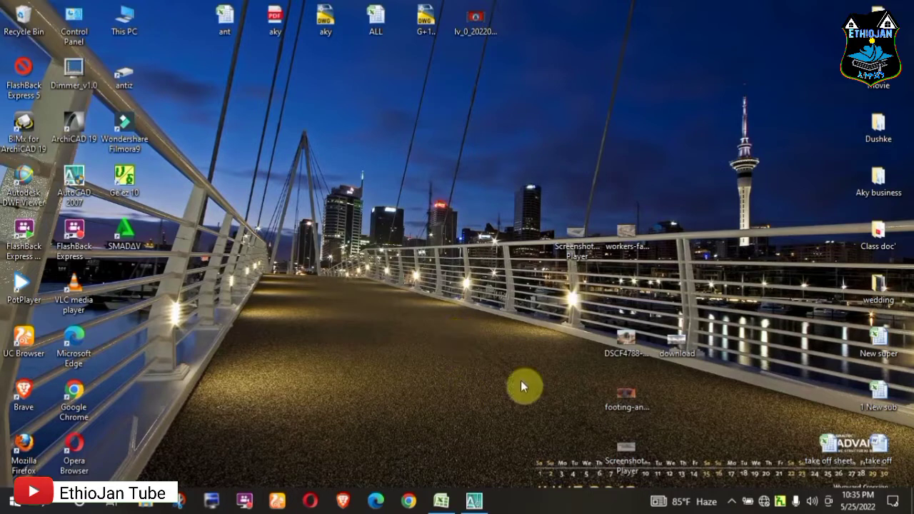
Scroll the Excel take-off down to the 2. CONCRETE WORKS rows, then switch to the AutoCAD drawing
{"action": "left_click", "coordinate": [441, 500]}
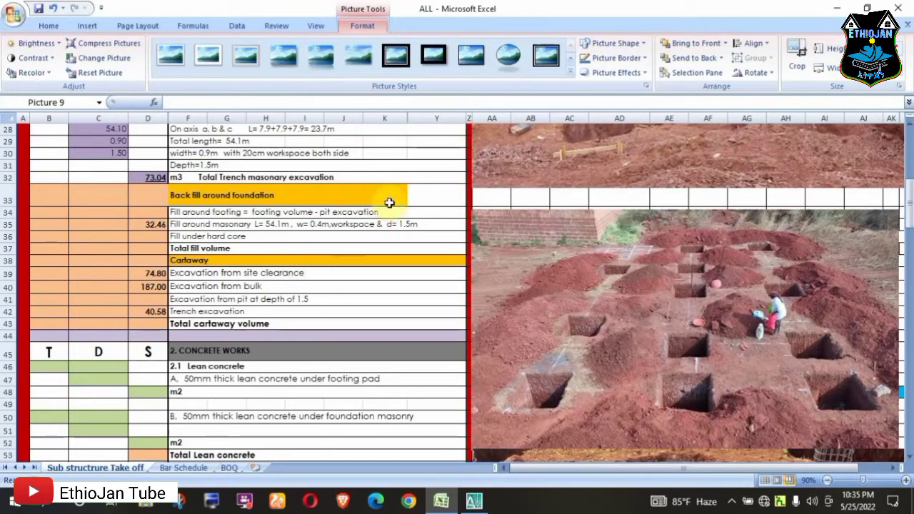
{"action": "mouse_move", "coordinate": [910, 197]}
{"action": "left_mouse_down"}
{"action": "mouse_move", "coordinate": [912, 214]}
{"action": "mouse_move", "coordinate": [911, 157]}
{"action": "left_mouse_up"}
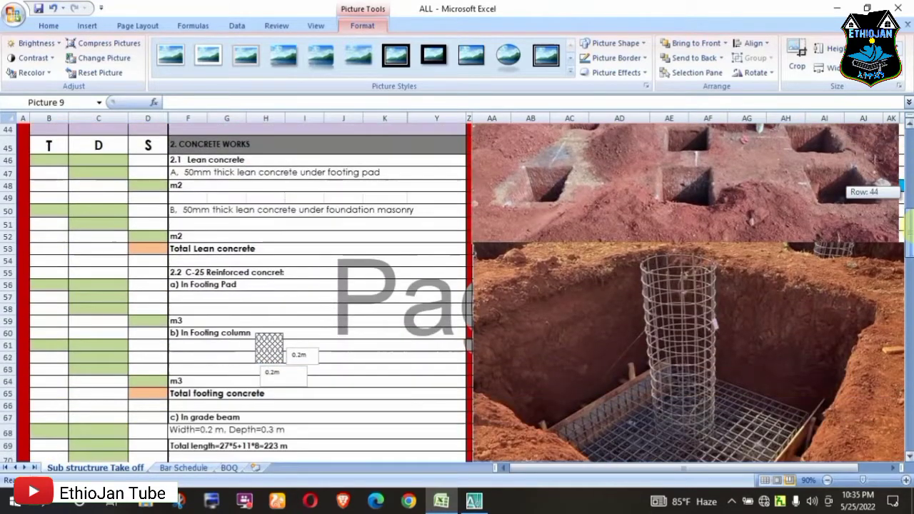
{"action": "left_click_drag", "start_coordinate": [910, 157], "coordinate": [911, 187]}
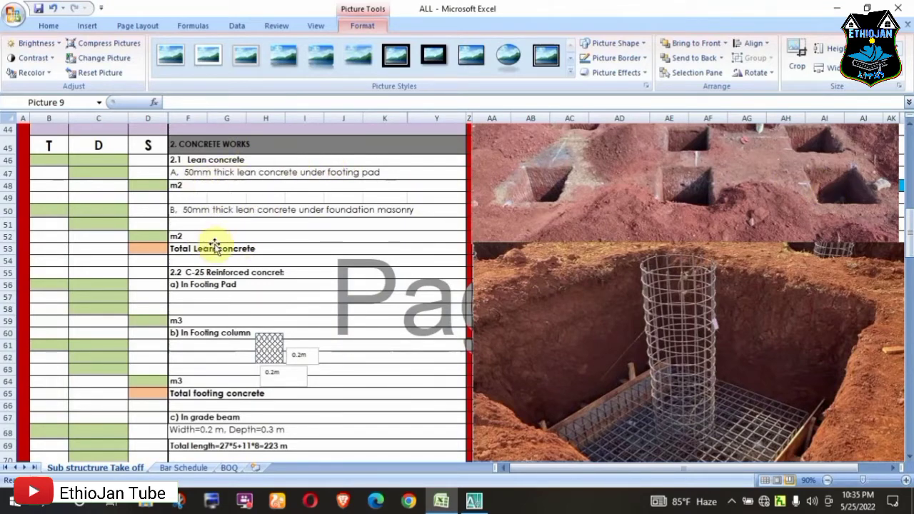
{"action": "left_click_drag", "start_coordinate": [911, 237], "coordinate": [911, 228]}
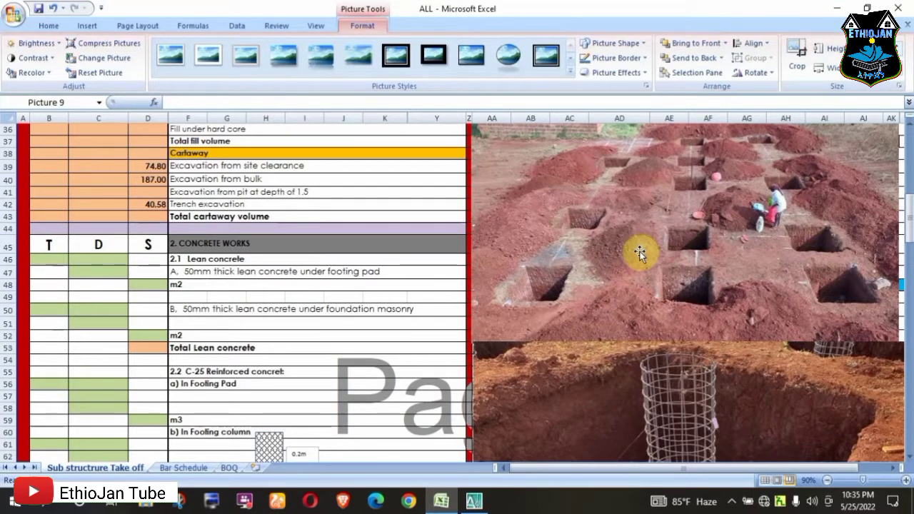
{"action": "left_click_drag", "start_coordinate": [910, 220], "coordinate": [912, 227]}
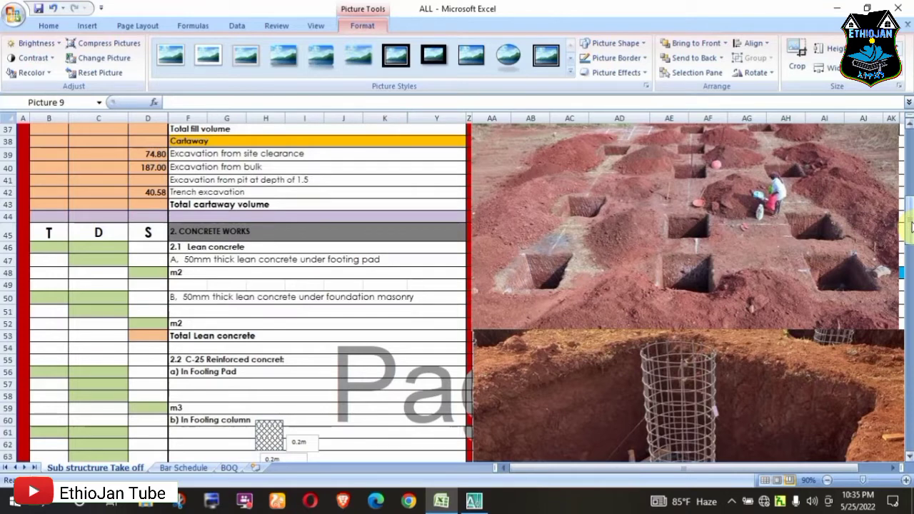
{"action": "left_click_drag", "start_coordinate": [911, 225], "coordinate": [910, 225]}
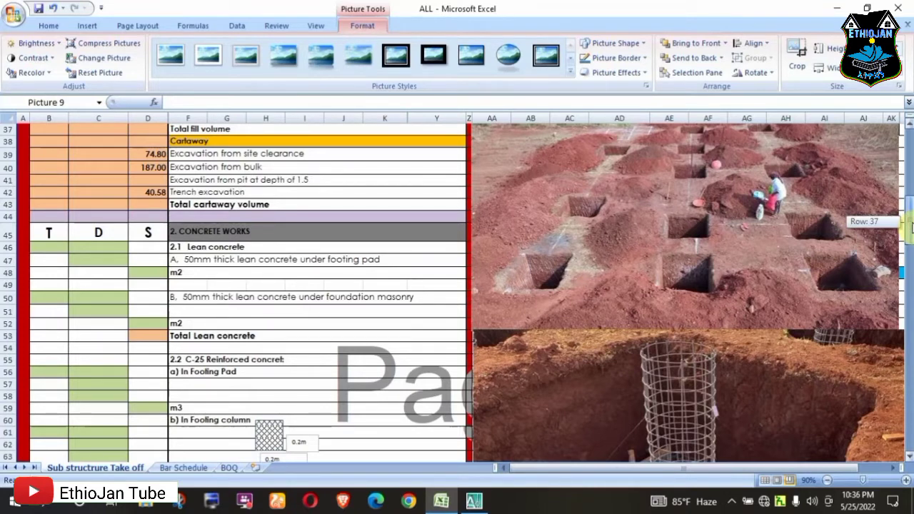
{"action": "left_click_drag", "start_coordinate": [911, 227], "coordinate": [912, 228]}
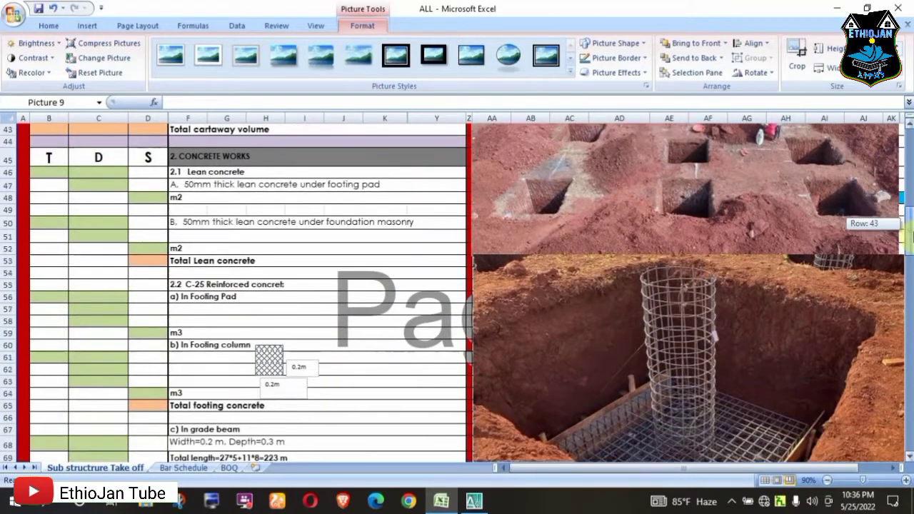
{"action": "left_click_drag", "start_coordinate": [912, 228], "coordinate": [911, 233]}
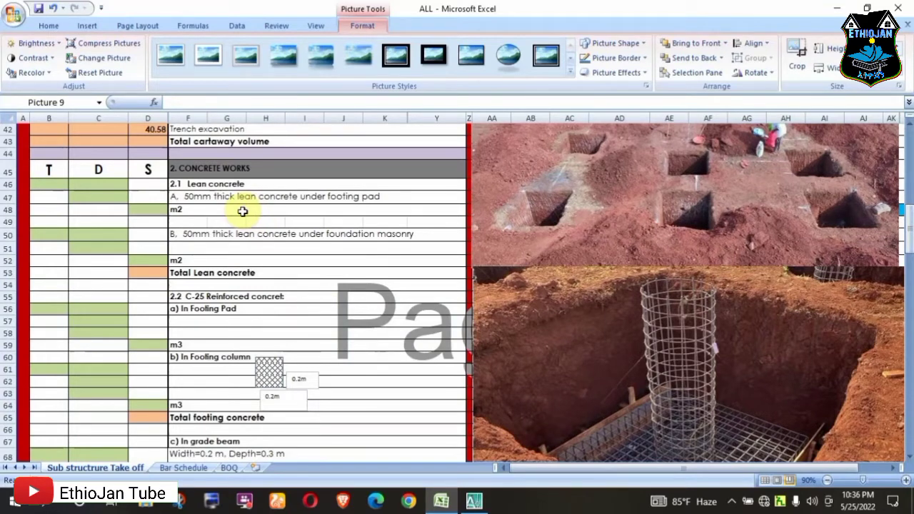
{"action": "left_click", "coordinate": [475, 502]}
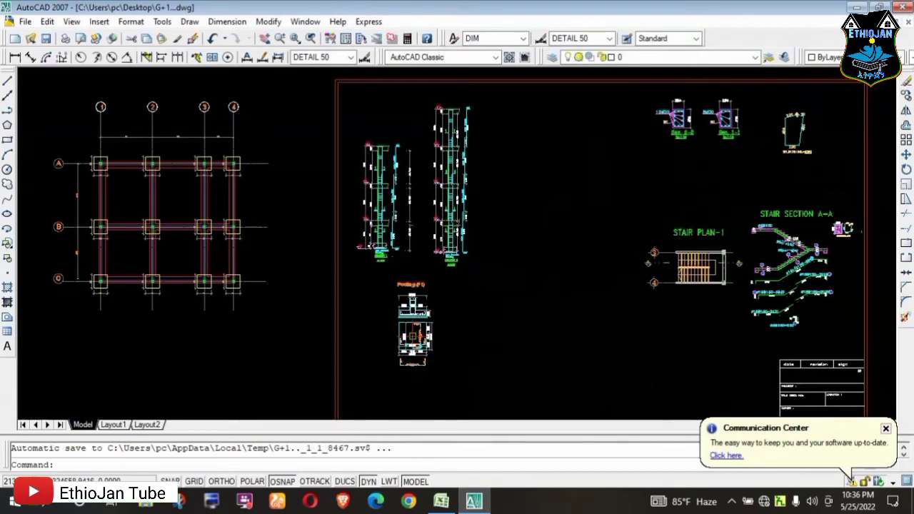
Zoom in on the Footing (F1) detail's 1200 × 1200 dimensions, then return to the Excel sheet
{"action": "scroll", "coordinate": [412, 361], "scroll_direction": "up", "scroll_amount": 2}
{"action": "scroll", "coordinate": [412, 361], "scroll_direction": "down", "scroll_amount": 2}
{"action": "scroll", "coordinate": [411, 368], "scroll_direction": "up", "scroll_amount": 2}
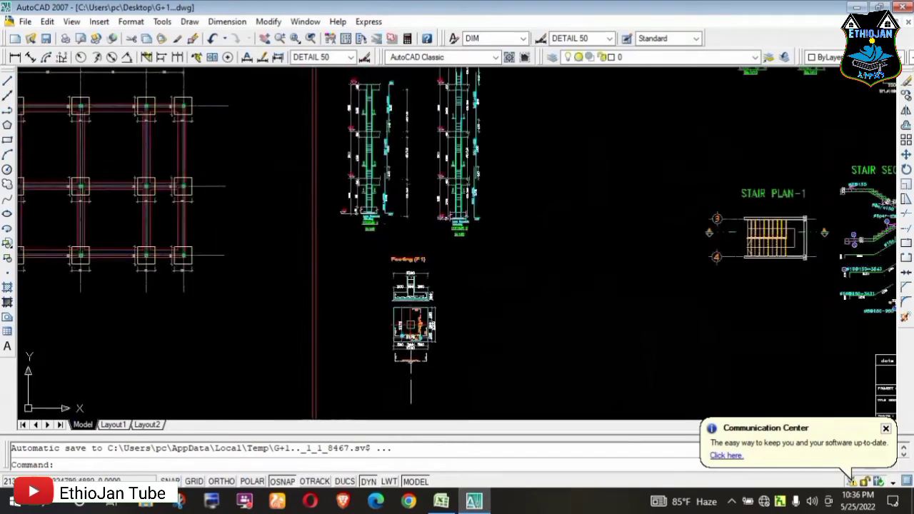
{"action": "scroll", "coordinate": [411, 375], "scroll_direction": "up", "scroll_amount": 1}
{"action": "scroll", "coordinate": [411, 378], "scroll_direction": "up", "scroll_amount": 2}
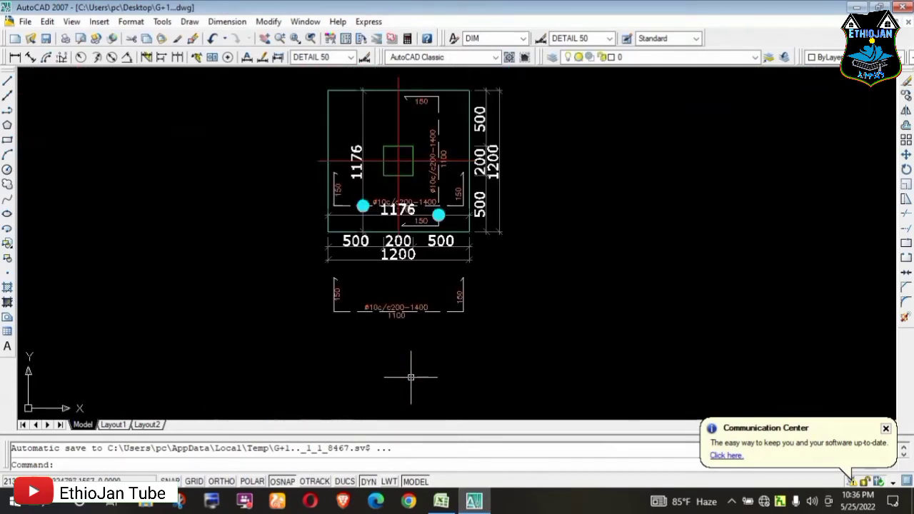
{"action": "left_click", "coordinate": [441, 502]}
{"action": "left_click_drag", "start_coordinate": [908, 247], "coordinate": [908, 244]}
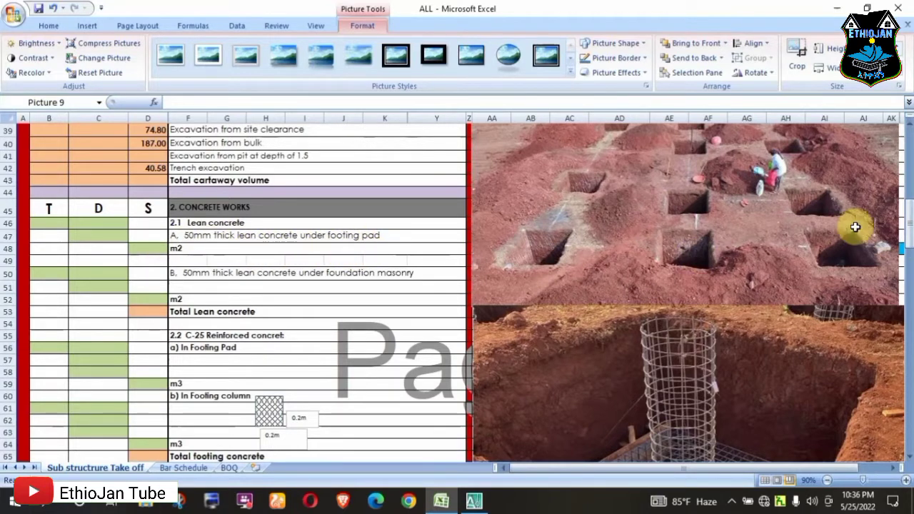
{"action": "left_click_drag", "start_coordinate": [911, 234], "coordinate": [911, 234]}
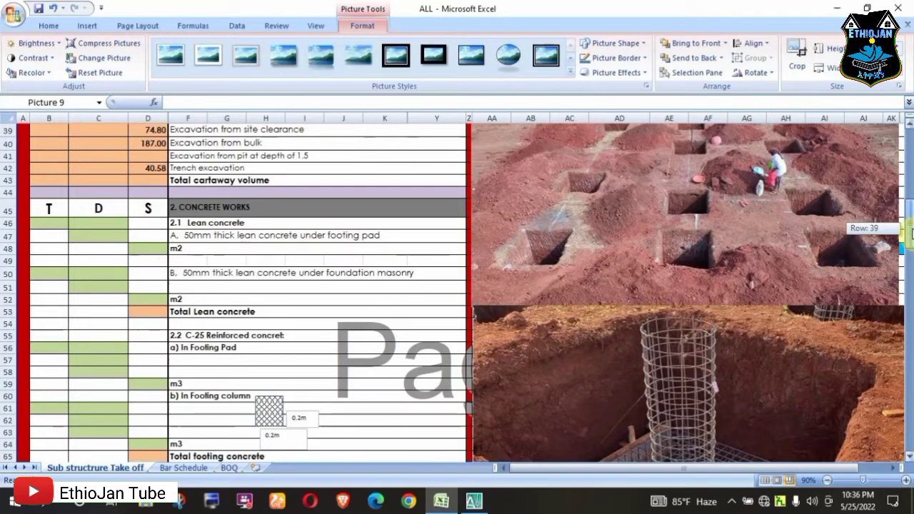
{"action": "left_click_drag", "start_coordinate": [911, 234], "coordinate": [912, 179]}
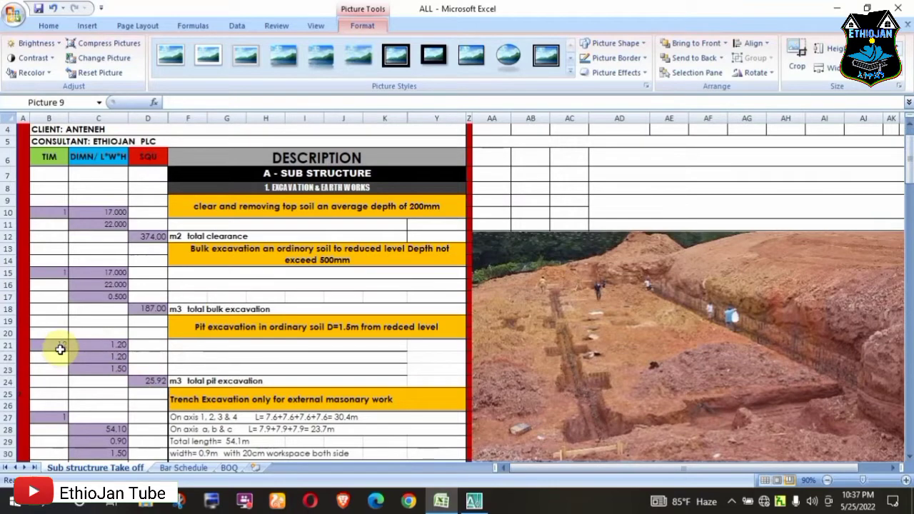
{"action": "left_click_drag", "start_coordinate": [909, 147], "coordinate": [909, 207]}
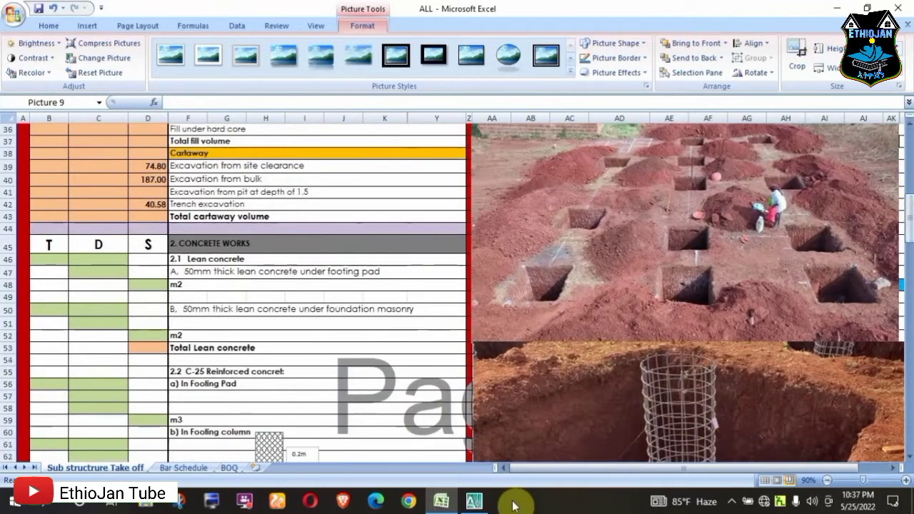
{"action": "left_click", "coordinate": [474, 501]}
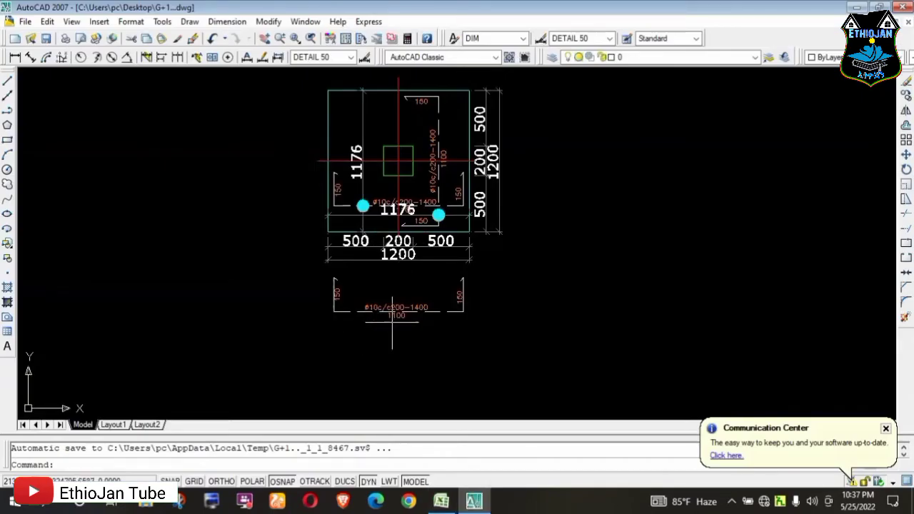
{"action": "scroll", "coordinate": [360, 351], "scroll_direction": "down", "scroll_amount": 2}
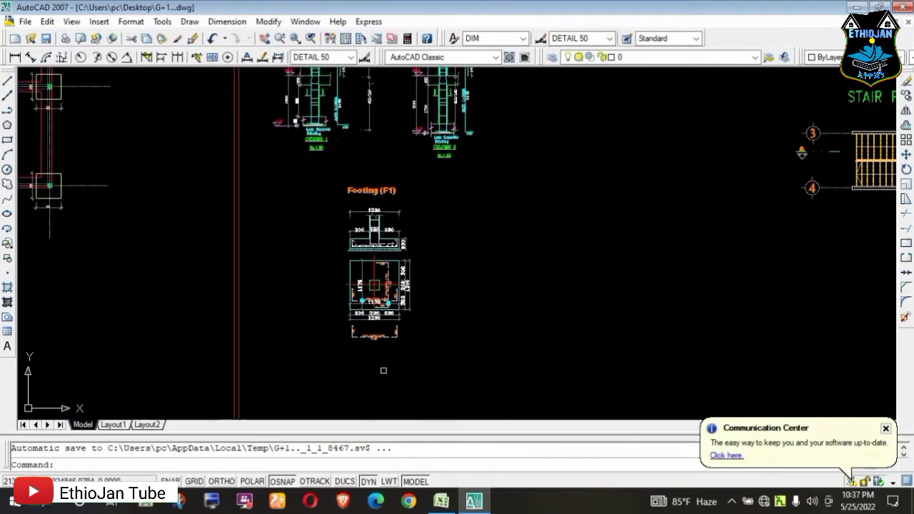
{"action": "scroll", "coordinate": [382, 369], "scroll_direction": "down", "scroll_amount": 2}
{"action": "left_click_drag", "start_coordinate": [419, 343], "coordinate": [596, 383]}
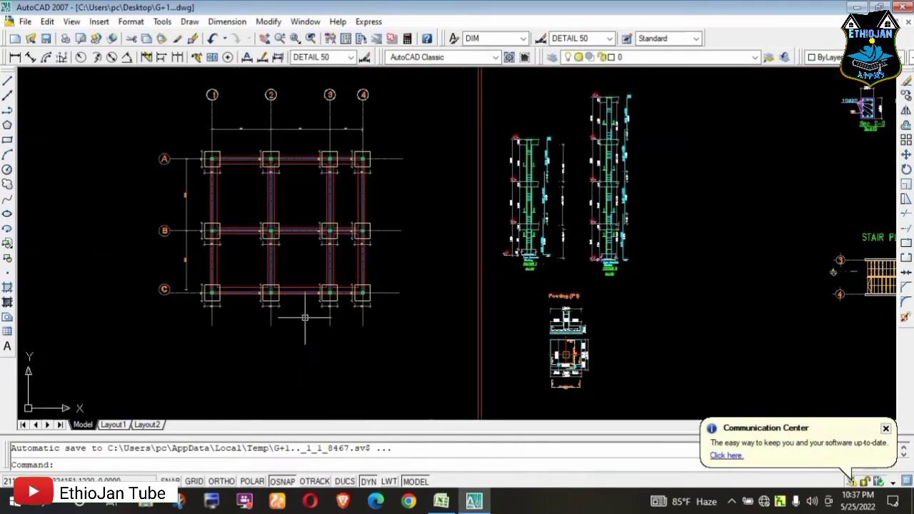
{"action": "scroll", "coordinate": [605, 295], "scroll_direction": "down", "scroll_amount": 2}
{"action": "right_click", "coordinate": [689, 207]}
{"action": "left_click", "coordinate": [689, 207]}
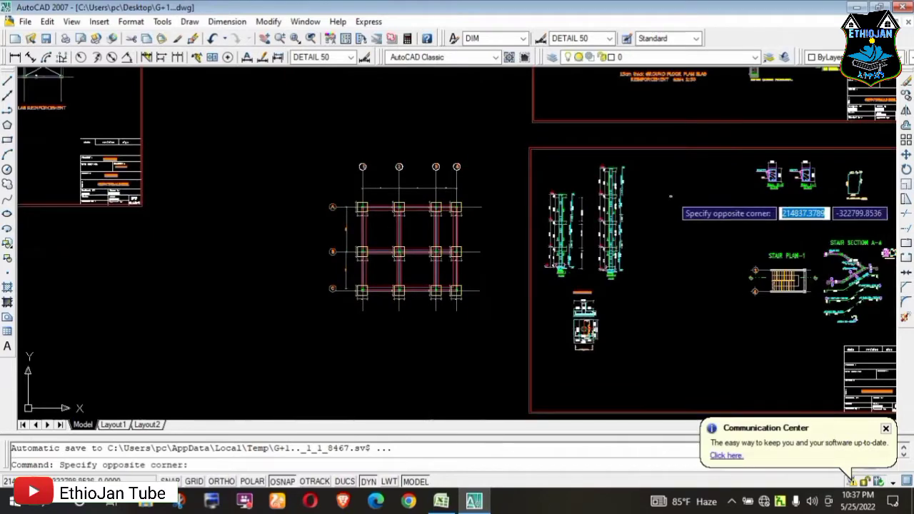
{"action": "key", "text": "Escape"}
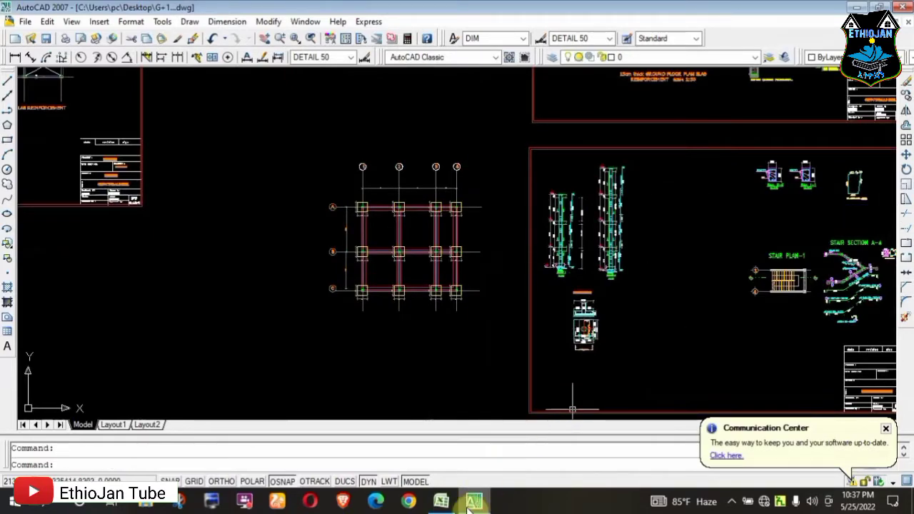
{"action": "left_click", "coordinate": [441, 501]}
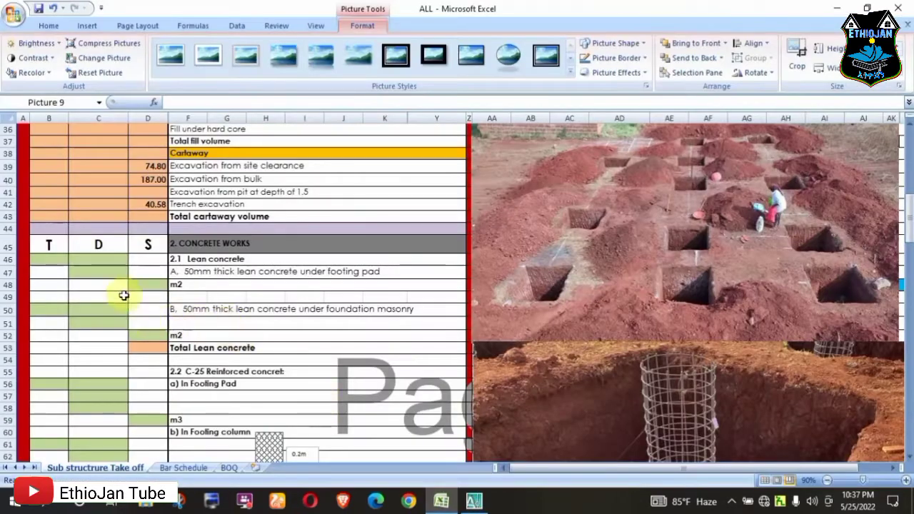
Enter the footing pad size 1.2 and 1.2 in C46 and C47 and a count of 12 in B46
{"action": "left_click", "coordinate": [98, 258]}
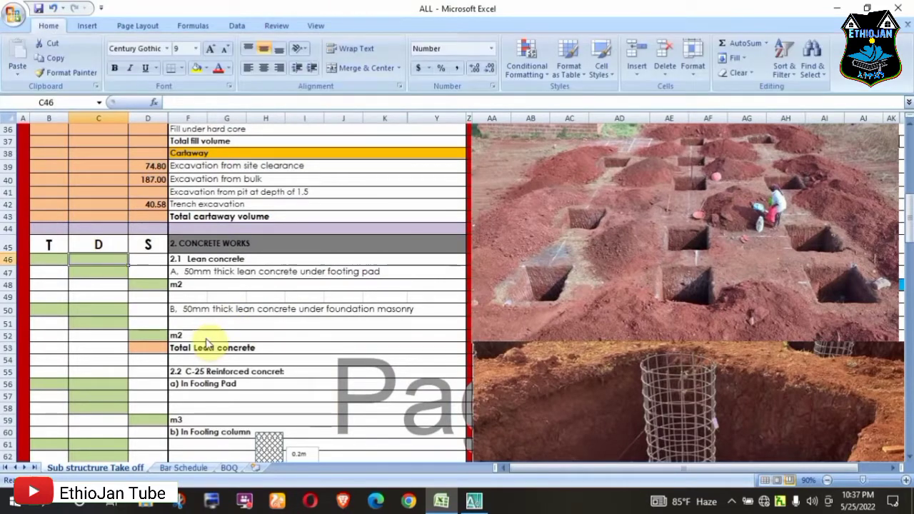
{"action": "type", "text": "1.2"}
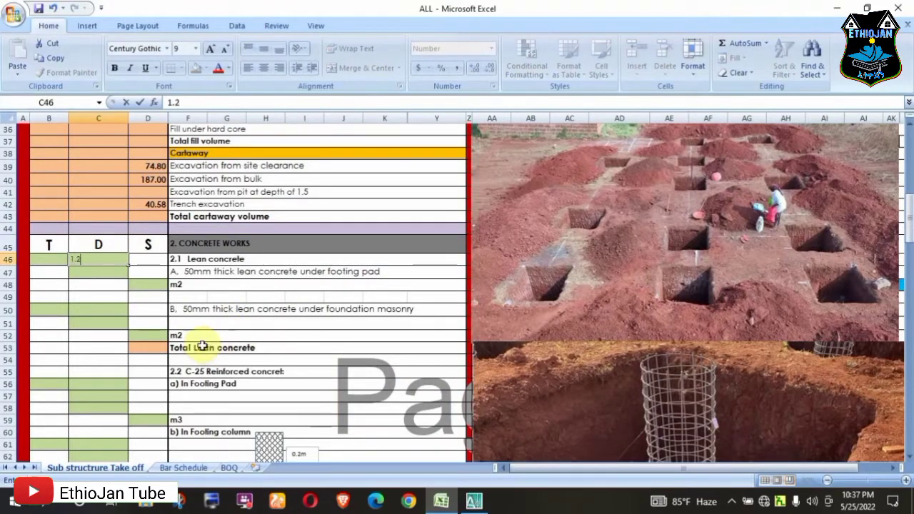
{"action": "key", "text": "Return"}
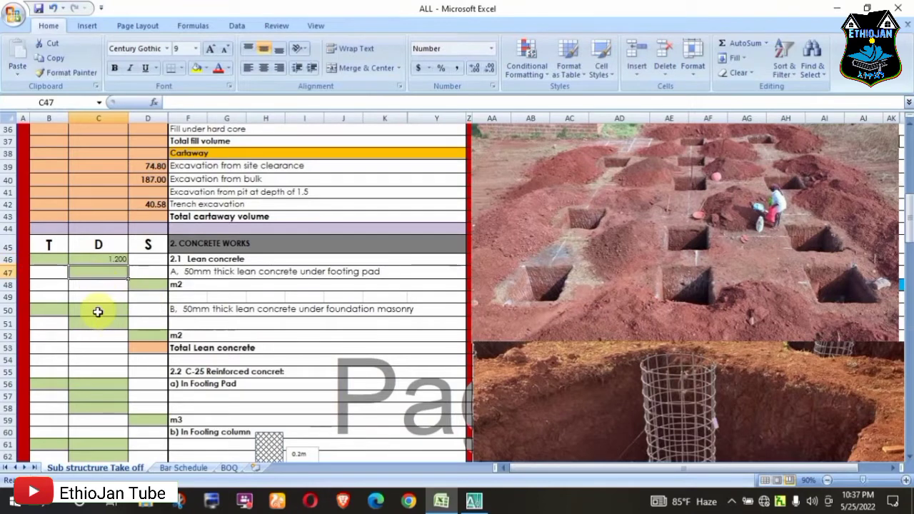
{"action": "type", "text": "1.2"}
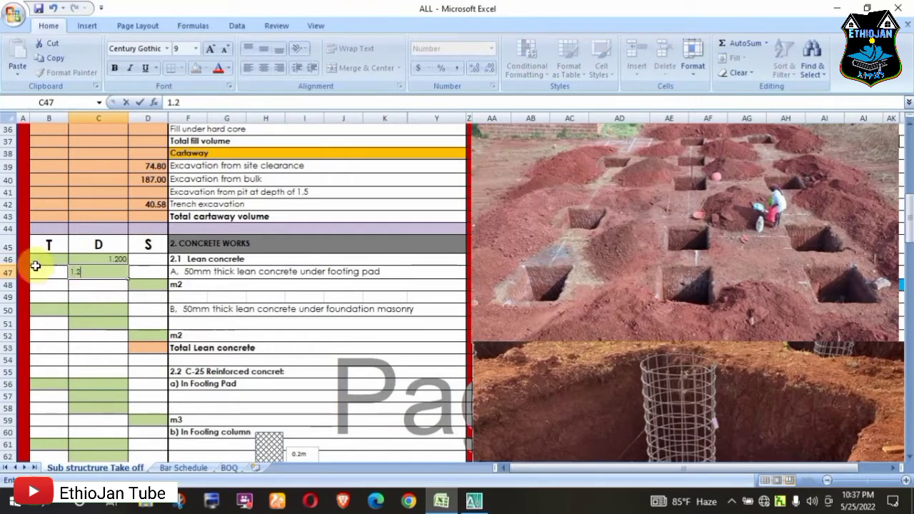
{"action": "left_click", "coordinate": [45, 260]}
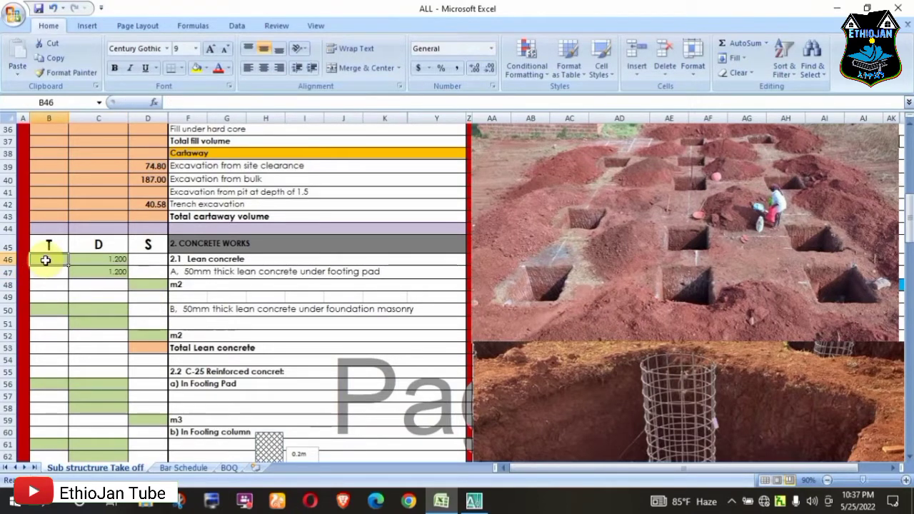
{"action": "type", "text": "12"}
{"action": "left_click", "coordinate": [114, 285]}
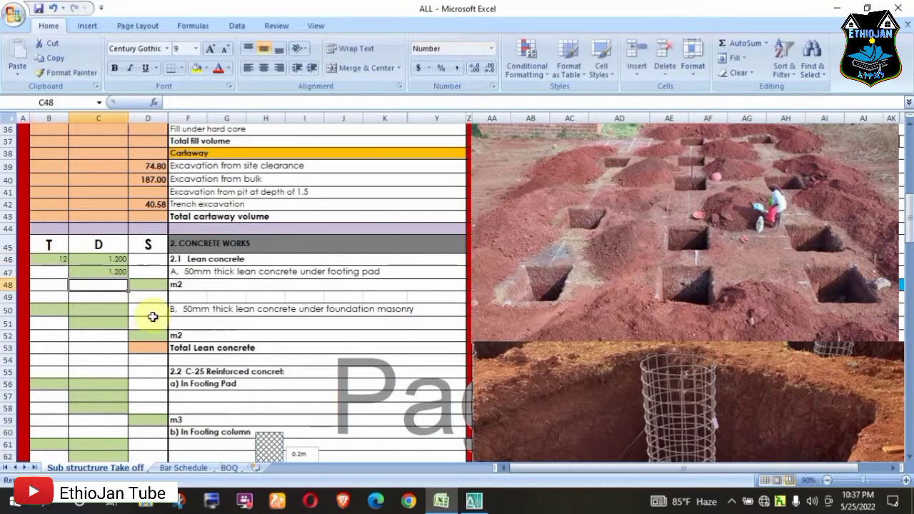
Compute the footing pad lean concrete in D48 as =C46*C47*B46, giving 17.280
{"action": "left_click", "coordinate": [144, 286]}
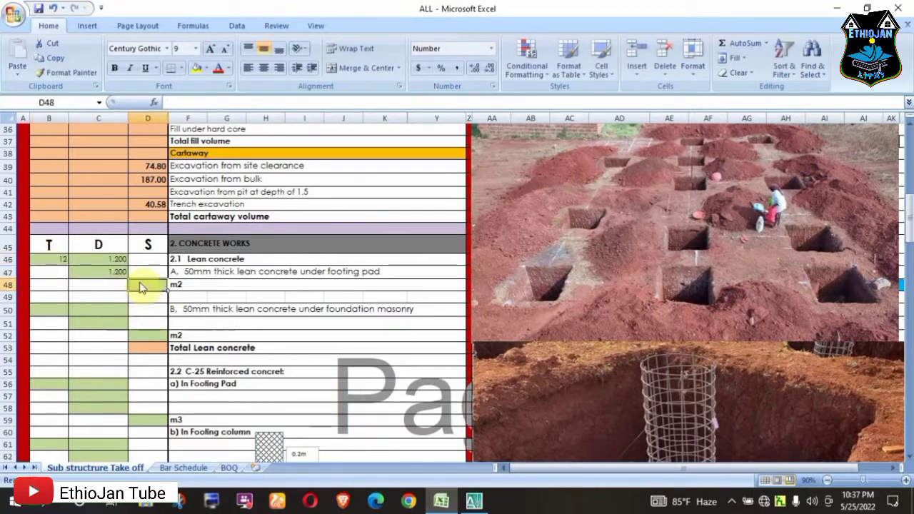
{"action": "type", "text": "="}
{"action": "left_click", "coordinate": [114, 260]}
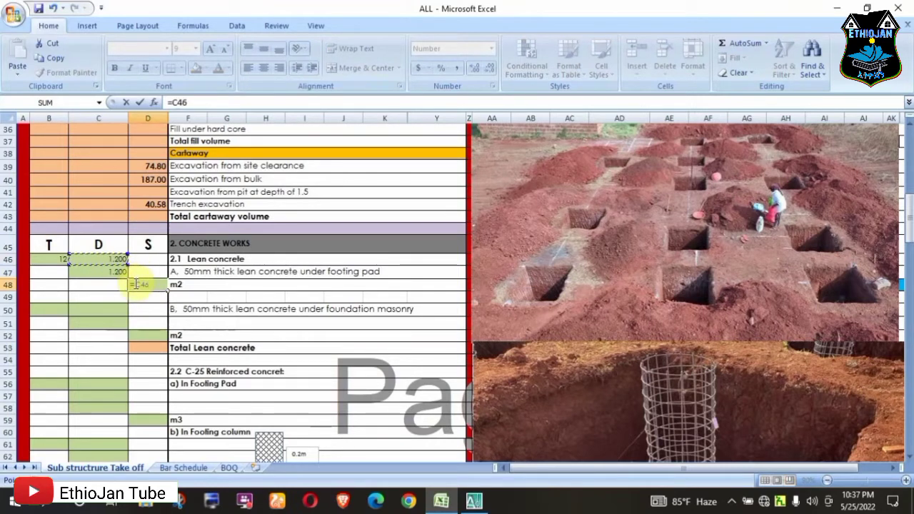
{"action": "type", "text": "*"}
{"action": "left_click", "coordinate": [107, 272]}
{"action": "type", "text": "*"}
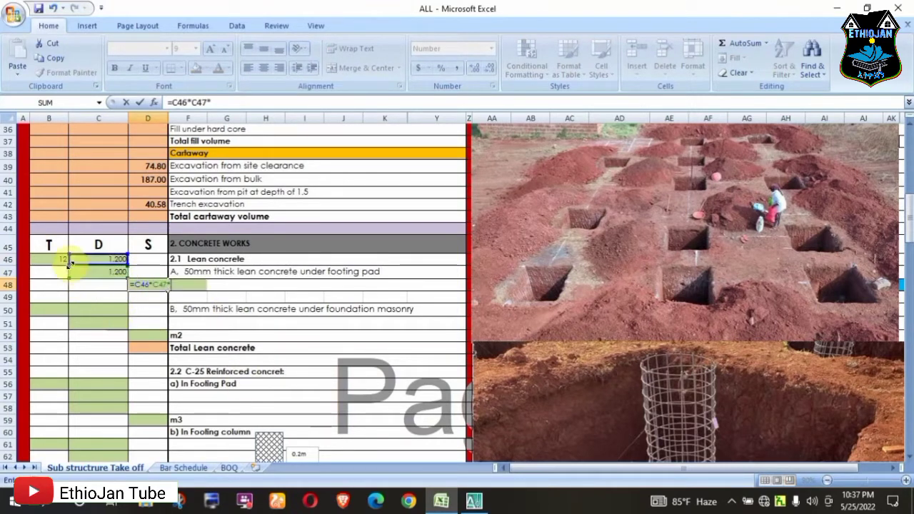
{"action": "left_click", "coordinate": [65, 260]}
{"action": "key", "text": "Return"}
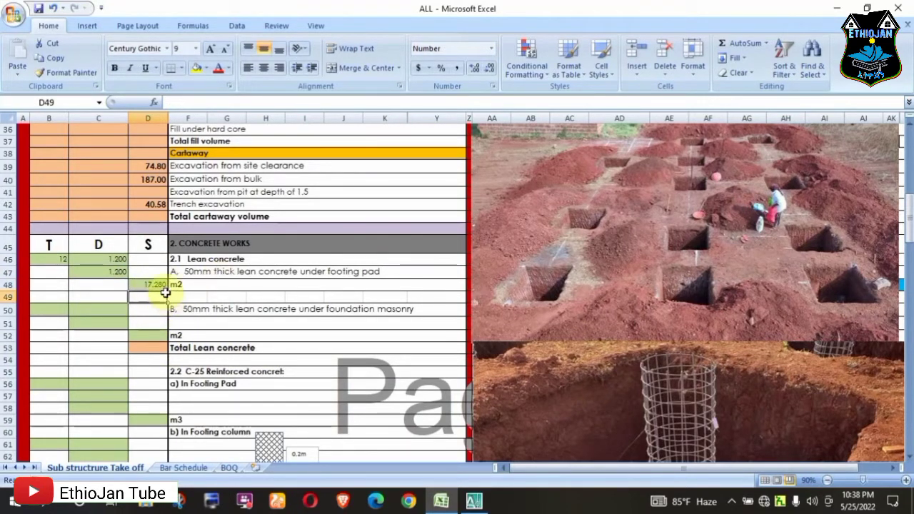
{"action": "scroll", "coordinate": [300, 261], "scroll_direction": "down", "scroll_amount": 2}
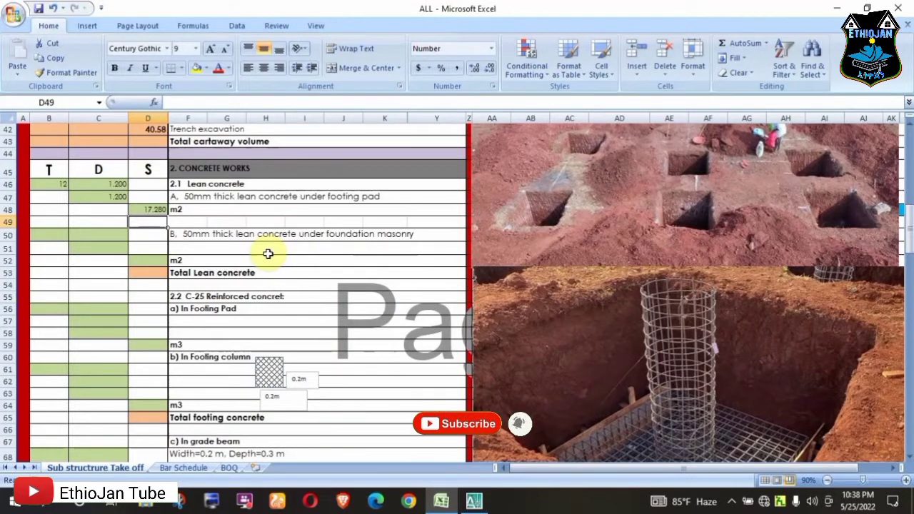
{"action": "left_click_drag", "start_coordinate": [908, 211], "coordinate": [909, 187]}
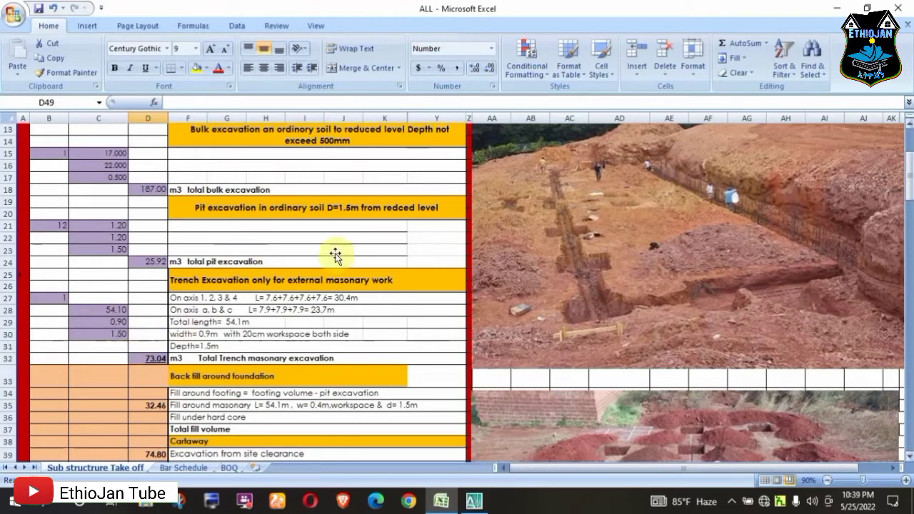
{"action": "left_click_drag", "start_coordinate": [909, 179], "coordinate": [908, 247]}
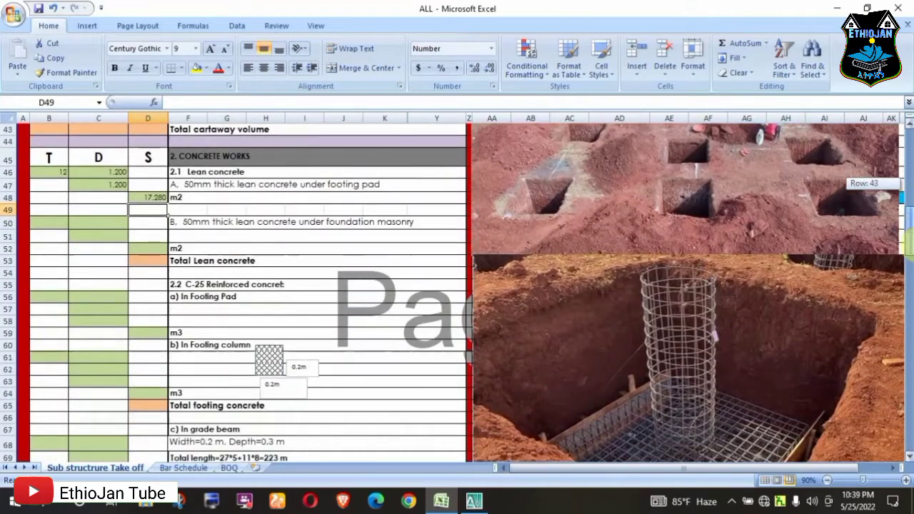
{"action": "left_click", "coordinate": [474, 501]}
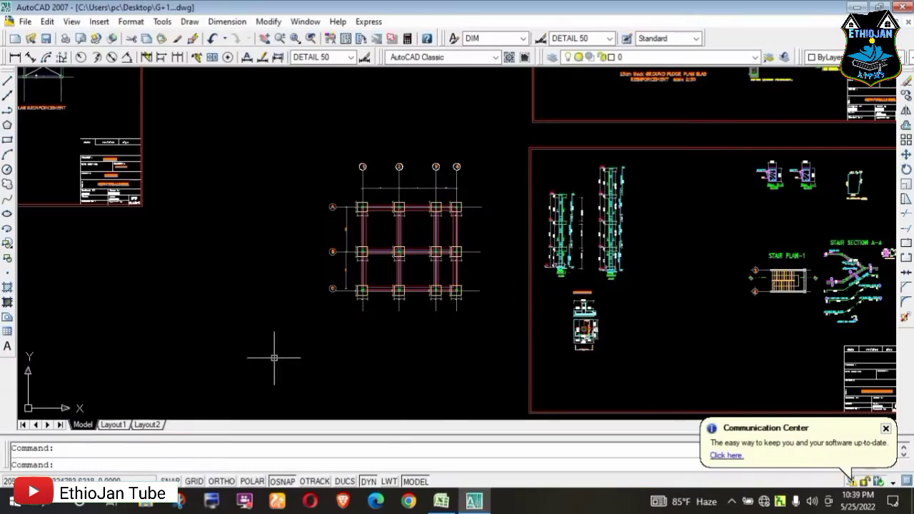
{"action": "scroll", "coordinate": [312, 323], "scroll_direction": "up", "scroll_amount": 1}
{"action": "scroll", "coordinate": [360, 329], "scroll_direction": "down", "scroll_amount": 1}
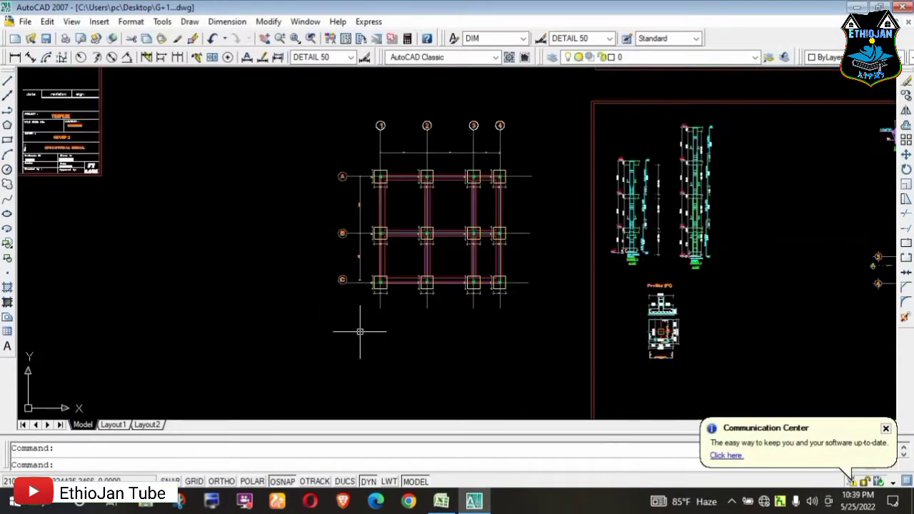
{"action": "scroll", "coordinate": [361, 328], "scroll_direction": "down", "scroll_amount": 1}
{"action": "scroll", "coordinate": [361, 332], "scroll_direction": "down", "scroll_amount": 1}
{"action": "scroll", "coordinate": [583, 241], "scroll_direction": "up", "scroll_amount": 1}
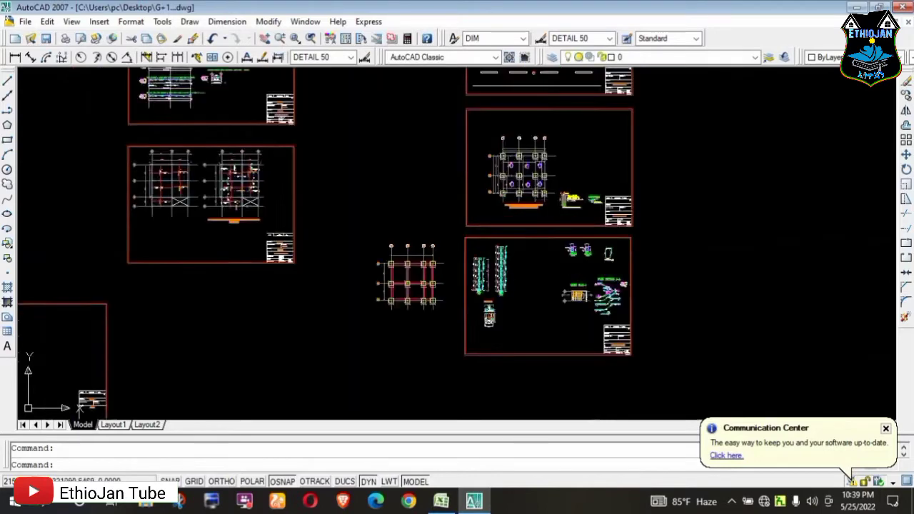
{"action": "scroll", "coordinate": [572, 221], "scroll_direction": "up", "scroll_amount": 1}
{"action": "scroll", "coordinate": [586, 211], "scroll_direction": "up", "scroll_amount": 1}
{"action": "scroll", "coordinate": [633, 208], "scroll_direction": "up", "scroll_amount": 1}
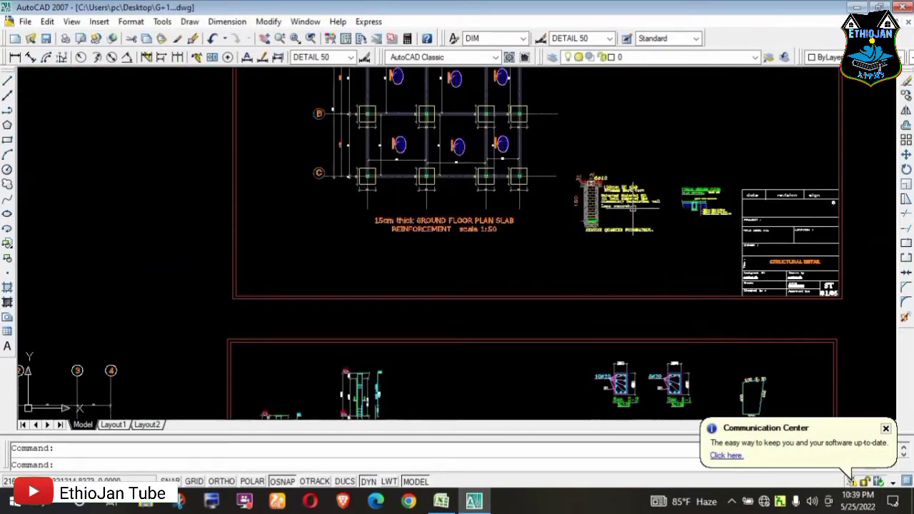
{"action": "scroll", "coordinate": [655, 193], "scroll_direction": "down", "scroll_amount": 1}
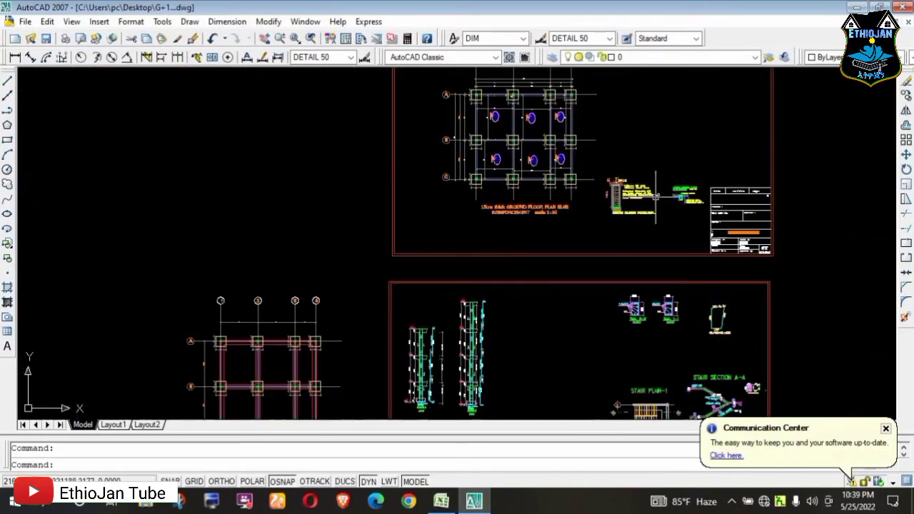
{"action": "scroll", "coordinate": [656, 196], "scroll_direction": "up", "scroll_amount": 1}
{"action": "scroll", "coordinate": [650, 200], "scroll_direction": "up", "scroll_amount": 1}
{"action": "scroll", "coordinate": [643, 204], "scroll_direction": "up", "scroll_amount": 1}
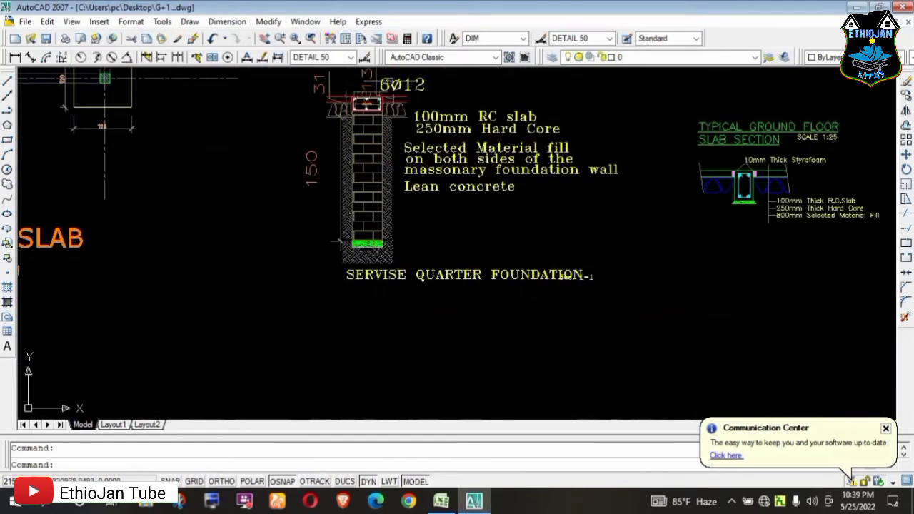
{"action": "scroll", "coordinate": [391, 84], "scroll_direction": "up", "scroll_amount": 1}
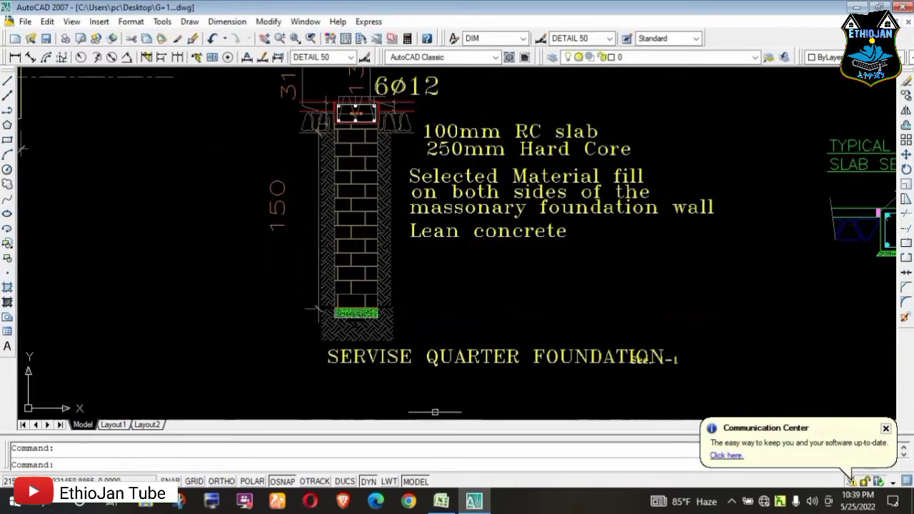
{"action": "scroll", "coordinate": [352, 329], "scroll_direction": "down", "scroll_amount": 1}
{"action": "scroll", "coordinate": [357, 354], "scroll_direction": "up", "scroll_amount": 1}
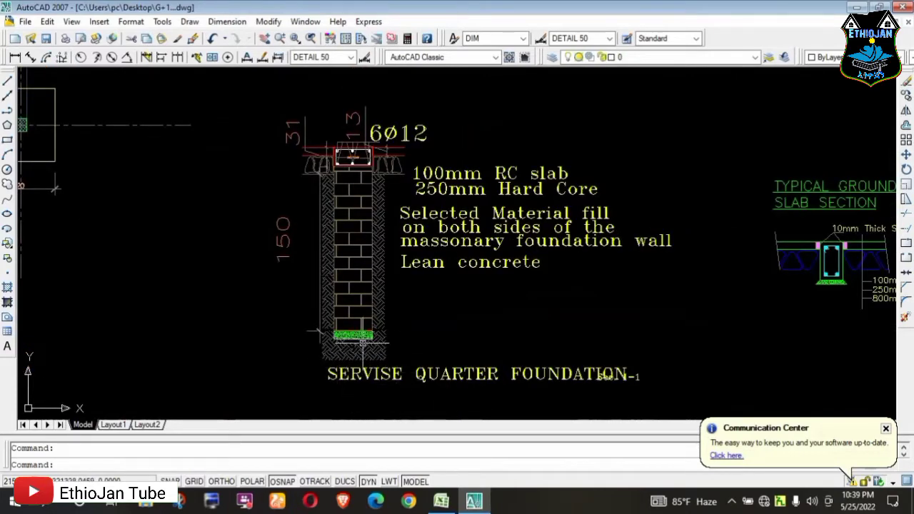
{"action": "scroll", "coordinate": [352, 335], "scroll_direction": "up", "scroll_amount": 3}
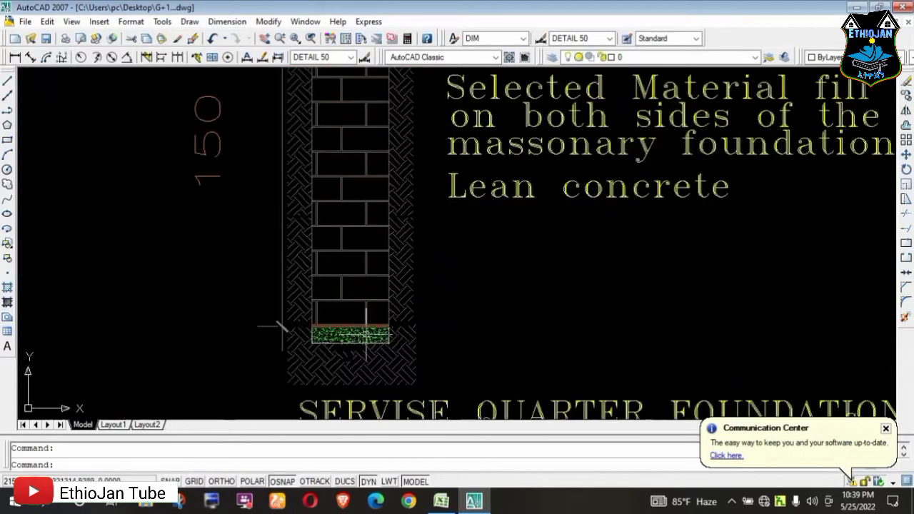
{"action": "scroll", "coordinate": [366, 334], "scroll_direction": "up", "scroll_amount": 3}
{"action": "scroll", "coordinate": [347, 336], "scroll_direction": "up", "scroll_amount": 2}
{"action": "scroll", "coordinate": [347, 335], "scroll_direction": "up", "scroll_amount": 3}
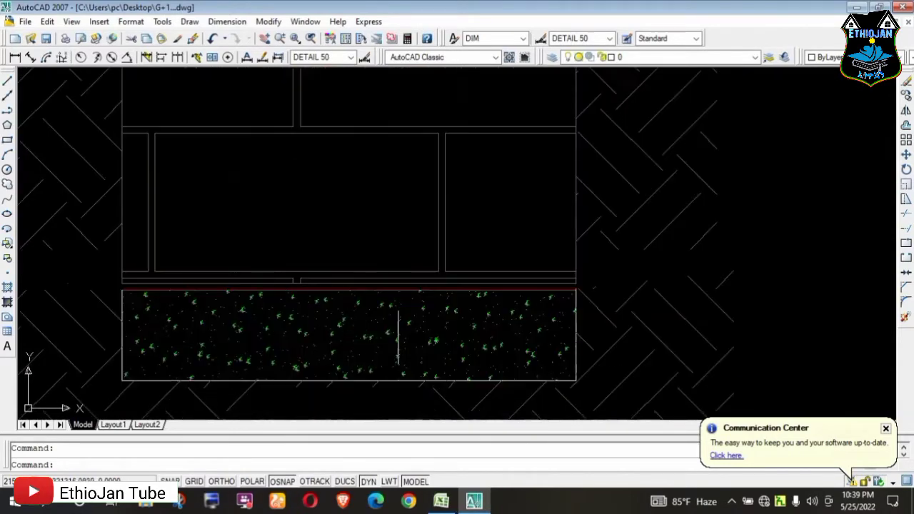
{"action": "scroll", "coordinate": [336, 339], "scroll_direction": "down", "scroll_amount": 1}
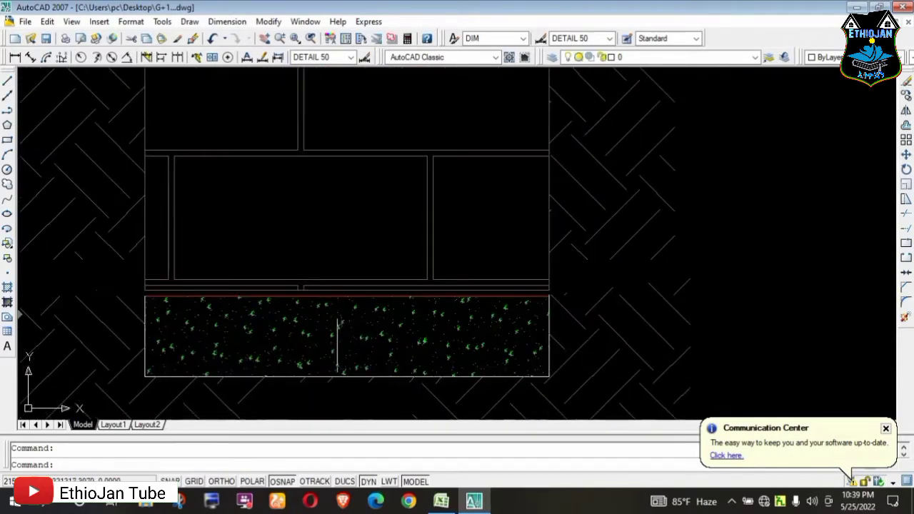
{"action": "scroll", "coordinate": [337, 346], "scroll_direction": "down", "scroll_amount": 3}
{"action": "scroll", "coordinate": [327, 350], "scroll_direction": "down", "scroll_amount": 1}
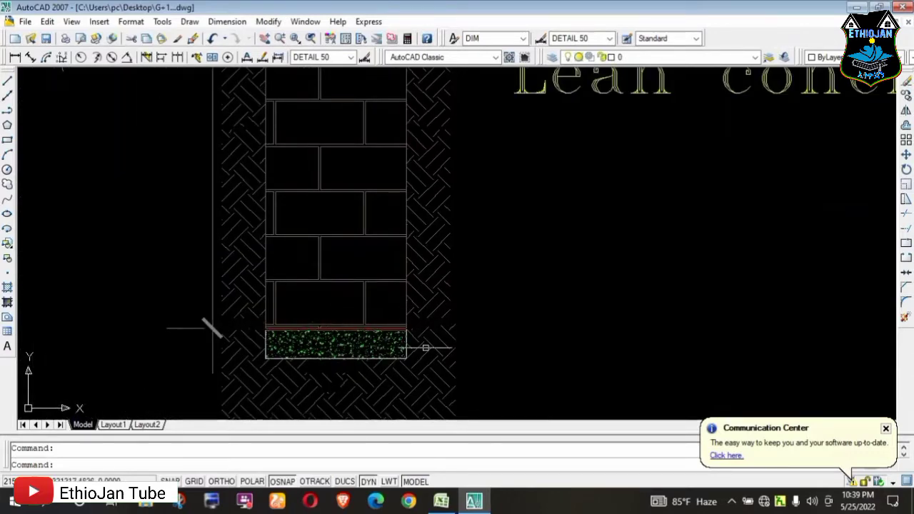
{"action": "scroll", "coordinate": [418, 350], "scroll_direction": "down", "scroll_amount": 2}
{"action": "scroll", "coordinate": [383, 326], "scroll_direction": "down", "scroll_amount": 1}
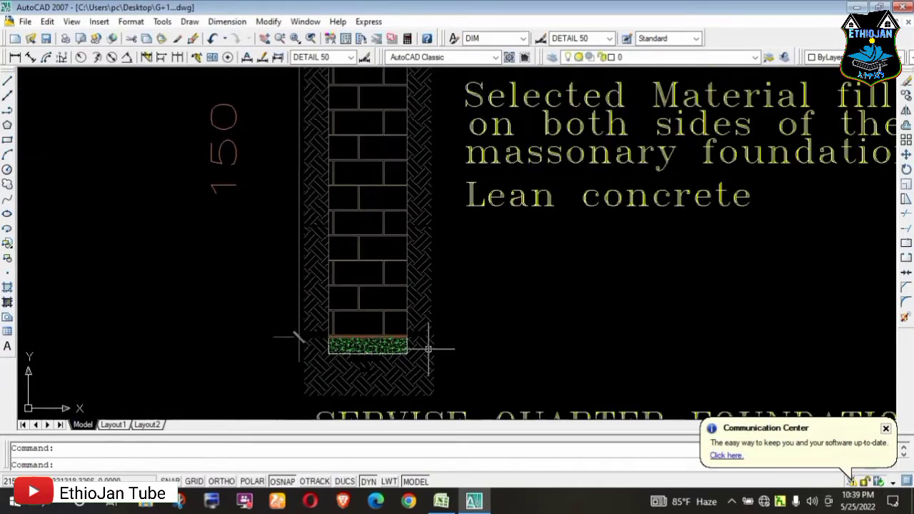
{"action": "scroll", "coordinate": [387, 354], "scroll_direction": "up", "scroll_amount": 1}
{"action": "scroll", "coordinate": [363, 360], "scroll_direction": "down", "scroll_amount": 2}
{"action": "scroll", "coordinate": [378, 342], "scroll_direction": "down", "scroll_amount": 3}
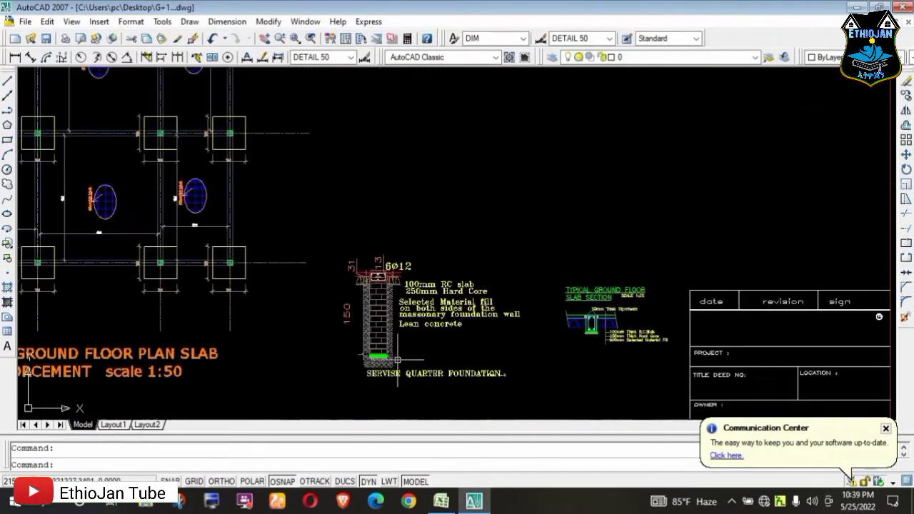
{"action": "scroll", "coordinate": [393, 318], "scroll_direction": "down", "scroll_amount": 2}
{"action": "scroll", "coordinate": [472, 301], "scroll_direction": "down", "scroll_amount": 3}
{"action": "scroll", "coordinate": [478, 246], "scroll_direction": "down", "scroll_amount": 3}
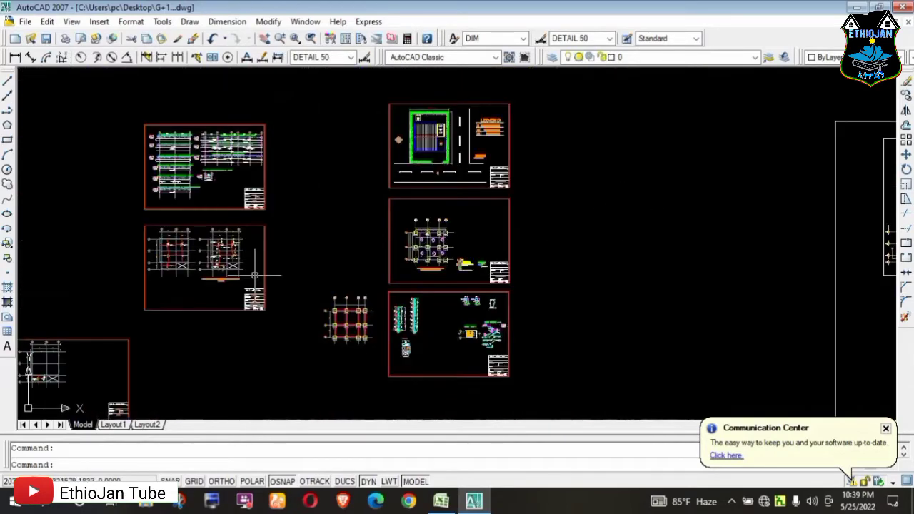
{"action": "scroll", "coordinate": [340, 325], "scroll_direction": "up", "scroll_amount": 1}
{"action": "scroll", "coordinate": [342, 330], "scroll_direction": "up", "scroll_amount": 2}
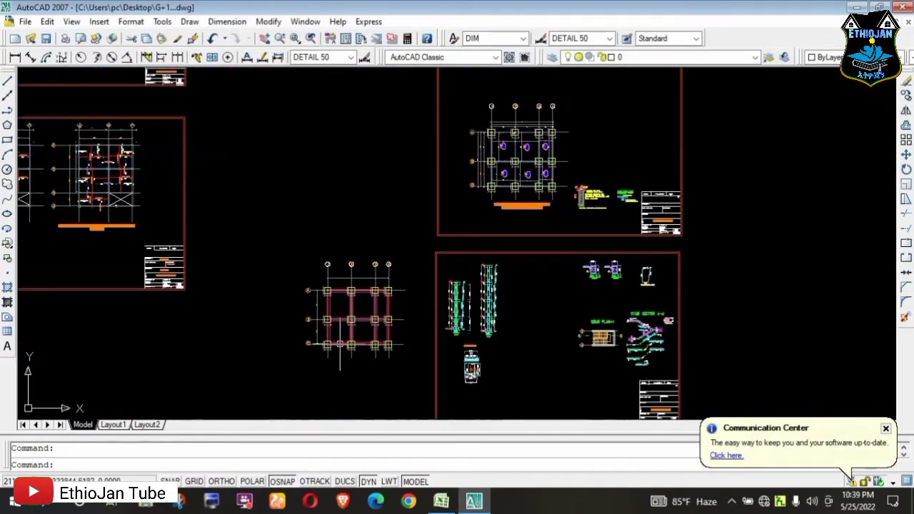
{"action": "scroll", "coordinate": [358, 354], "scroll_direction": "up", "scroll_amount": 1}
{"action": "scroll", "coordinate": [373, 354], "scroll_direction": "up", "scroll_amount": 1}
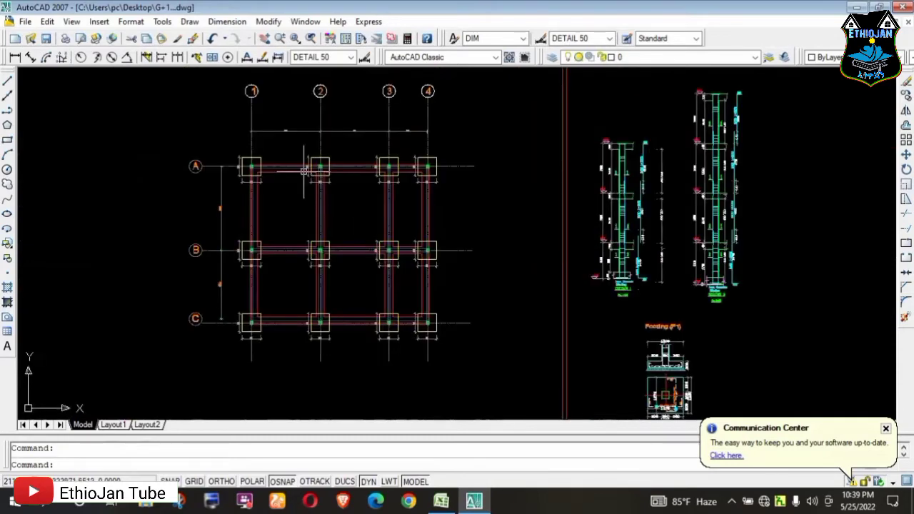
{"action": "scroll", "coordinate": [289, 170], "scroll_direction": "up", "scroll_amount": 2}
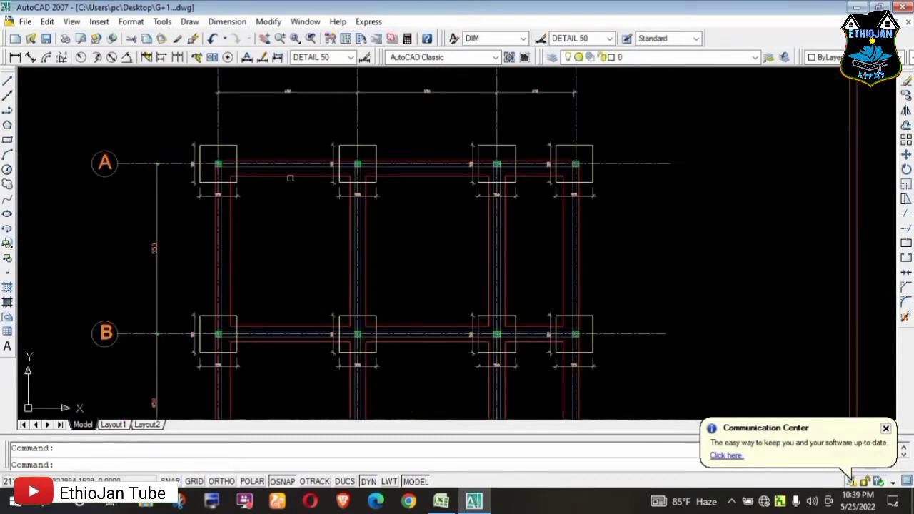
{"action": "scroll", "coordinate": [254, 169], "scroll_direction": "down", "scroll_amount": 4}
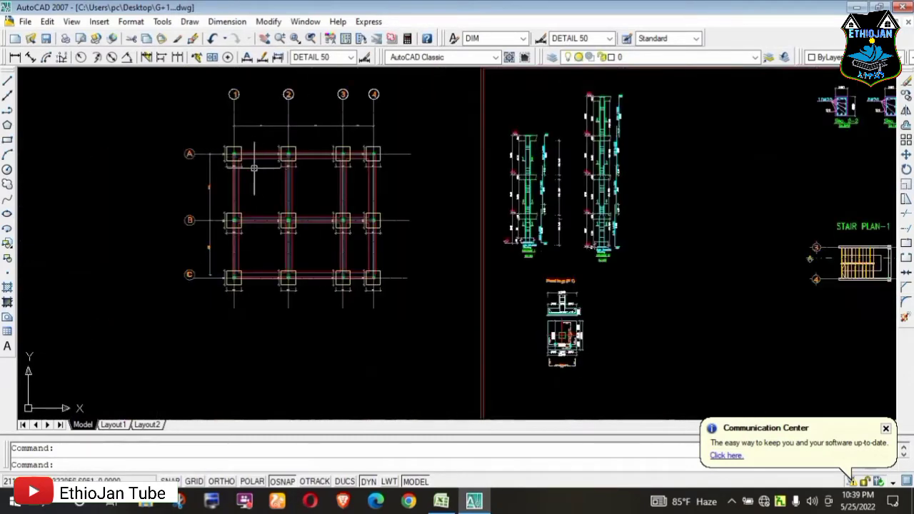
{"action": "left_click", "coordinate": [441, 501]}
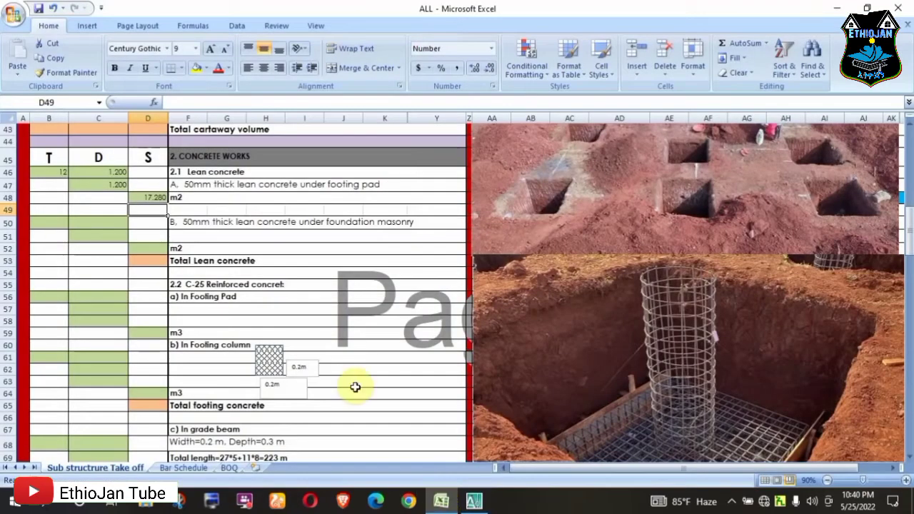
Enter the masonry lean concrete length 54, width 0.5 and count 1 in C50, C51 and B50
{"action": "scroll", "coordinate": [348, 243], "scroll_direction": "down", "scroll_amount": 1}
{"action": "scroll", "coordinate": [306, 279], "scroll_direction": "up", "scroll_amount": 1}
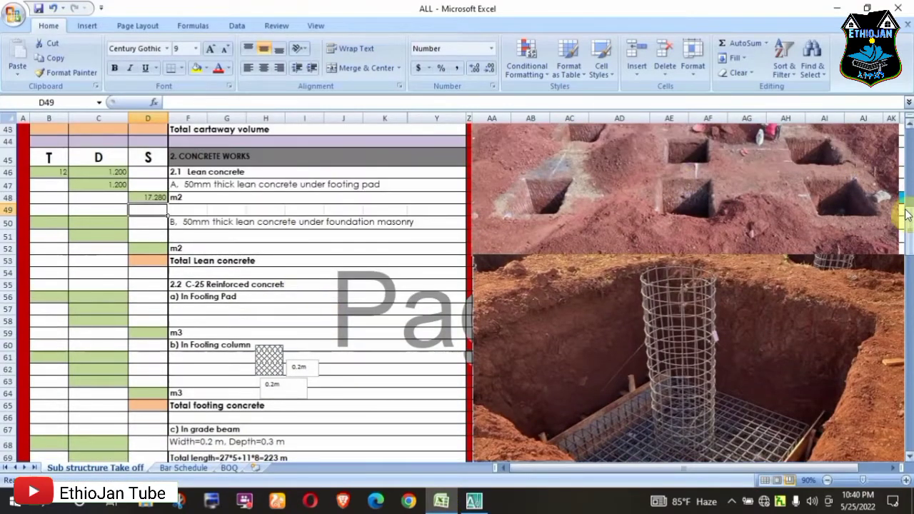
{"action": "left_click_drag", "start_coordinate": [909, 230], "coordinate": [909, 179]}
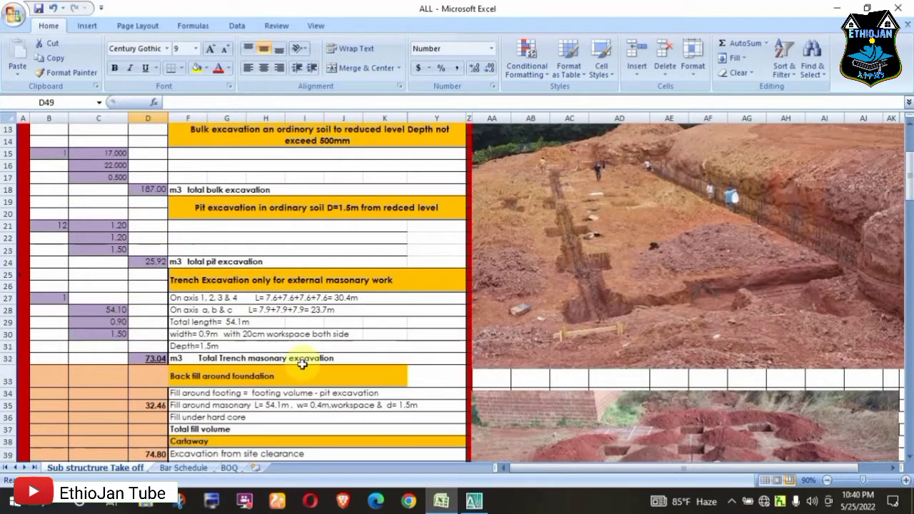
{"action": "left_click_drag", "start_coordinate": [908, 203], "coordinate": [908, 214]}
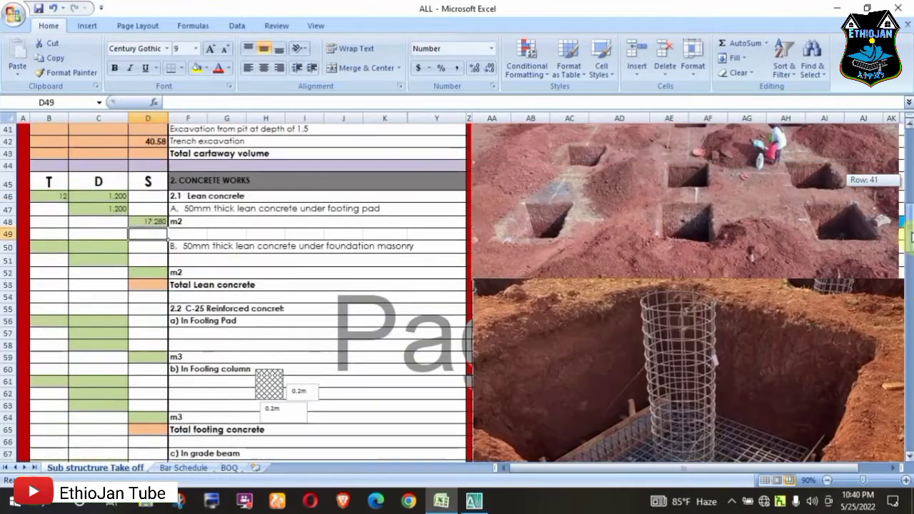
{"action": "left_click", "coordinate": [113, 248]}
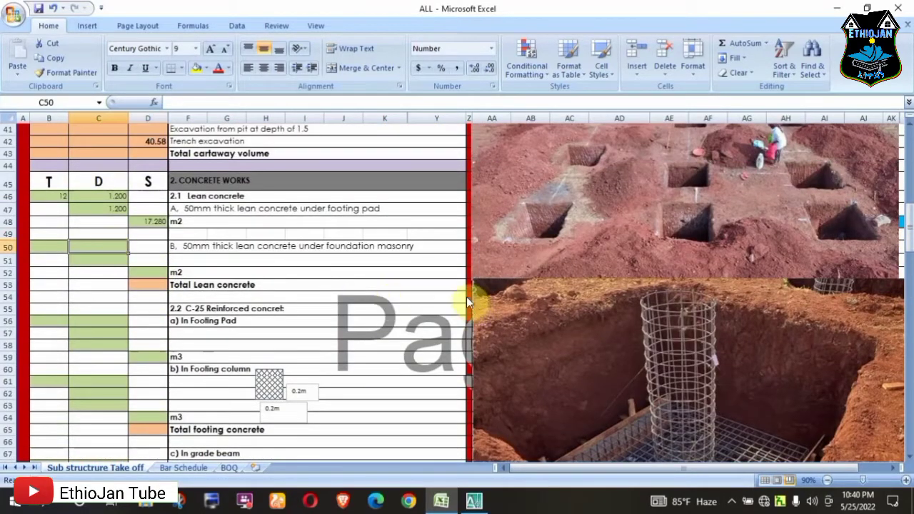
{"action": "type", "text": "54.10"}
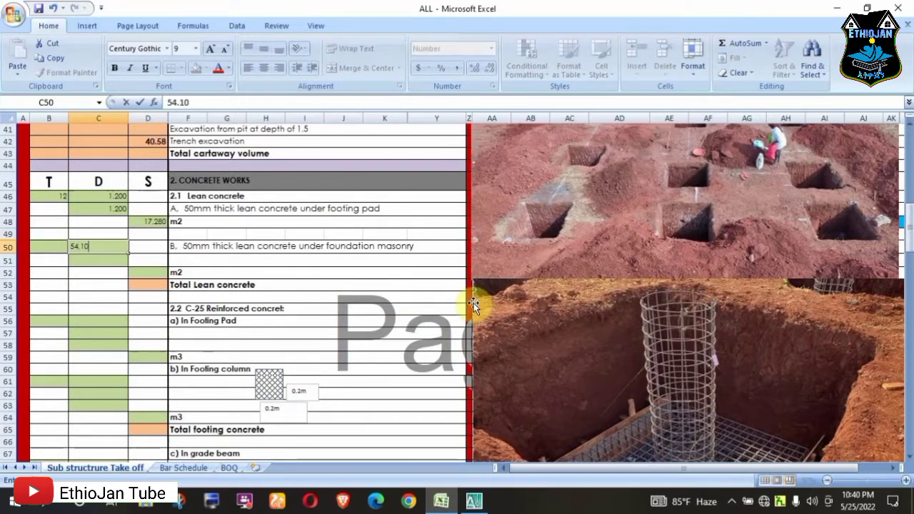
{"action": "left_click", "coordinate": [113, 258]}
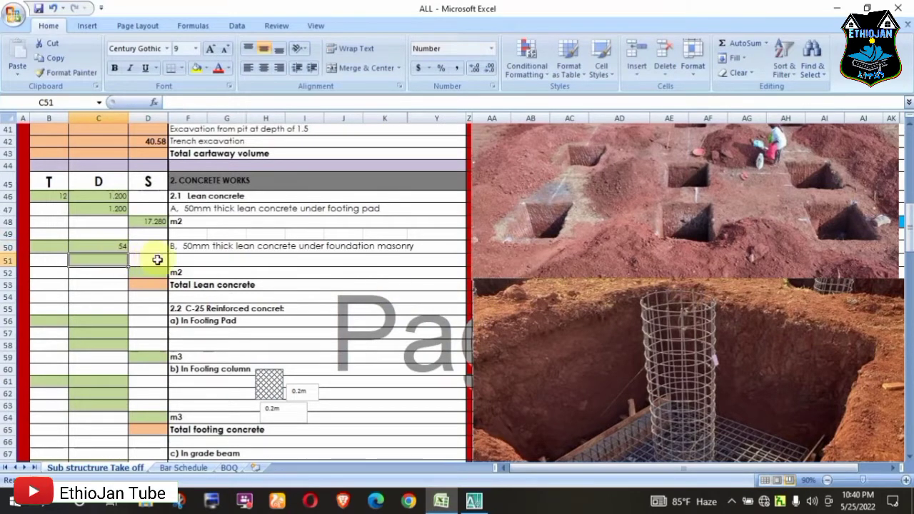
{"action": "type", "text": "0.5"}
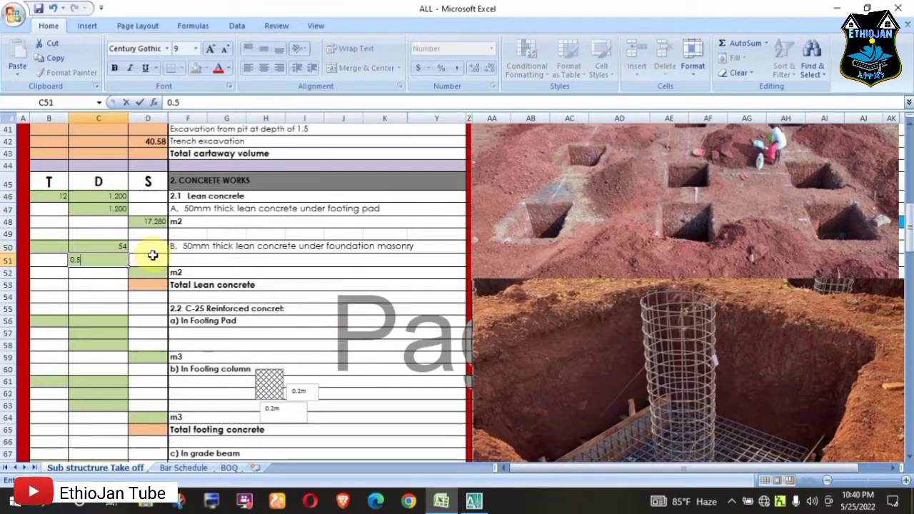
{"action": "left_click", "coordinate": [52, 248]}
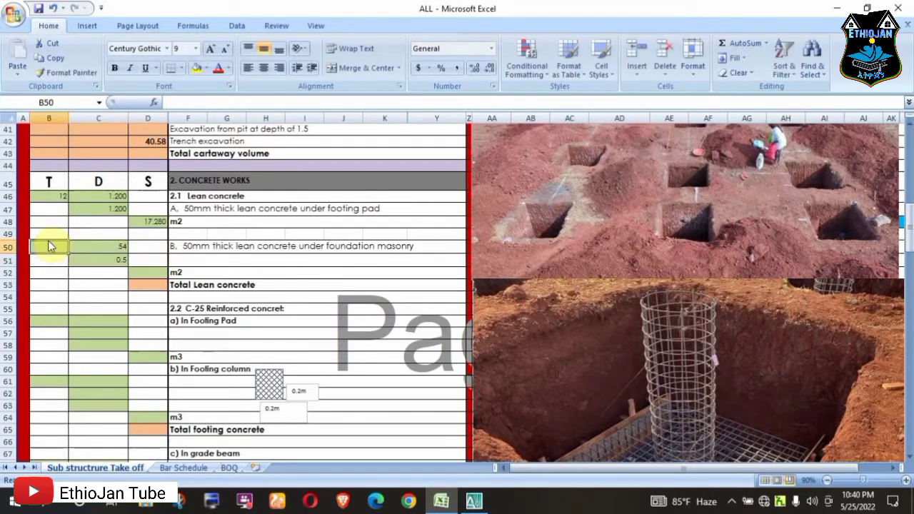
{"action": "type", "text": "1"}
{"action": "left_click", "coordinate": [107, 260]}
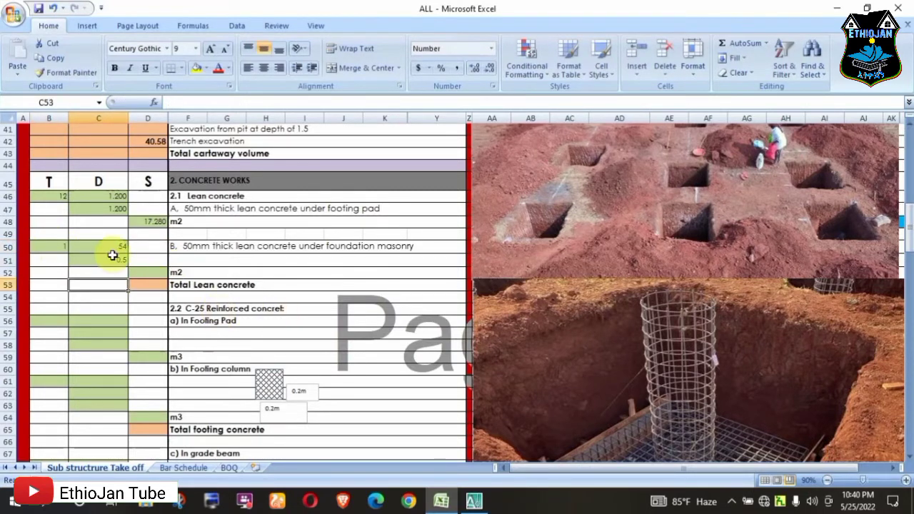
Compute the lean concrete under foundation masonry in D52 as =C50*C51, giving 27.05 m2
{"action": "left_click", "coordinate": [138, 272]}
{"action": "type", "text": "="}
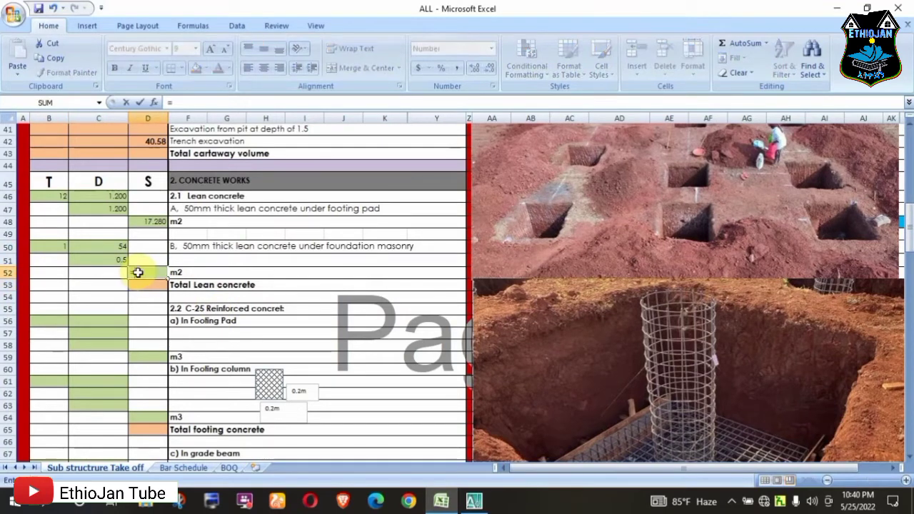
{"action": "left_click", "coordinate": [104, 247]}
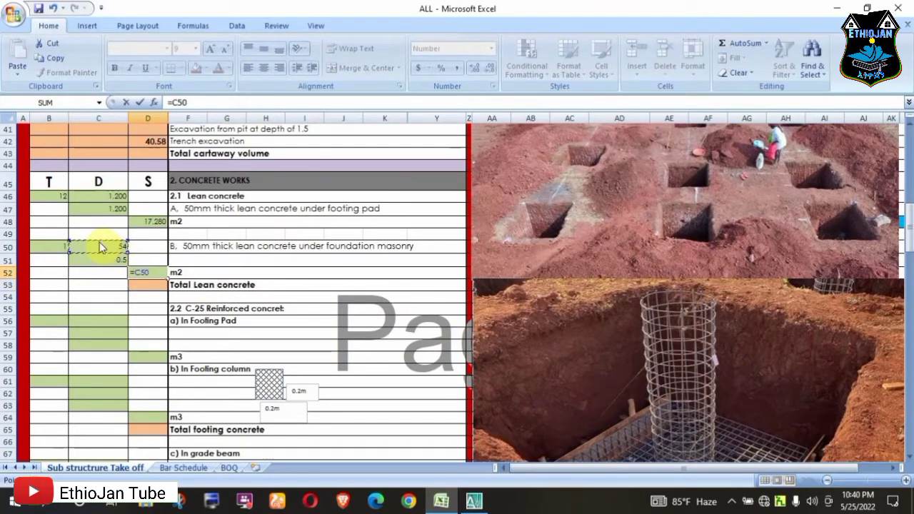
{"action": "left_click", "coordinate": [107, 260]}
{"action": "type", "text": "*"}
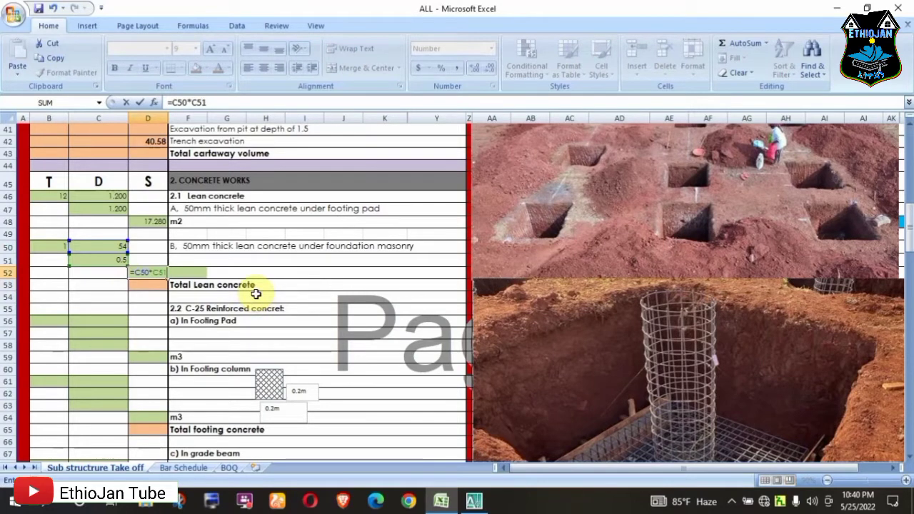
{"action": "key", "text": "Return"}
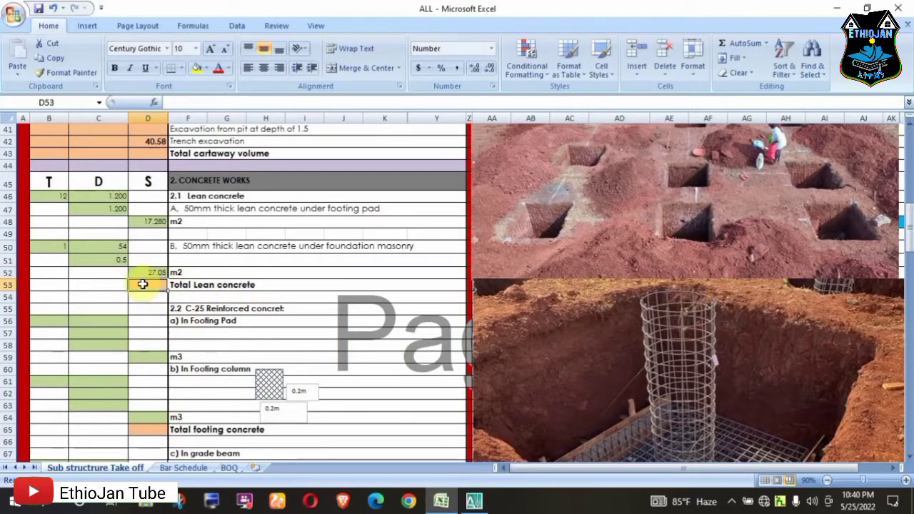
Total the lean concrete in D53 as =D48+D52, giving 44.33
{"action": "type", "text": "=D48"}
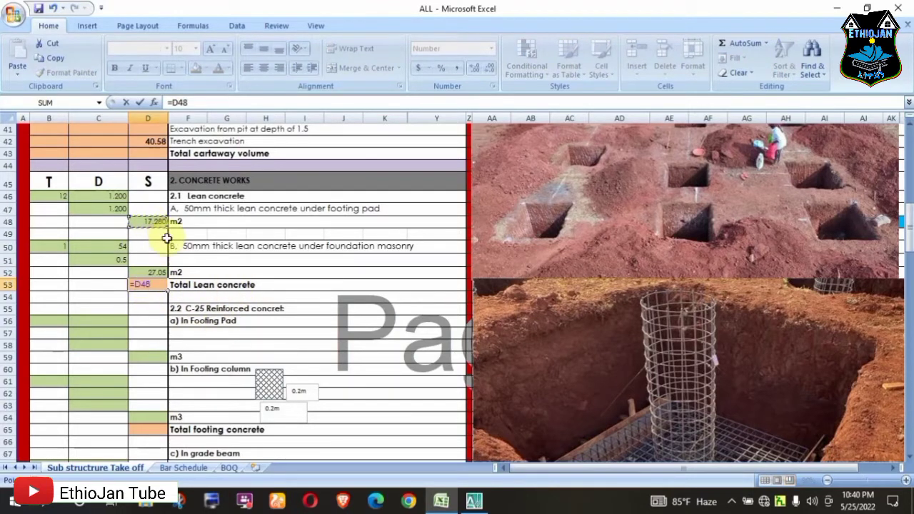
{"action": "type", "text": "+"}
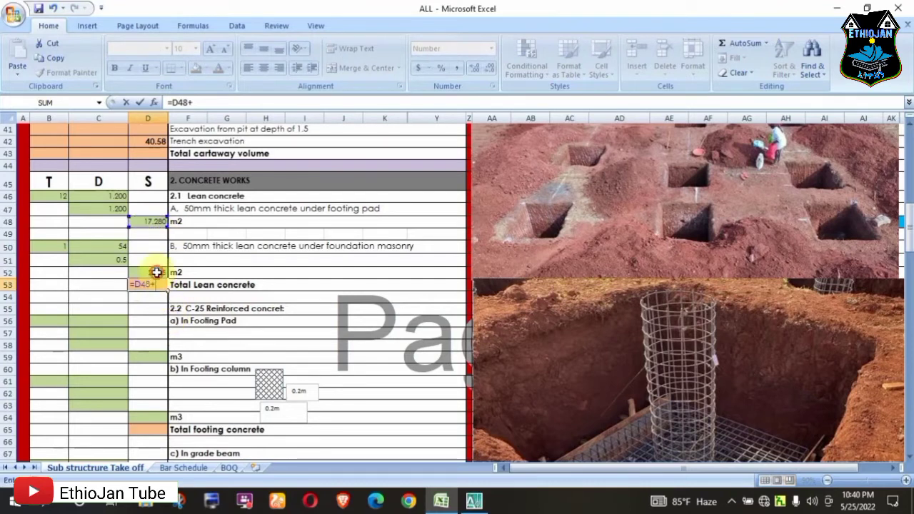
{"action": "left_click", "coordinate": [155, 272]}
{"action": "key", "text": "Return"}
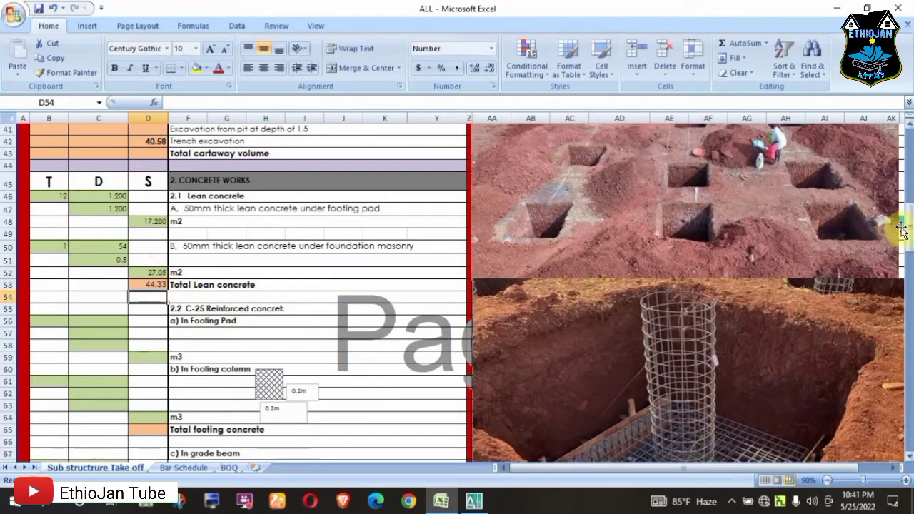
Enter the C-25 footing pad size 1.2 × 1.2 in C56:C57 and 12 pads in B56, then switch to AutoCAD
{"action": "left_click_drag", "start_coordinate": [910, 230], "coordinate": [910, 246]}
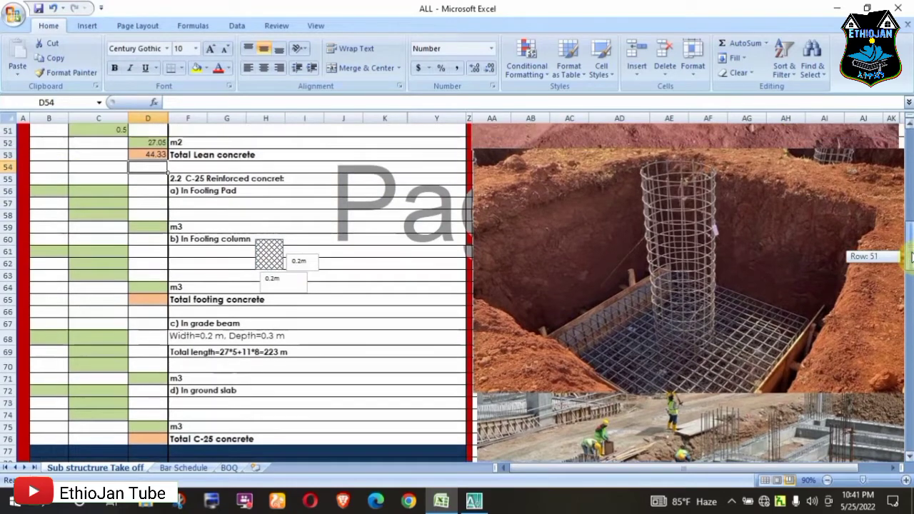
{"action": "left_click_drag", "start_coordinate": [911, 262], "coordinate": [911, 256]}
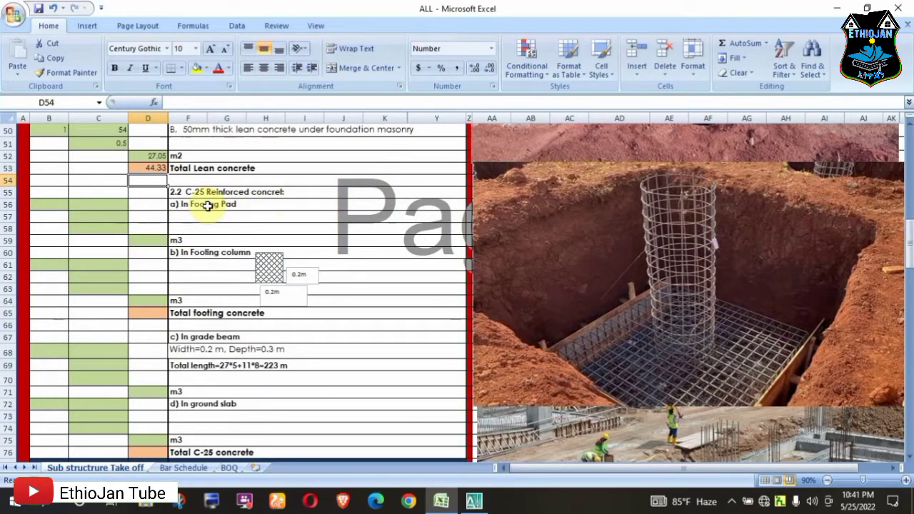
{"action": "left_click", "coordinate": [105, 207]}
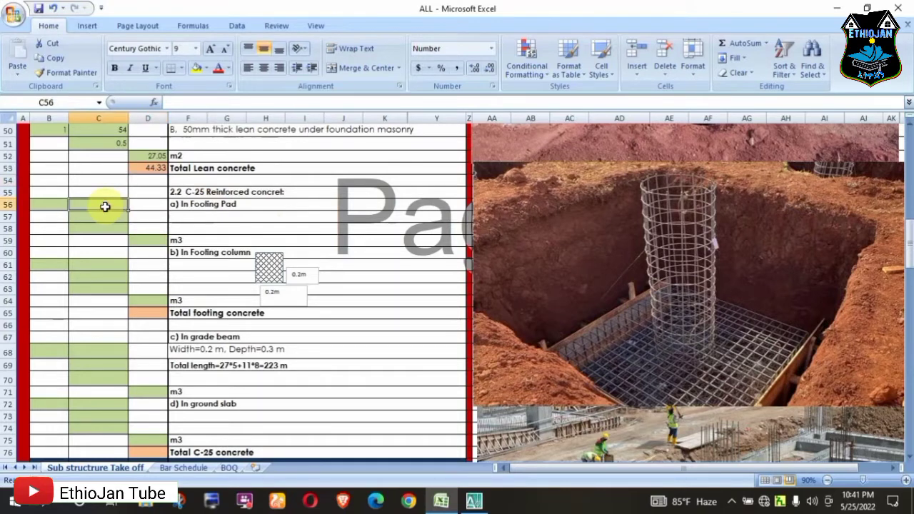
{"action": "type", "text": "1.2"}
{"action": "key", "text": "Return"}
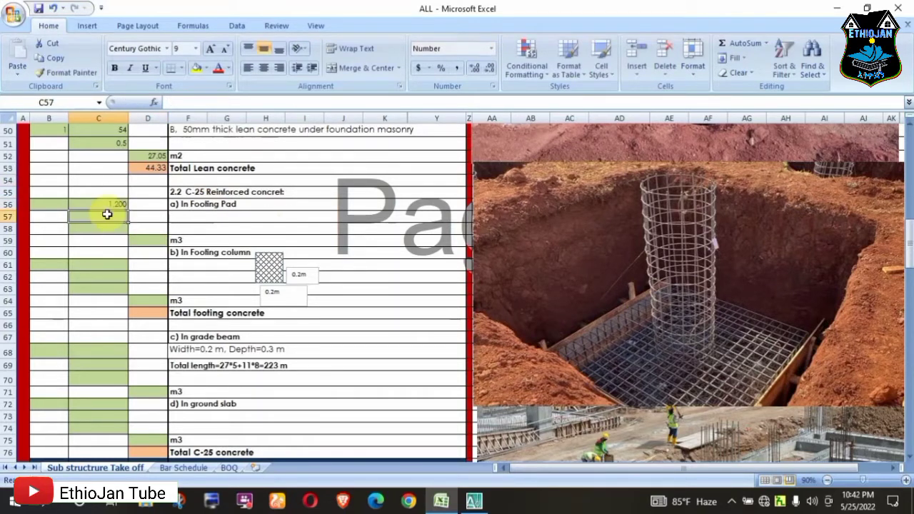
{"action": "type", "text": "1.2"}
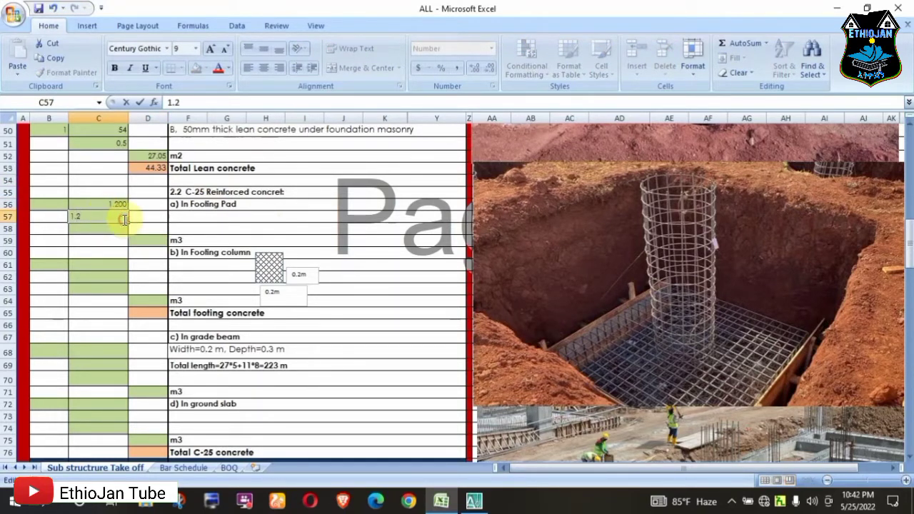
{"action": "key", "text": "Return"}
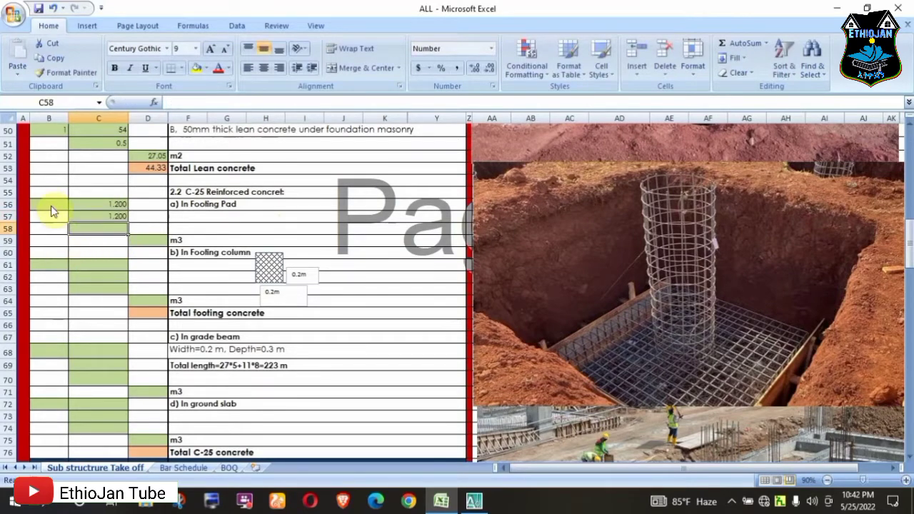
{"action": "left_click", "coordinate": [47, 206]}
{"action": "type", "text": "12"}
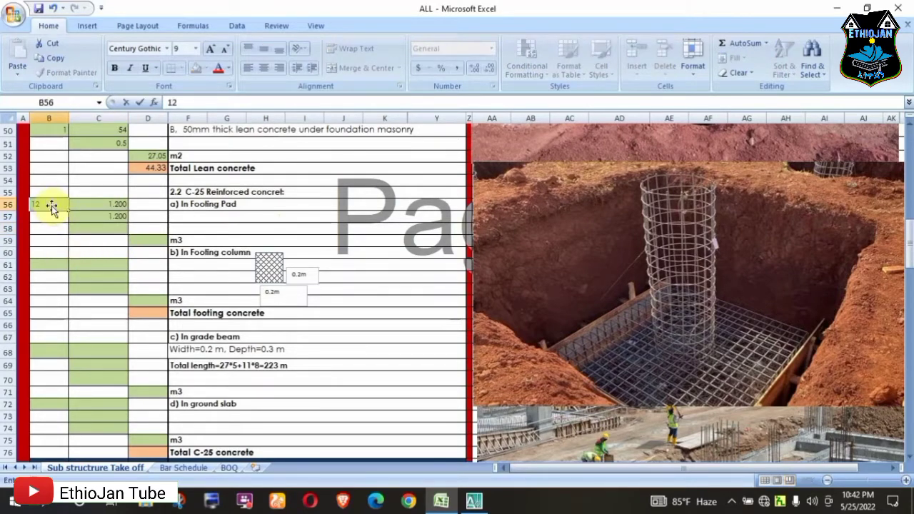
{"action": "left_click", "coordinate": [474, 500]}
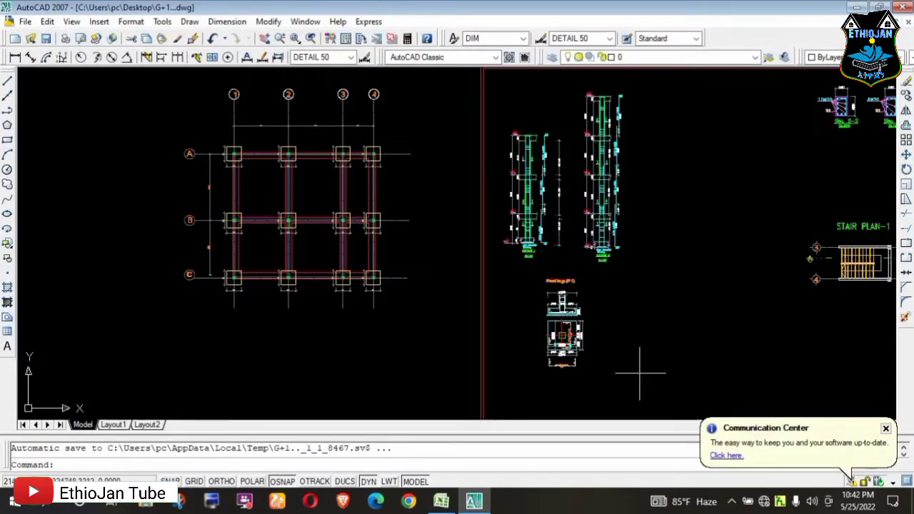
Zoom into the Footing (F1) detail to read its dimensions and depth, then return to Excel
{"action": "scroll", "coordinate": [622, 365], "scroll_direction": "up", "scroll_amount": 2}
{"action": "scroll", "coordinate": [598, 357], "scroll_direction": "up", "scroll_amount": 2}
{"action": "scroll", "coordinate": [574, 371], "scroll_direction": "up", "scroll_amount": 2}
{"action": "scroll", "coordinate": [500, 363], "scroll_direction": "up", "scroll_amount": 2}
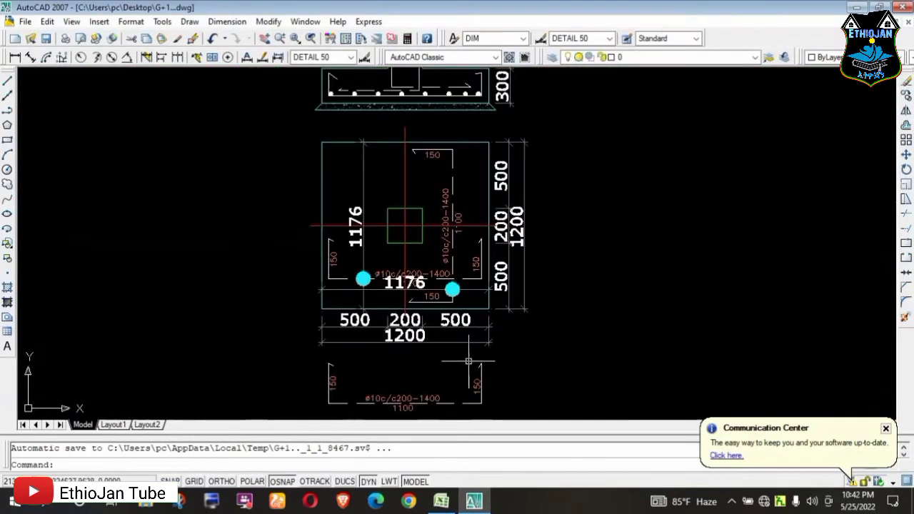
{"action": "scroll", "coordinate": [440, 349], "scroll_direction": "up", "scroll_amount": 1}
{"action": "scroll", "coordinate": [519, 102], "scroll_direction": "up", "scroll_amount": 1}
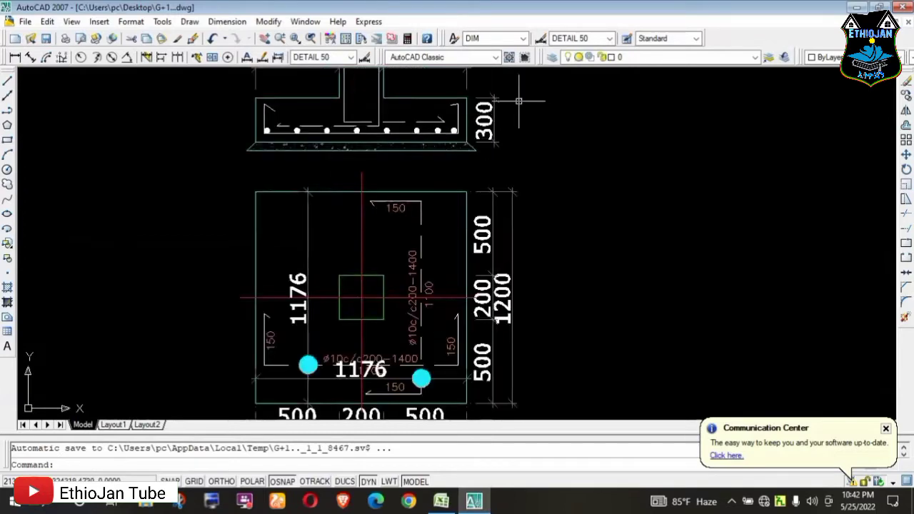
{"action": "scroll", "coordinate": [517, 101], "scroll_direction": "up", "scroll_amount": 1}
{"action": "scroll", "coordinate": [490, 252], "scroll_direction": "up", "scroll_amount": 1}
{"action": "scroll", "coordinate": [490, 125], "scroll_direction": "up", "scroll_amount": 1}
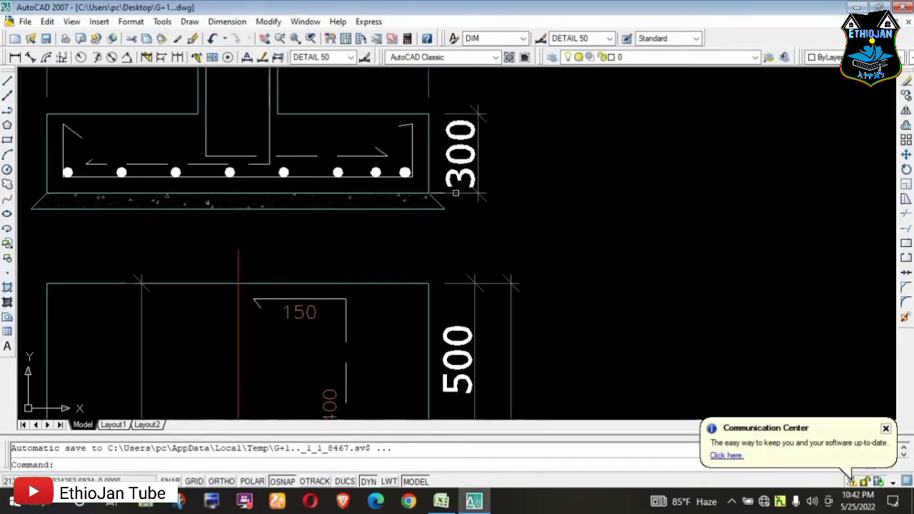
{"action": "scroll", "coordinate": [451, 212], "scroll_direction": "down", "scroll_amount": 1}
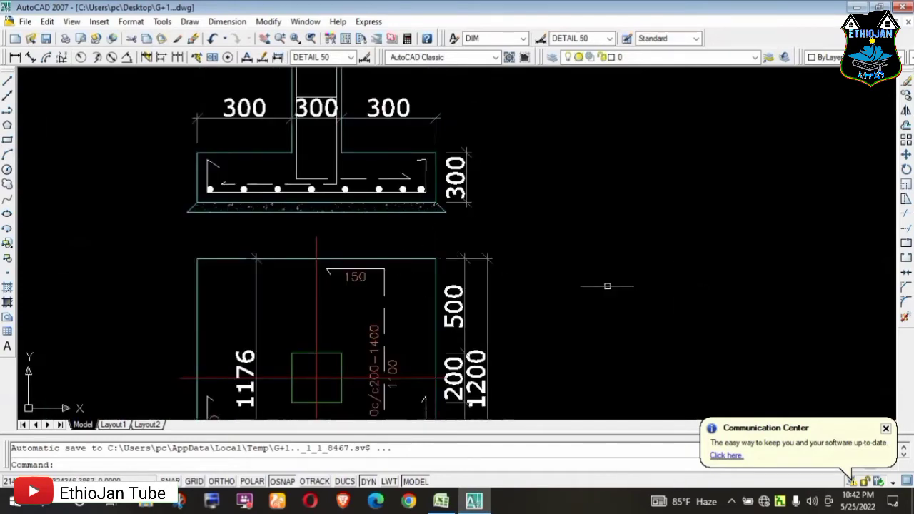
{"action": "scroll", "coordinate": [518, 267], "scroll_direction": "down", "scroll_amount": 2}
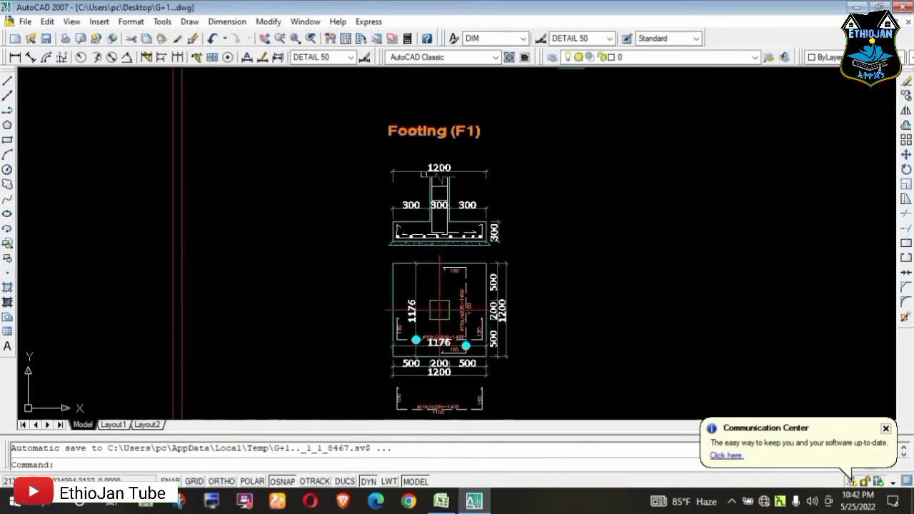
{"action": "left_click", "coordinate": [440, 501]}
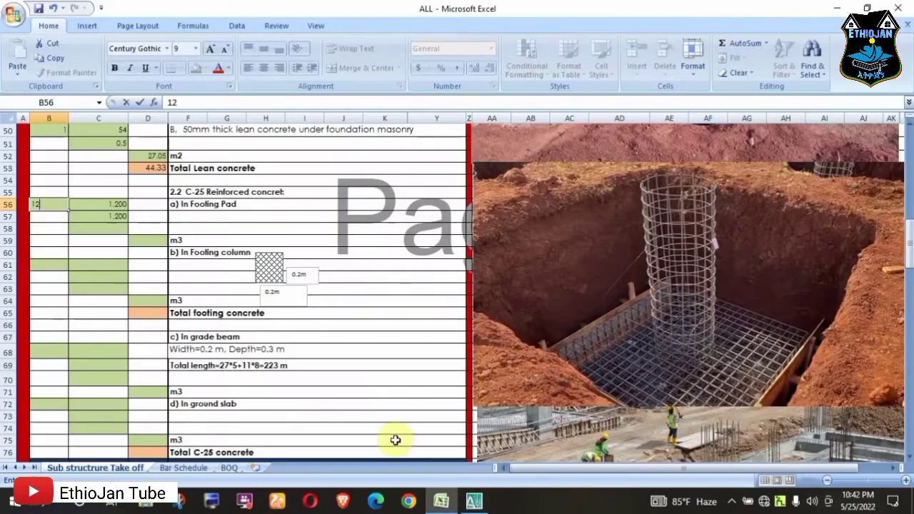
Enter the 0.3 footing pad depth in C58
{"action": "left_click", "coordinate": [107, 228]}
{"action": "type", "text": "0.3"}
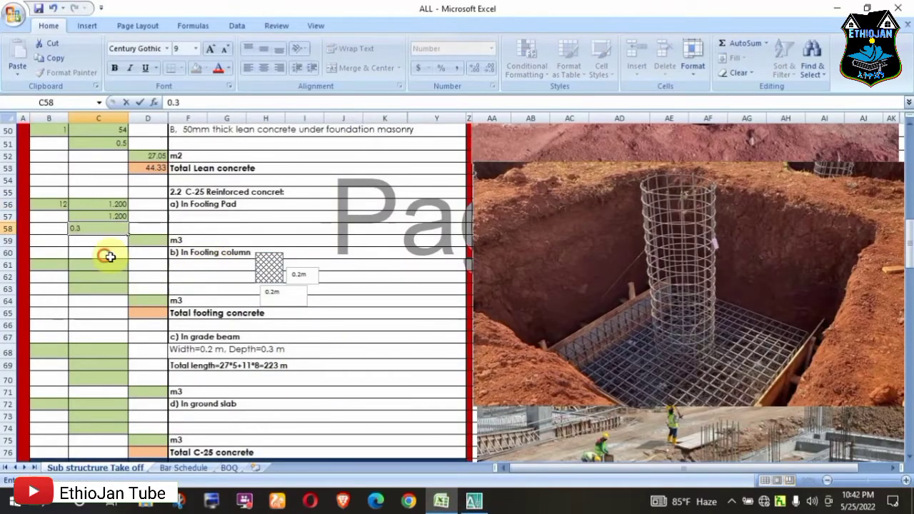
{"action": "left_click", "coordinate": [107, 254]}
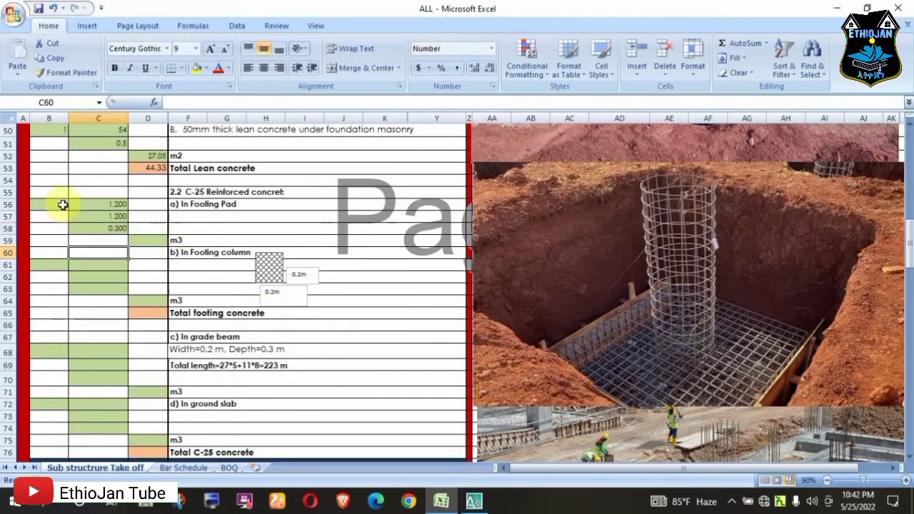
Compute the footing pad volume in D59 as =C56*C57*C58*B56, giving 5.18 m3
{"action": "left_click", "coordinate": [143, 240]}
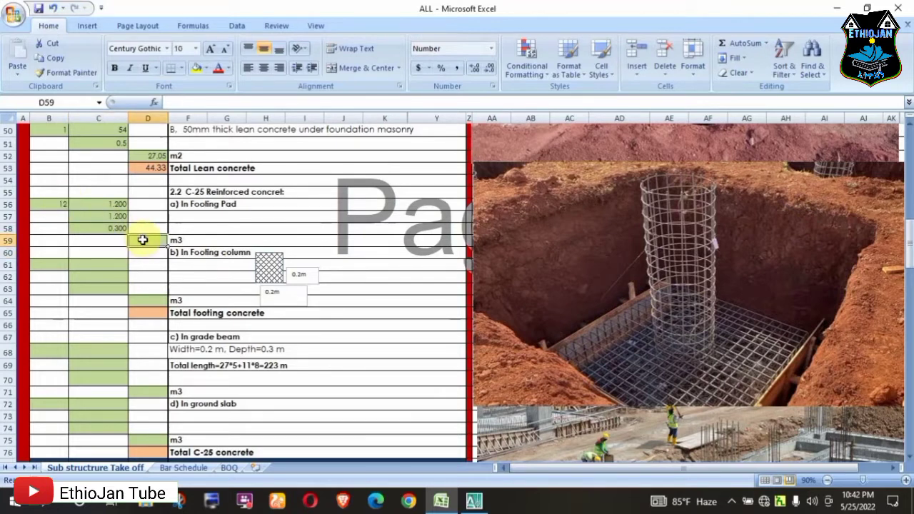
{"action": "type", "text": "="}
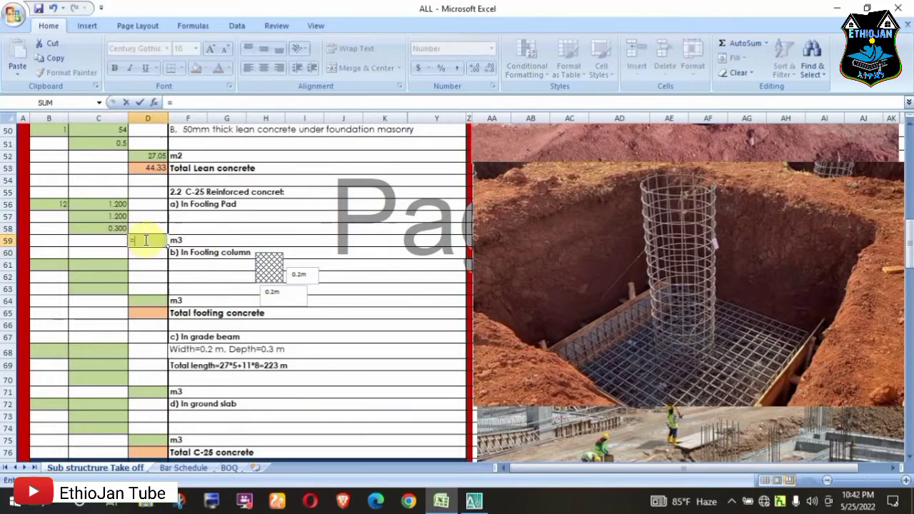
{"action": "left_click", "coordinate": [113, 205]}
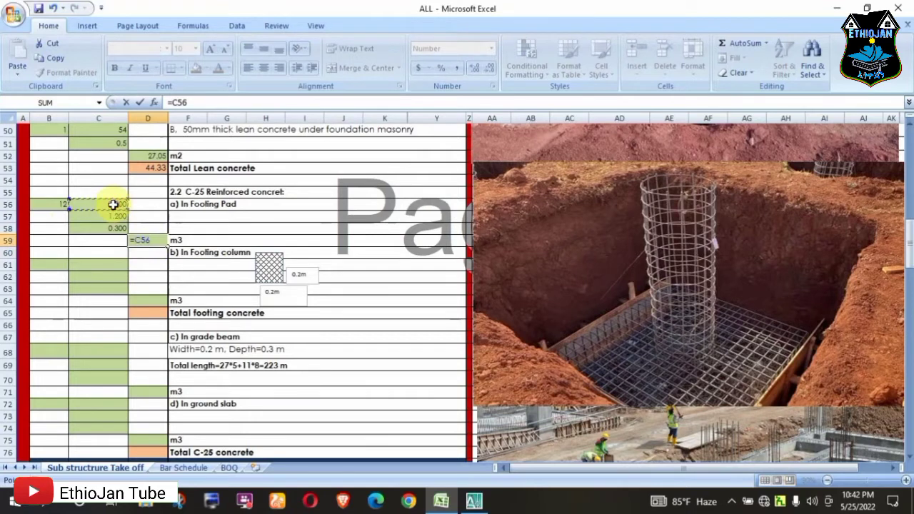
{"action": "type", "text": "*"}
{"action": "left_click", "coordinate": [113, 217]}
{"action": "type", "text": "*"}
{"action": "left_click", "coordinate": [114, 229]}
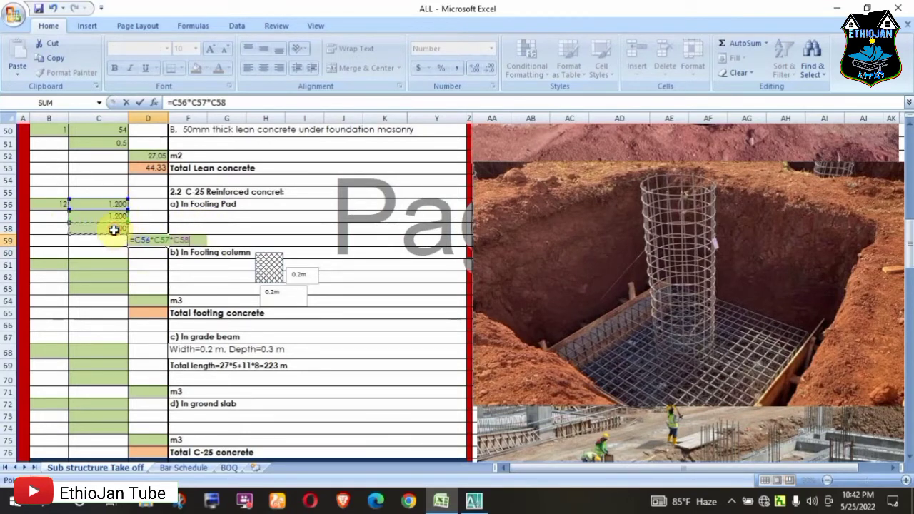
{"action": "type", "text": "*"}
{"action": "left_click", "coordinate": [53, 204]}
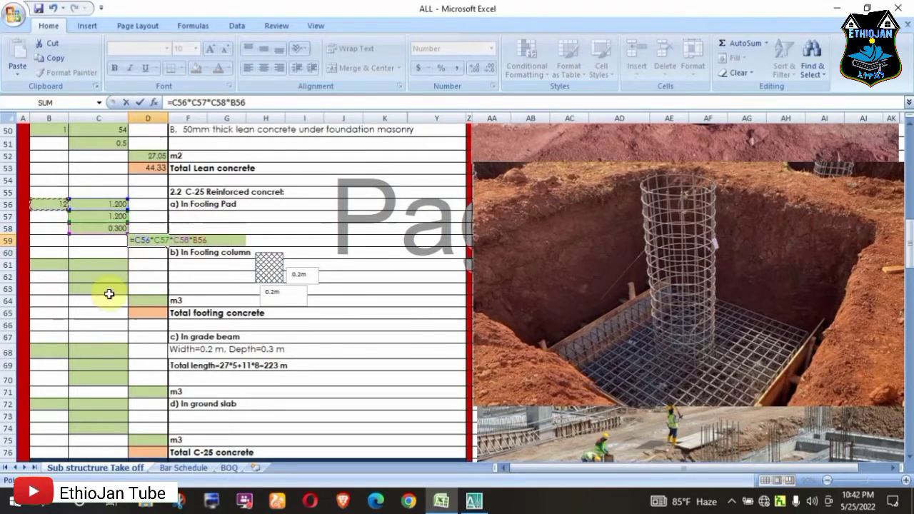
{"action": "key", "text": "Return"}
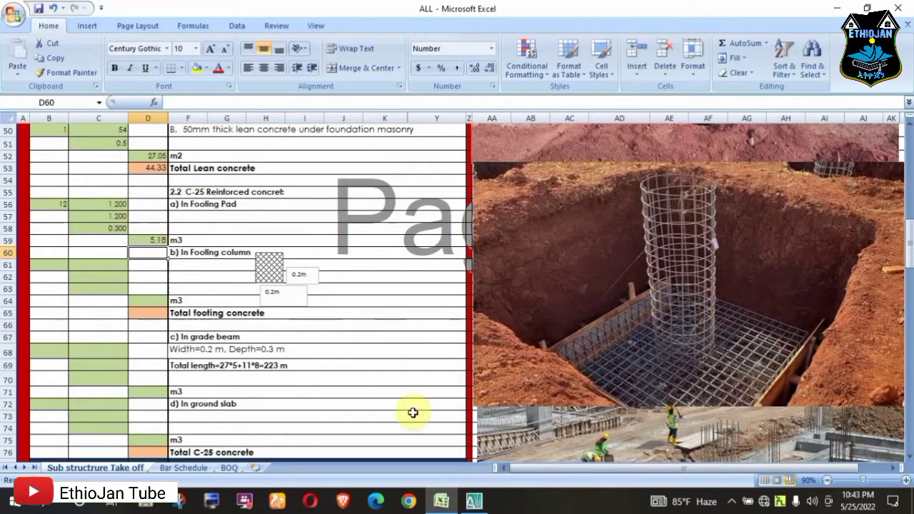
{"action": "left_click", "coordinate": [474, 502]}
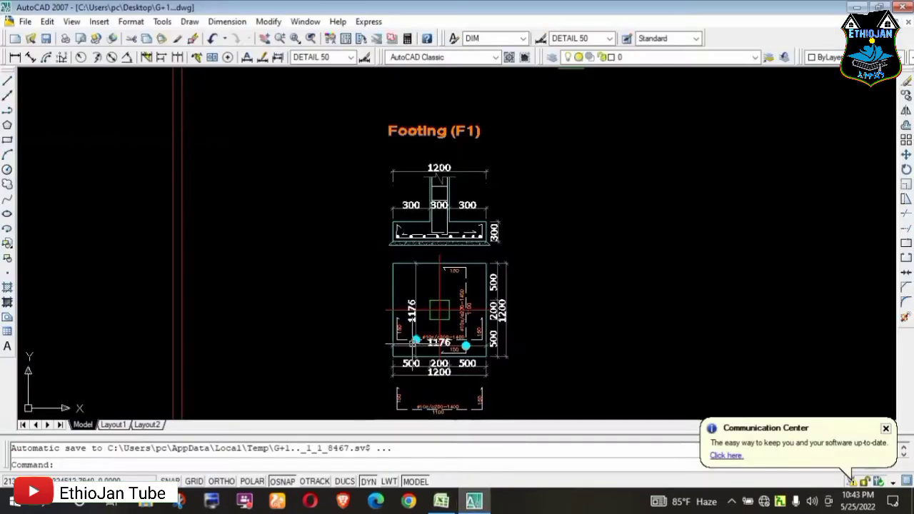
{"action": "scroll", "coordinate": [438, 233], "scroll_direction": "up", "scroll_amount": 2}
{"action": "scroll", "coordinate": [387, 316], "scroll_direction": "up", "scroll_amount": 1}
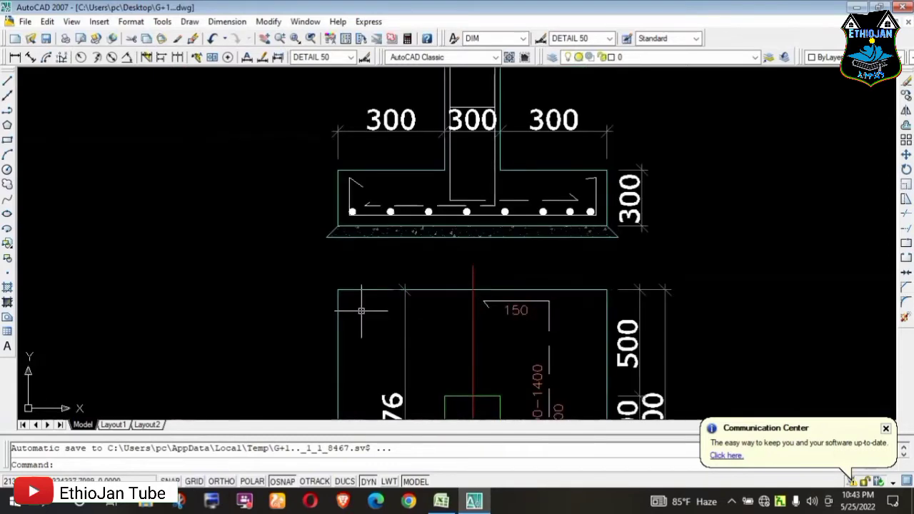
{"action": "scroll", "coordinate": [350, 310], "scroll_direction": "down", "scroll_amount": 5}
{"action": "scroll", "coordinate": [304, 167], "scroll_direction": "down", "scroll_amount": 1}
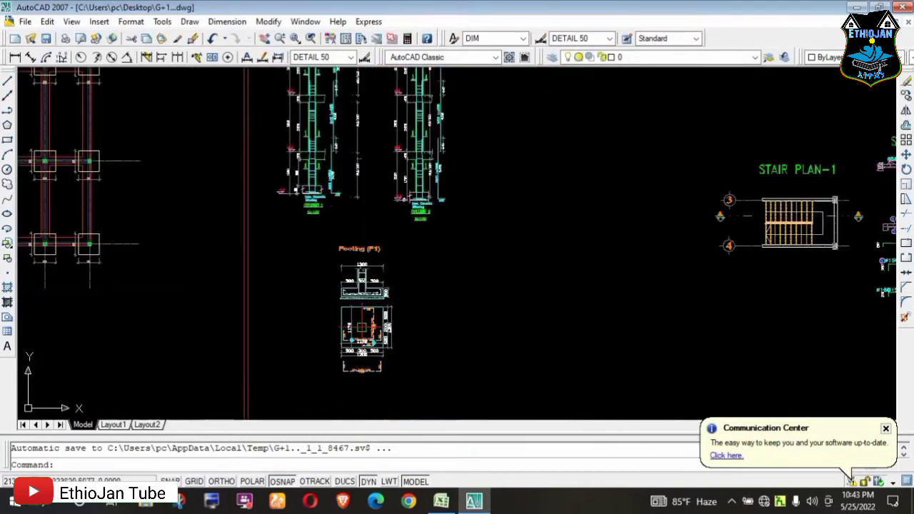
{"action": "scroll", "coordinate": [307, 160], "scroll_direction": "up", "scroll_amount": 1}
{"action": "scroll", "coordinate": [315, 148], "scroll_direction": "up", "scroll_amount": 1}
{"action": "scroll", "coordinate": [316, 148], "scroll_direction": "up", "scroll_amount": 3}
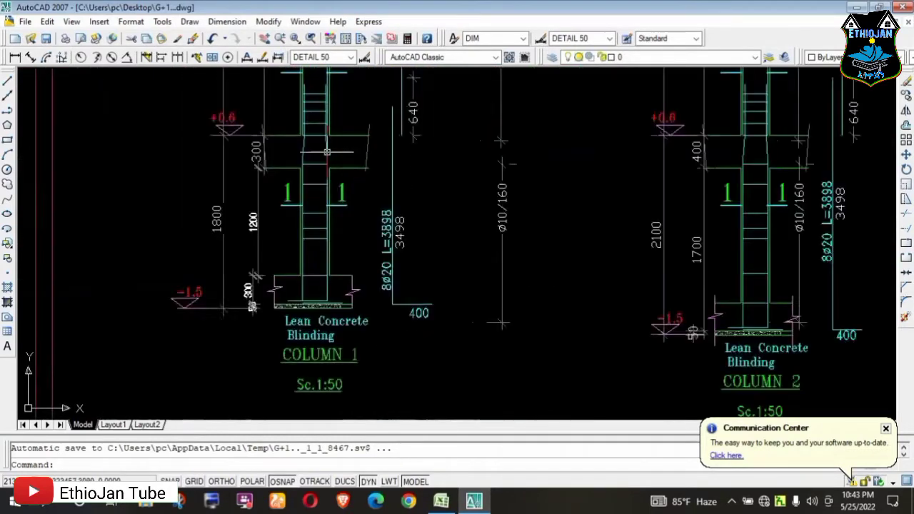
{"action": "scroll", "coordinate": [323, 153], "scroll_direction": "up", "scroll_amount": 1}
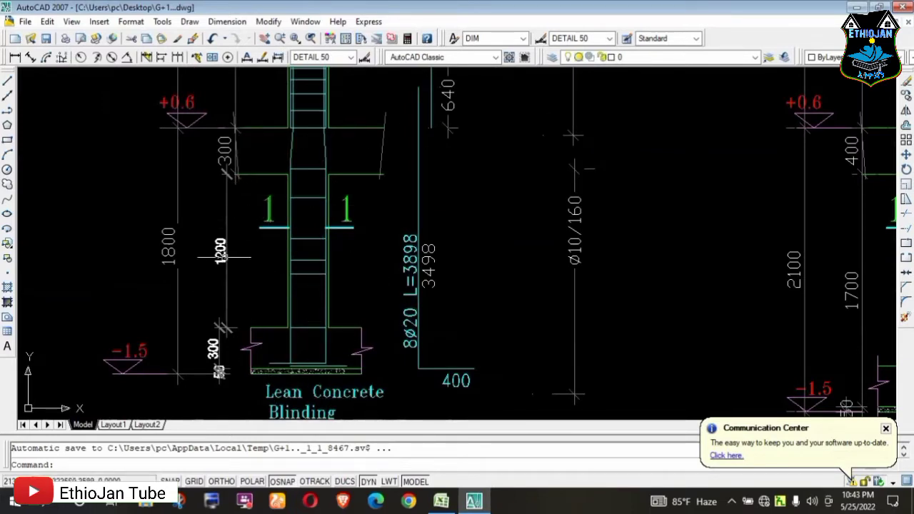
{"action": "left_click", "coordinate": [243, 268]}
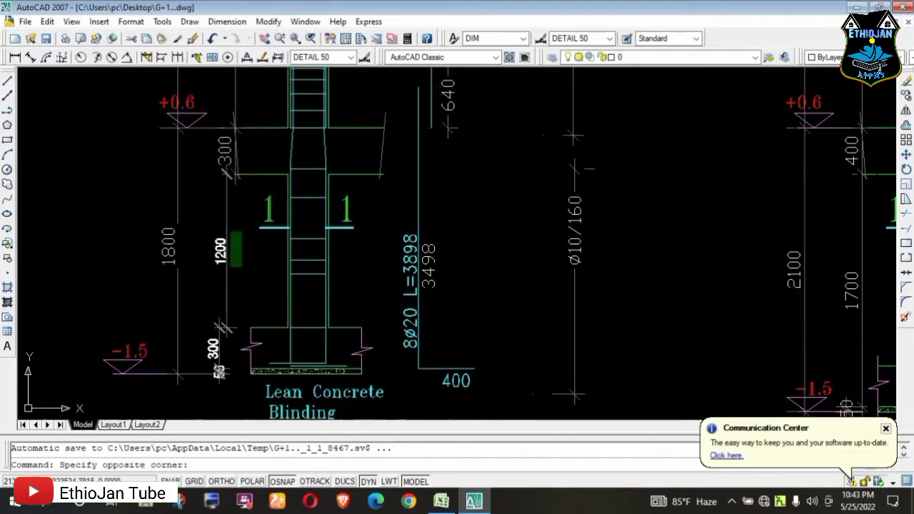
{"action": "left_click", "coordinate": [251, 235]}
{"action": "scroll", "coordinate": [258, 248], "scroll_direction": "down", "scroll_amount": 4}
{"action": "scroll", "coordinate": [243, 246], "scroll_direction": "down", "scroll_amount": 2}
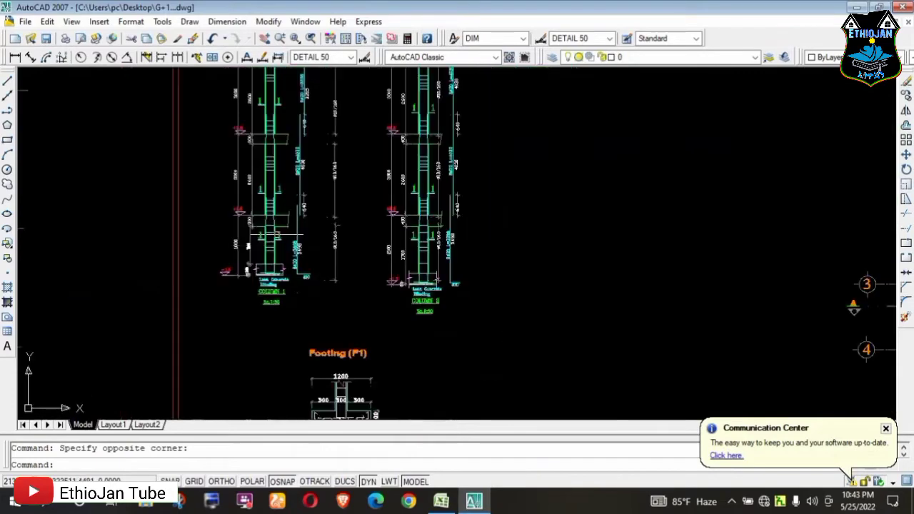
{"action": "scroll", "coordinate": [285, 231], "scroll_direction": "down", "scroll_amount": 2}
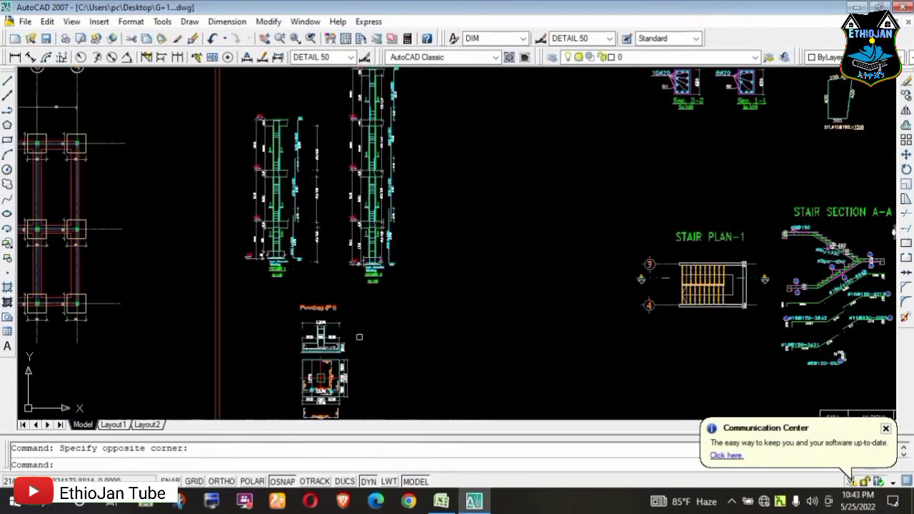
{"action": "scroll", "coordinate": [307, 336], "scroll_direction": "down", "scroll_amount": 4}
{"action": "scroll", "coordinate": [315, 350], "scroll_direction": "up", "scroll_amount": 2}
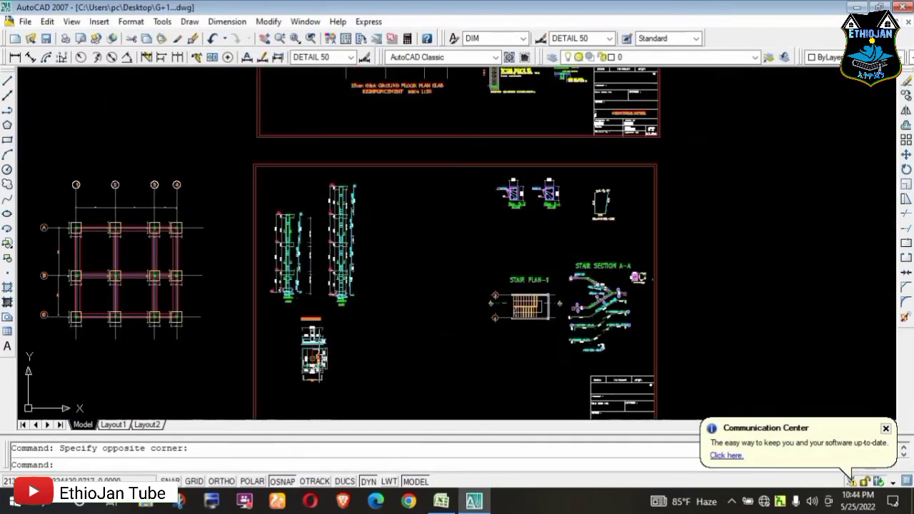
{"action": "scroll", "coordinate": [538, 183], "scroll_direction": "up", "scroll_amount": 5}
{"action": "scroll", "coordinate": [490, 184], "scroll_direction": "up", "scroll_amount": 3}
{"action": "scroll", "coordinate": [484, 183], "scroll_direction": "up", "scroll_amount": 2}
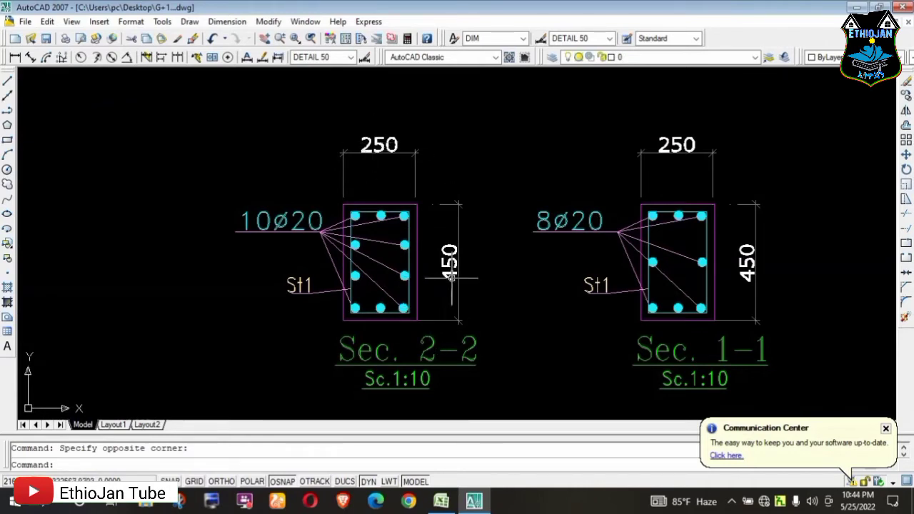
{"action": "scroll", "coordinate": [486, 241], "scroll_direction": "down", "scroll_amount": 3}
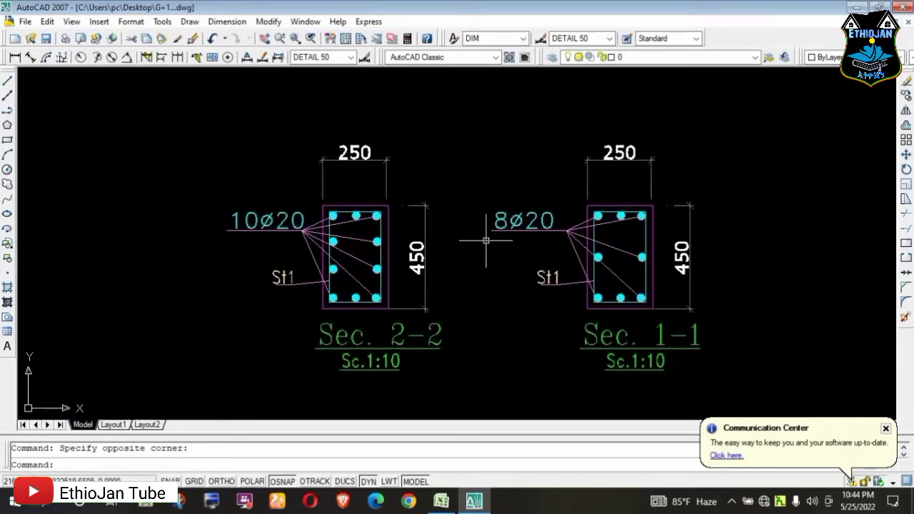
{"action": "scroll", "coordinate": [474, 226], "scroll_direction": "up", "scroll_amount": 2}
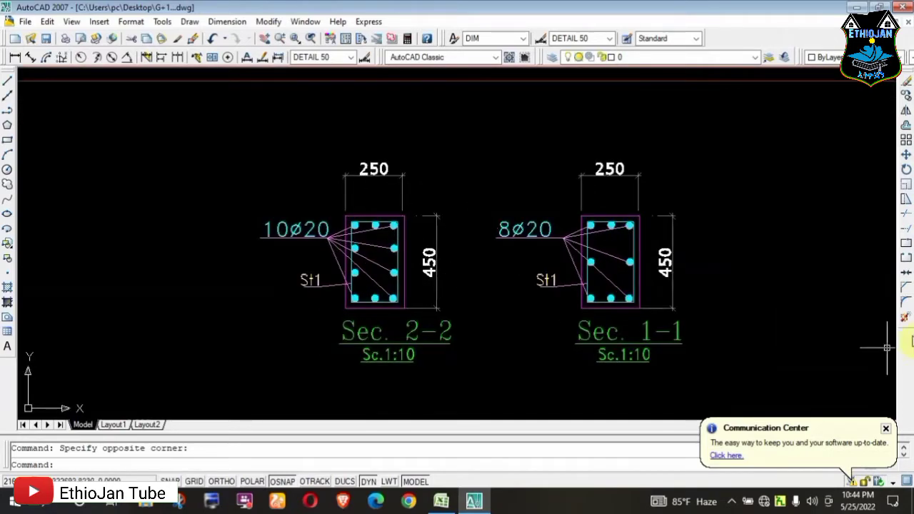
{"action": "scroll", "coordinate": [471, 265], "scroll_direction": "down", "scroll_amount": 2}
{"action": "scroll", "coordinate": [475, 264], "scroll_direction": "down", "scroll_amount": 4}
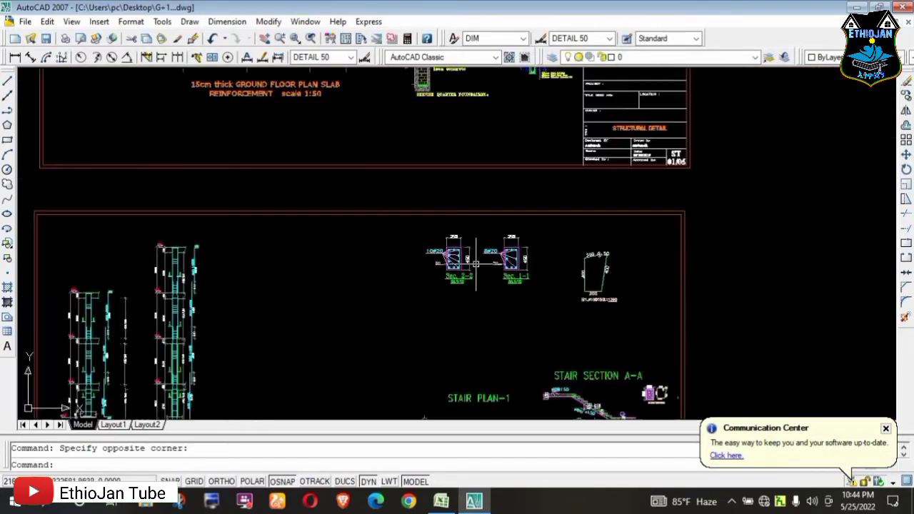
{"action": "scroll", "coordinate": [477, 235], "scroll_direction": "down", "scroll_amount": 2}
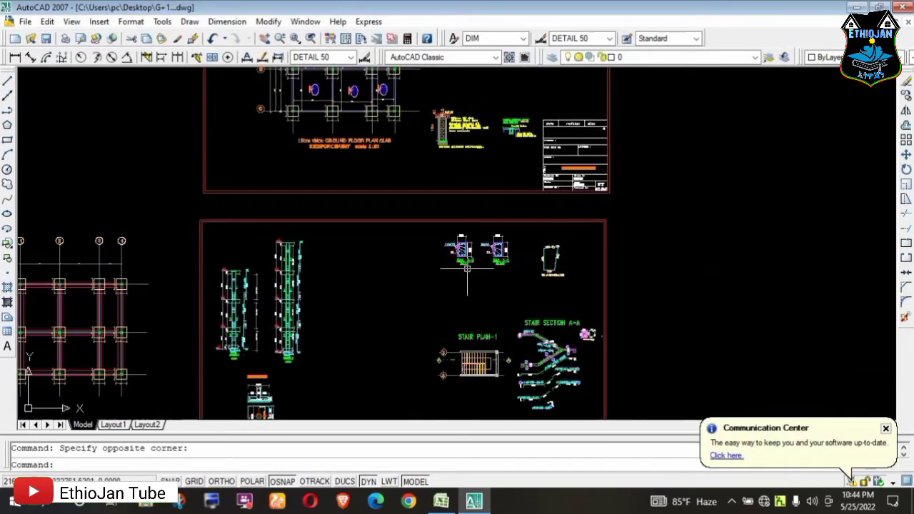
{"action": "scroll", "coordinate": [227, 358], "scroll_direction": "up", "scroll_amount": 3}
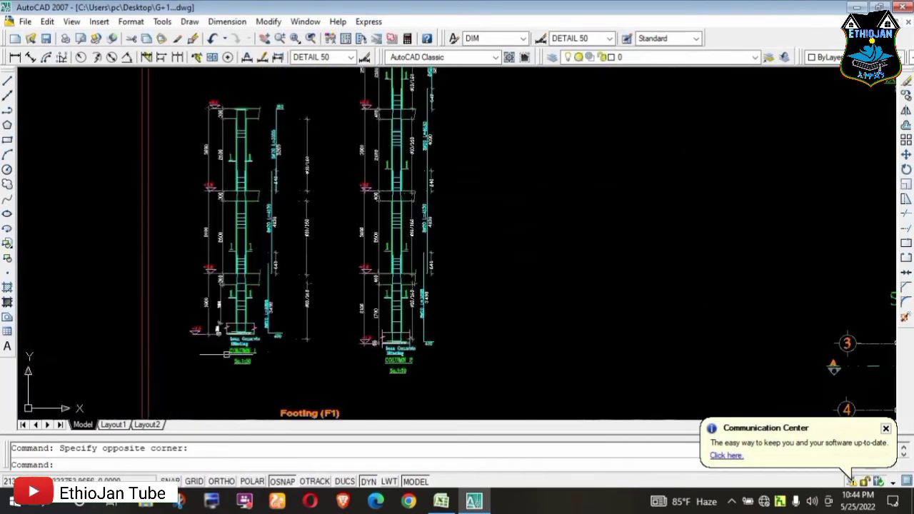
{"action": "scroll", "coordinate": [227, 357], "scroll_direction": "up", "scroll_amount": 2}
{"action": "scroll", "coordinate": [223, 283], "scroll_direction": "up", "scroll_amount": 2}
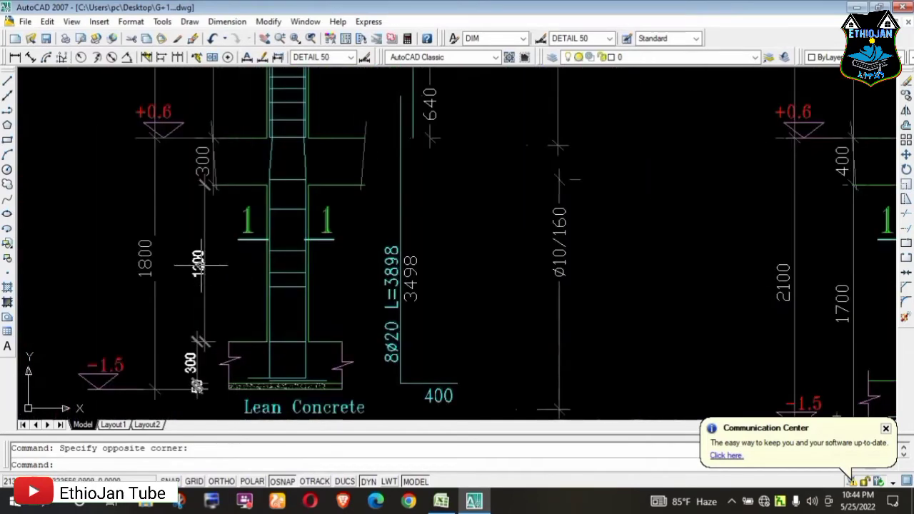
Enter the footing column sizes 0.45, 0.25, 1.2 in C61:C63 and a count of 12 in B61
{"action": "left_click", "coordinate": [451, 504]}
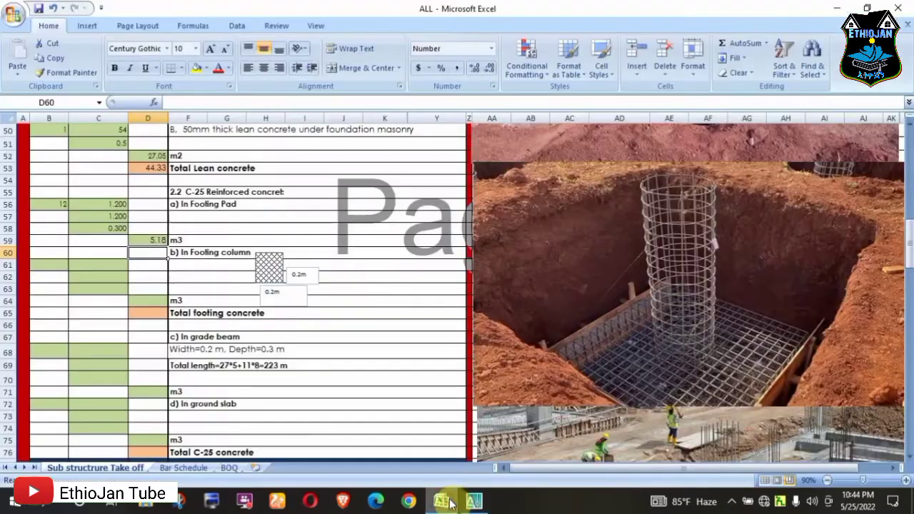
{"action": "left_click", "coordinate": [112, 265]}
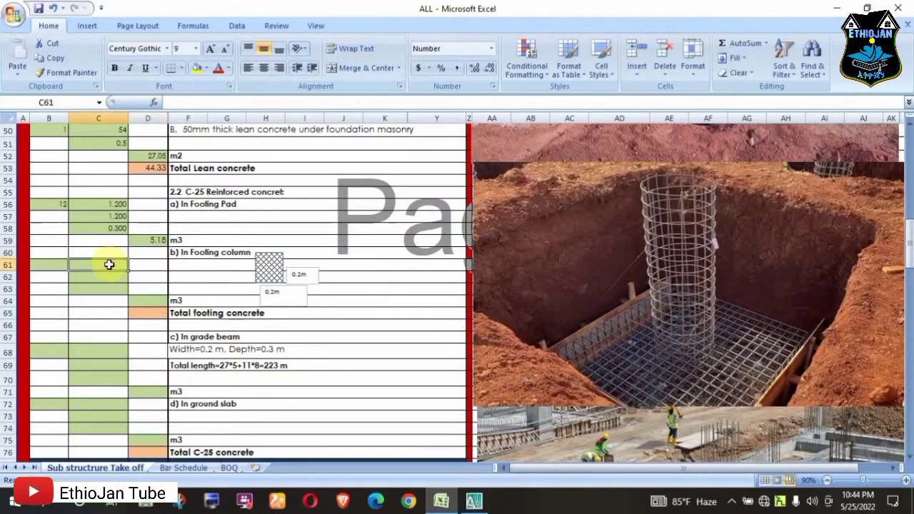
{"action": "type", "text": "0.450"}
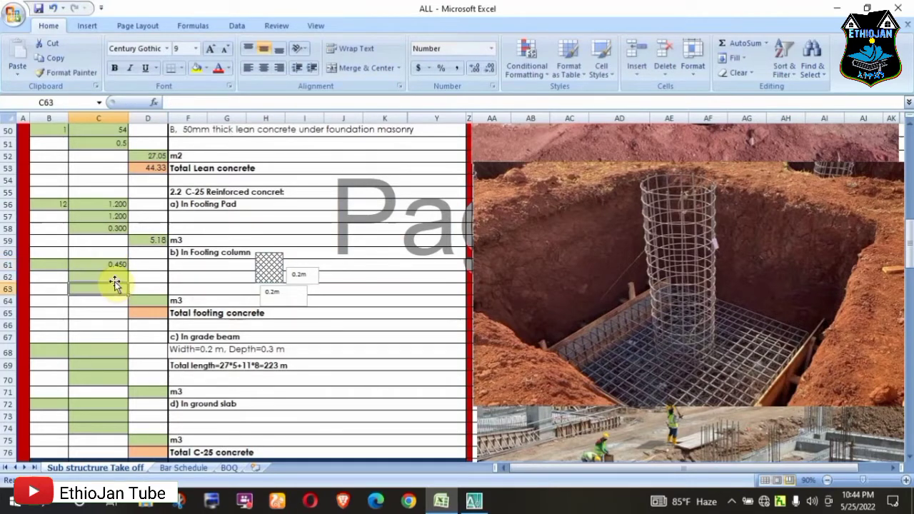
{"action": "left_click", "coordinate": [113, 276]}
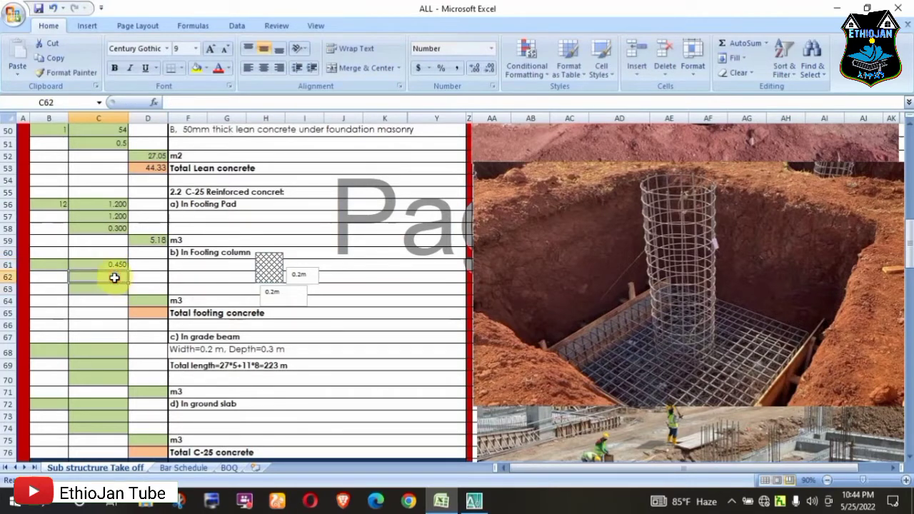
{"action": "type", "text": "0.25"}
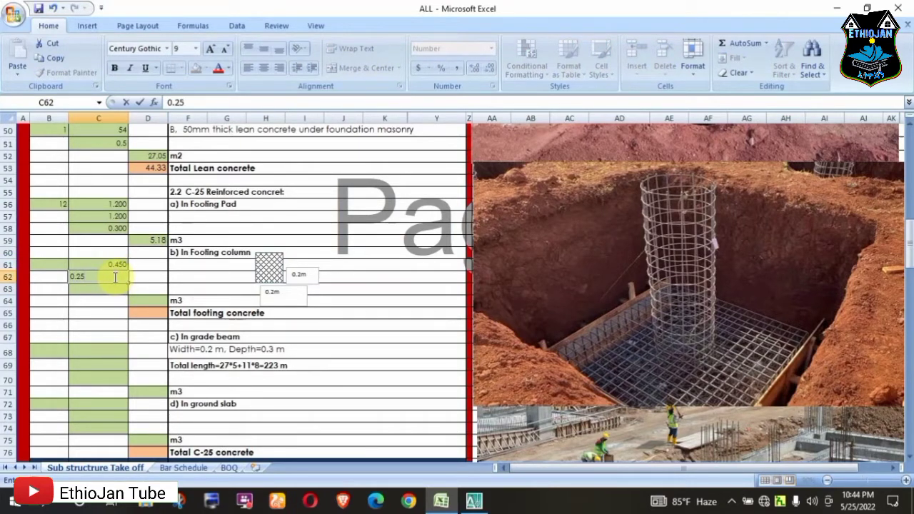
{"action": "left_click", "coordinate": [112, 290]}
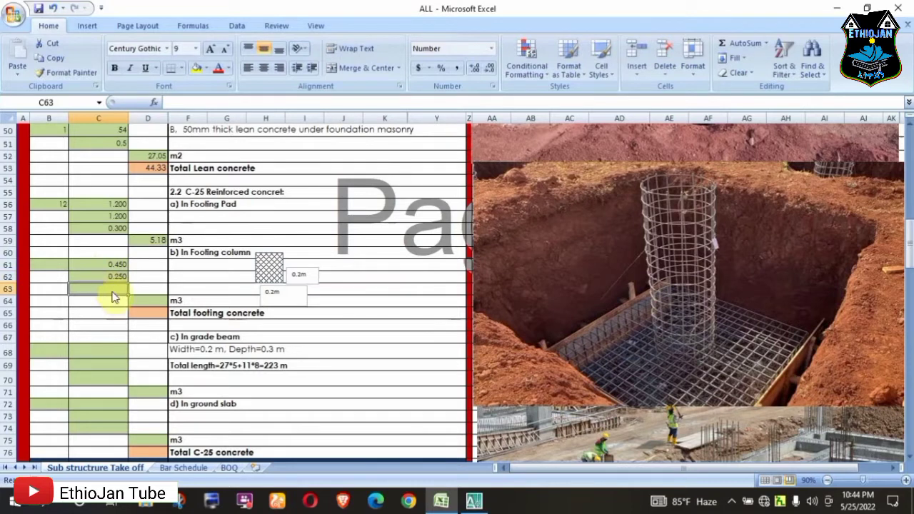
{"action": "type", "text": "1.2"}
{"action": "left_click", "coordinate": [91, 265]}
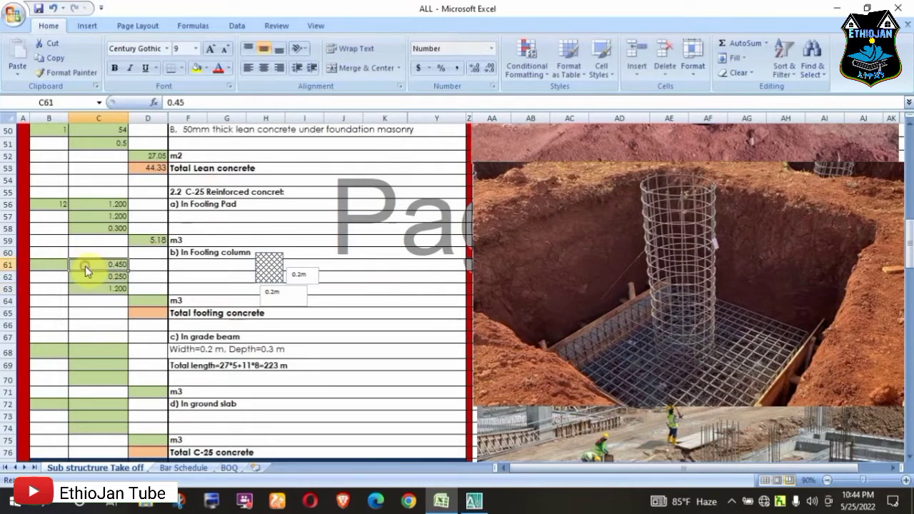
{"action": "left_click", "coordinate": [60, 265]}
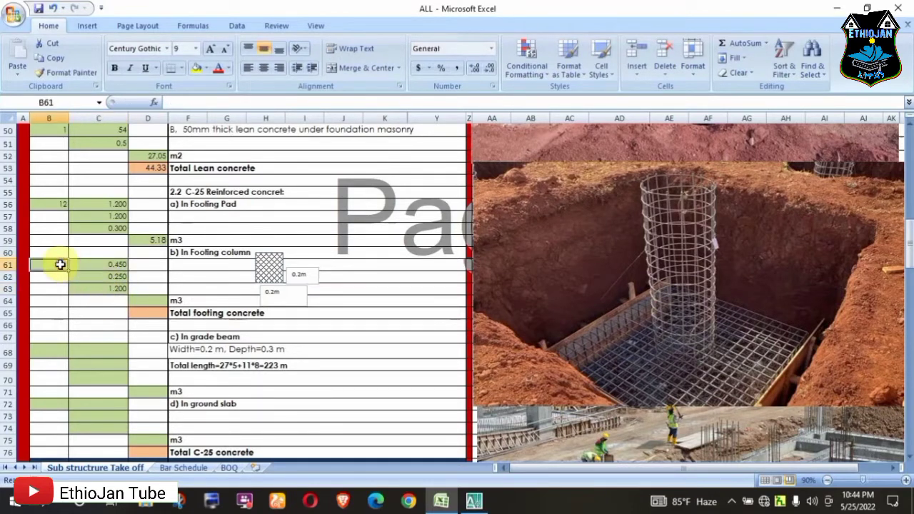
{"action": "type", "text": "12"}
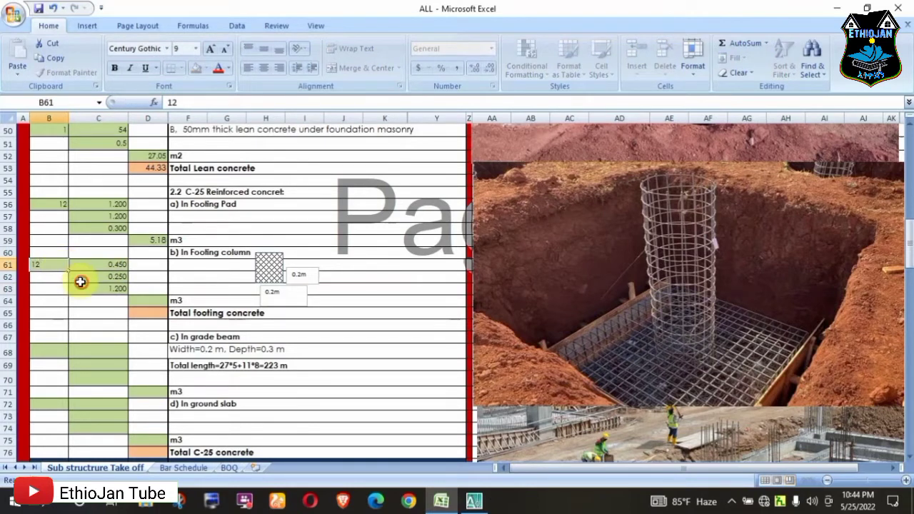
{"action": "left_click", "coordinate": [80, 280]}
Compute the footing column volume in D64 as =C61*C62*C63*B61, giving 1.62 m3
{"action": "left_click", "coordinate": [141, 301]}
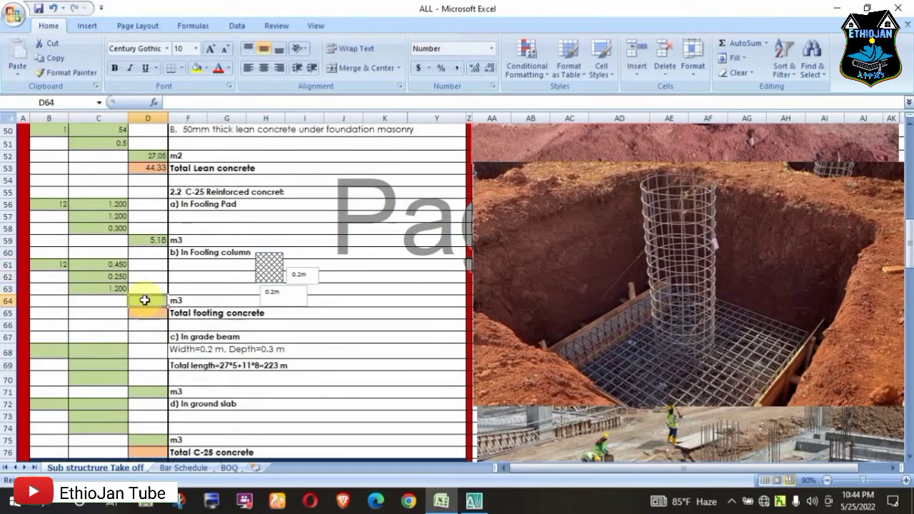
{"action": "type", "text": "="}
{"action": "left_click", "coordinate": [116, 265]}
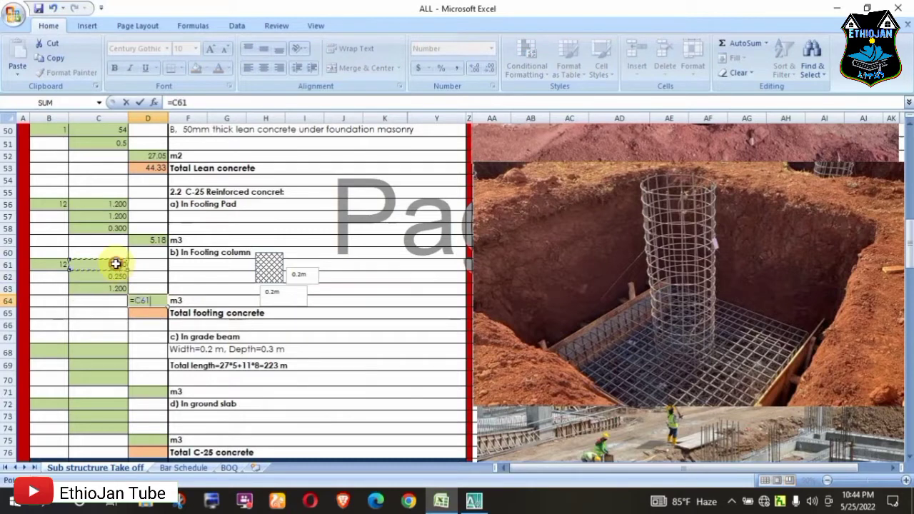
{"action": "left_click", "coordinate": [118, 277]}
{"action": "type", "text": "*"}
{"action": "left_click", "coordinate": [118, 289]}
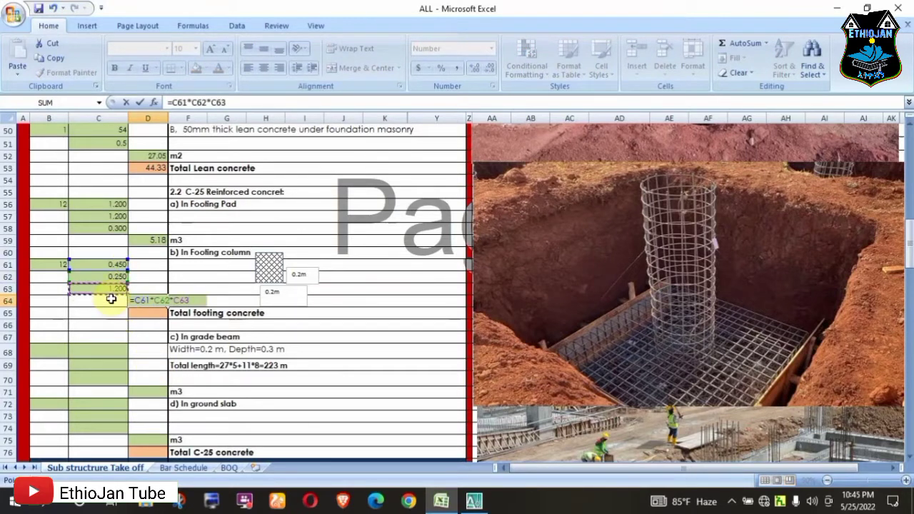
{"action": "type", "text": "*"}
{"action": "left_click", "coordinate": [58, 265]}
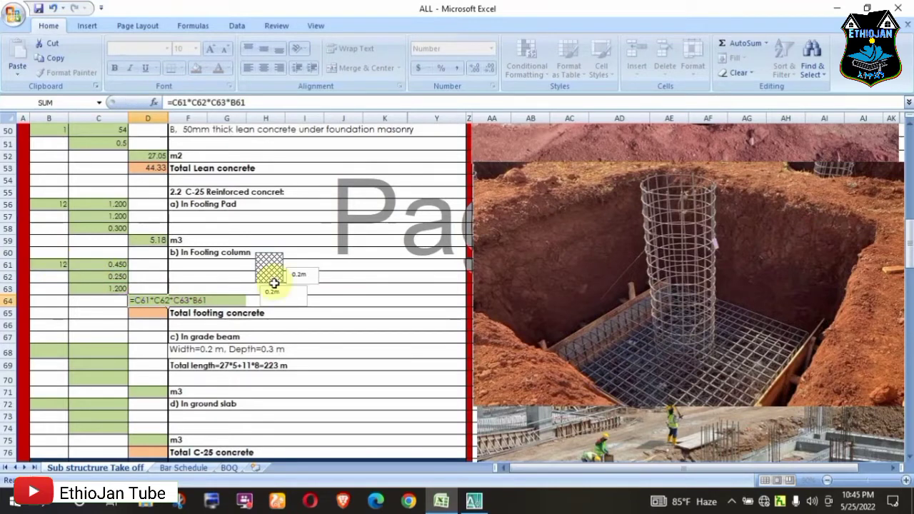
{"action": "key", "text": "Return"}
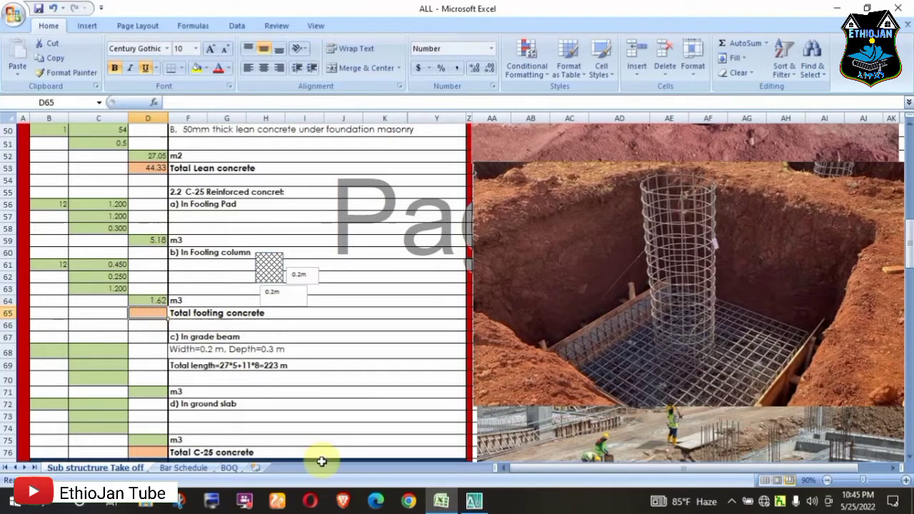
Total the footing concrete in D65 as =D59+D64, giving 6.80
{"action": "type", "text": "="}
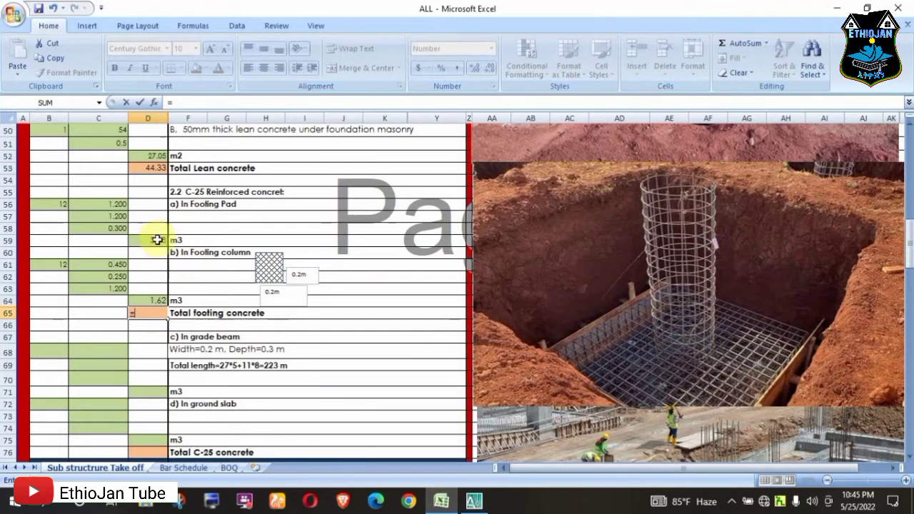
{"action": "left_click", "coordinate": [157, 240]}
{"action": "type", "text": "+"}
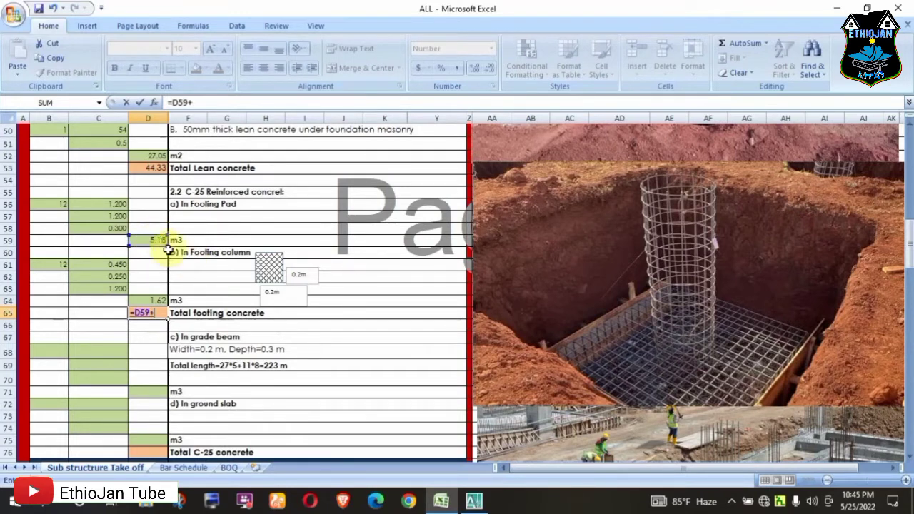
{"action": "left_click", "coordinate": [153, 300]}
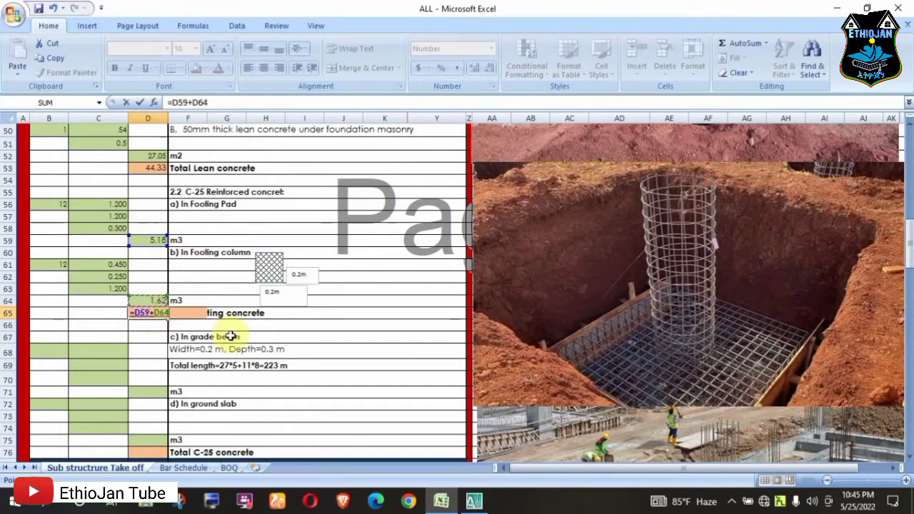
{"action": "key", "text": "Return"}
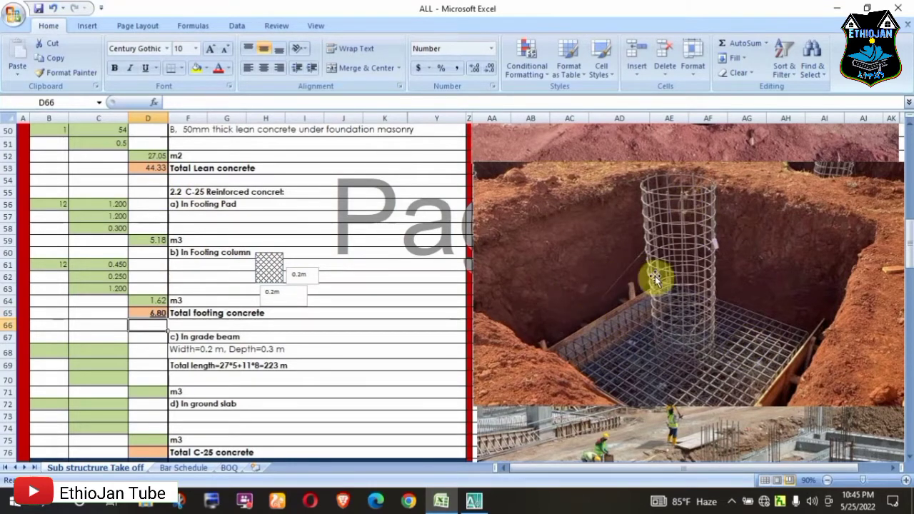
{"action": "left_click_drag", "start_coordinate": [910, 242], "coordinate": [910, 258]}
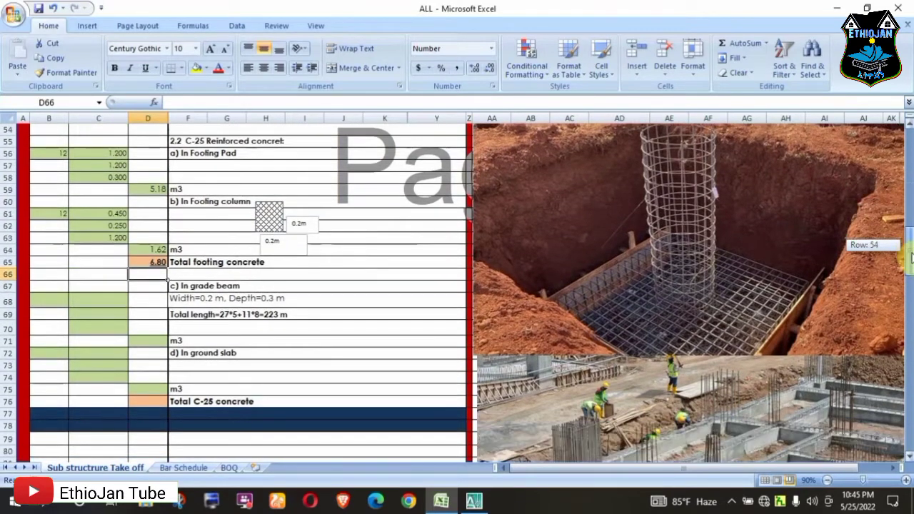
Move the lower construction photo over the top one, review the C-25 rows, then switch to AutoCAD
{"action": "left_click_drag", "start_coordinate": [824, 367], "coordinate": [757, 178]}
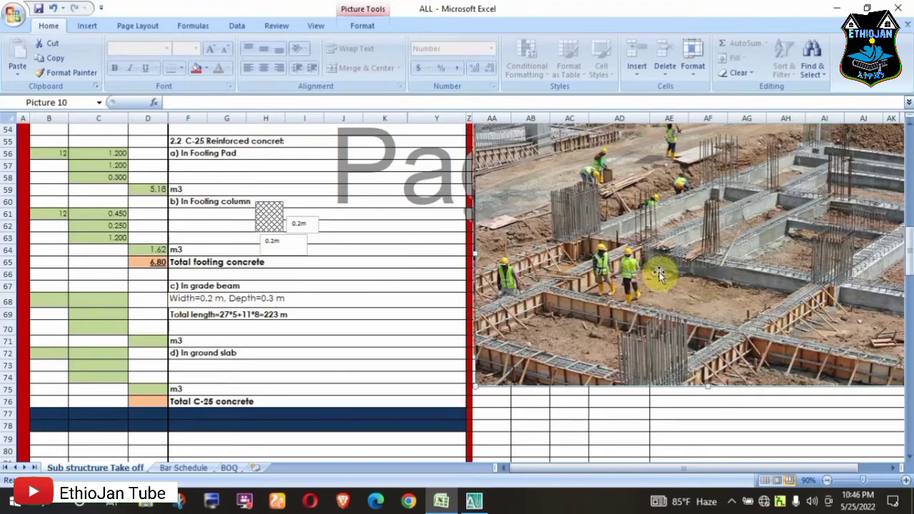
{"action": "left_click_drag", "start_coordinate": [911, 245], "coordinate": [909, 176]}
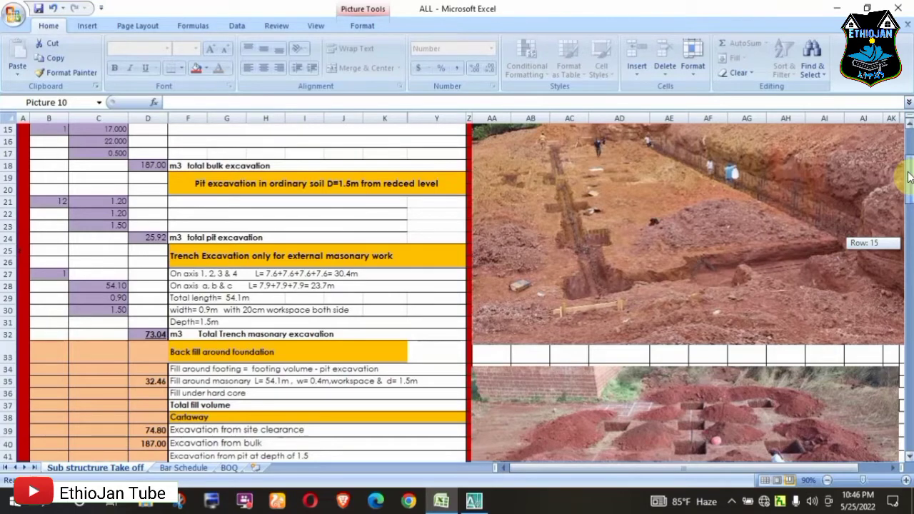
{"action": "left_click_drag", "start_coordinate": [909, 178], "coordinate": [909, 250]}
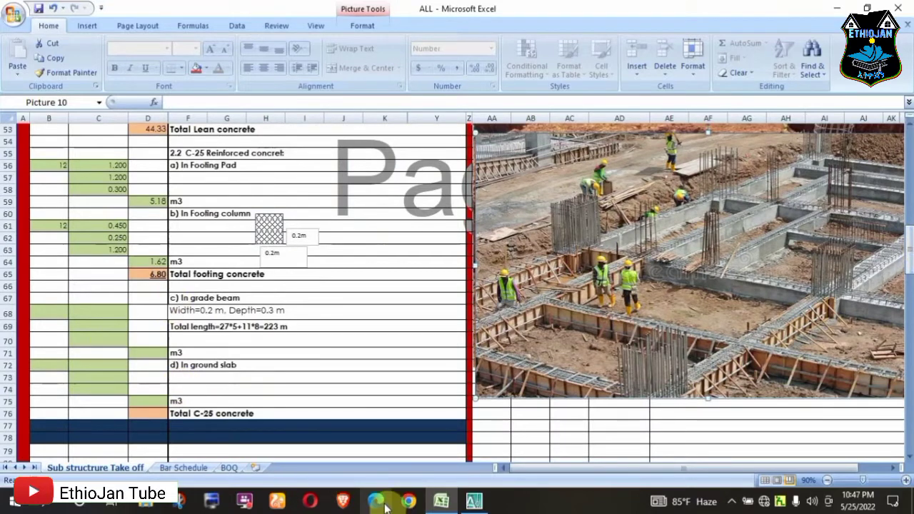
{"action": "left_click", "coordinate": [474, 501]}
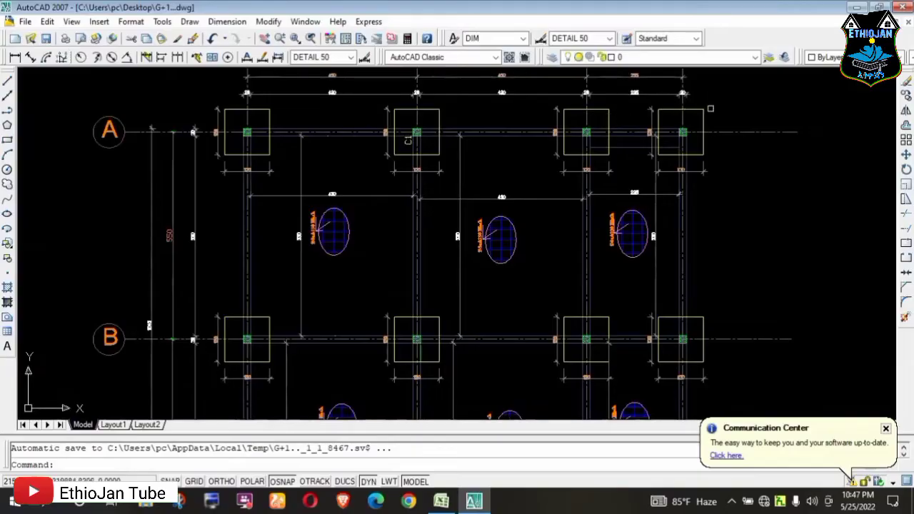
Zoom in and out over the grid 1–4, A–C foundation plan to read the 455 beam dimensions
{"action": "scroll", "coordinate": [302, 167], "scroll_direction": "up", "scroll_amount": 1}
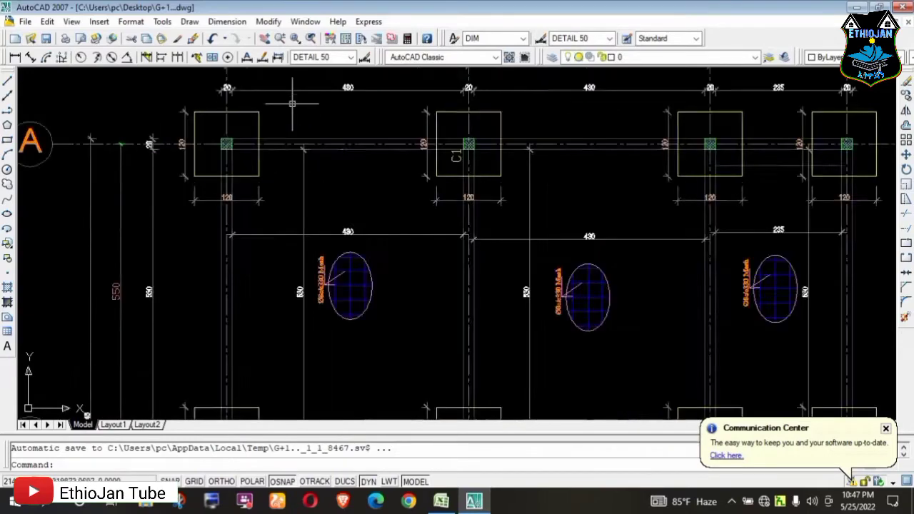
{"action": "scroll", "coordinate": [278, 178], "scroll_direction": "up", "scroll_amount": 1}
{"action": "scroll", "coordinate": [245, 244], "scroll_direction": "down", "scroll_amount": 3}
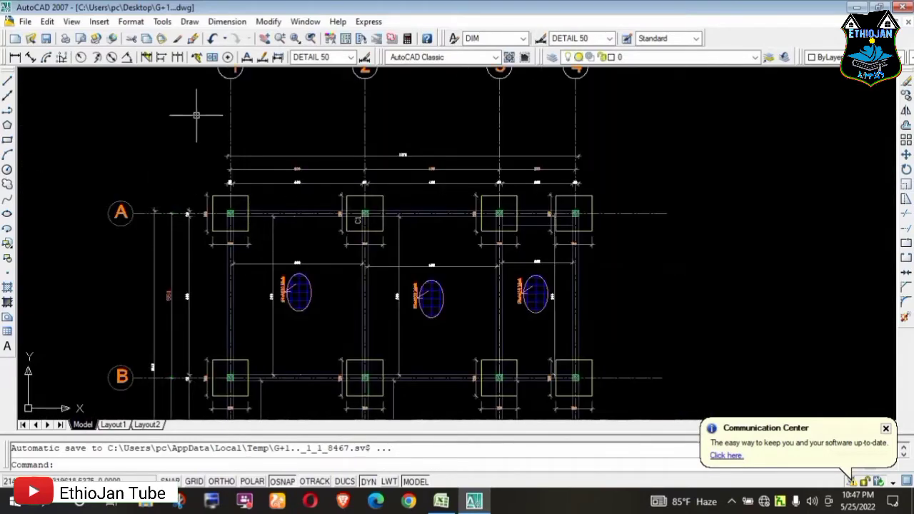
{"action": "scroll", "coordinate": [198, 118], "scroll_direction": "up", "scroll_amount": 1}
{"action": "scroll", "coordinate": [246, 157], "scroll_direction": "down", "scroll_amount": 3}
{"action": "scroll", "coordinate": [310, 284], "scroll_direction": "up", "scroll_amount": 3}
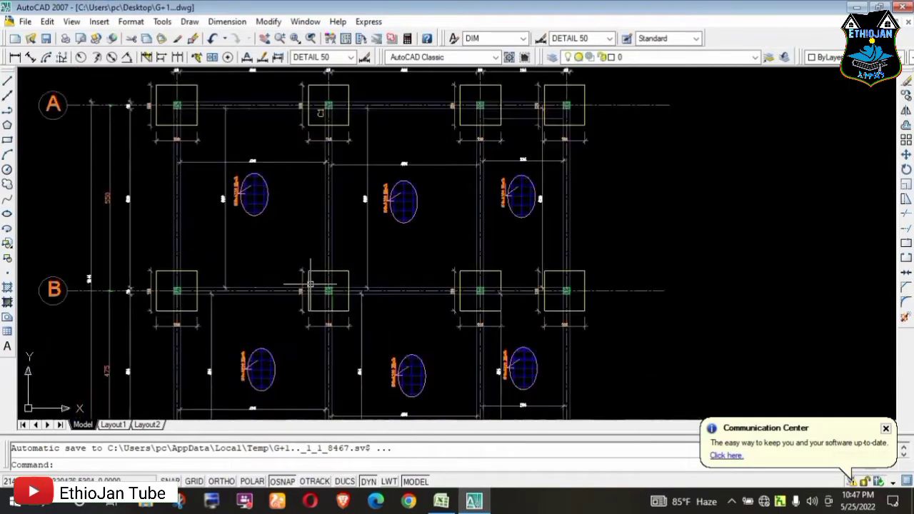
{"action": "scroll", "coordinate": [199, 303], "scroll_direction": "down", "scroll_amount": 2}
{"action": "scroll", "coordinate": [278, 133], "scroll_direction": "up", "scroll_amount": 2}
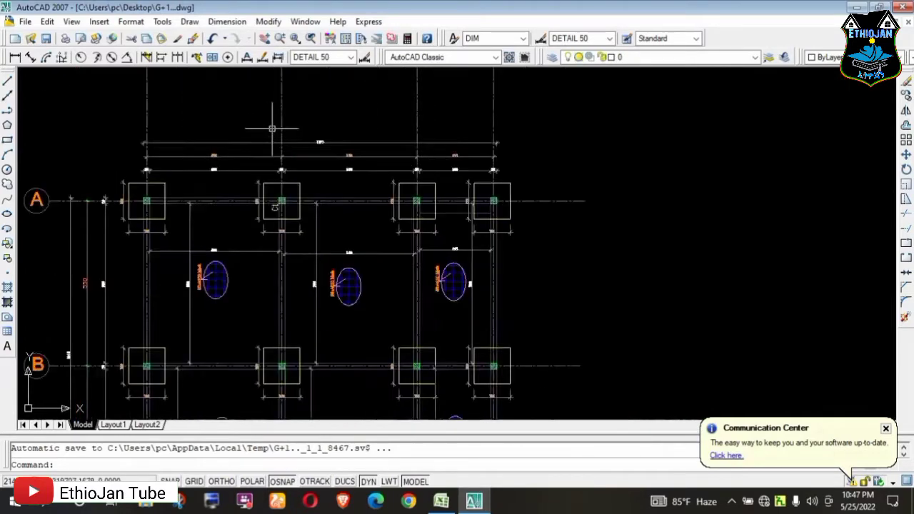
{"action": "scroll", "coordinate": [274, 127], "scroll_direction": "up", "scroll_amount": 2}
{"action": "scroll", "coordinate": [324, 146], "scroll_direction": "up", "scroll_amount": 6}
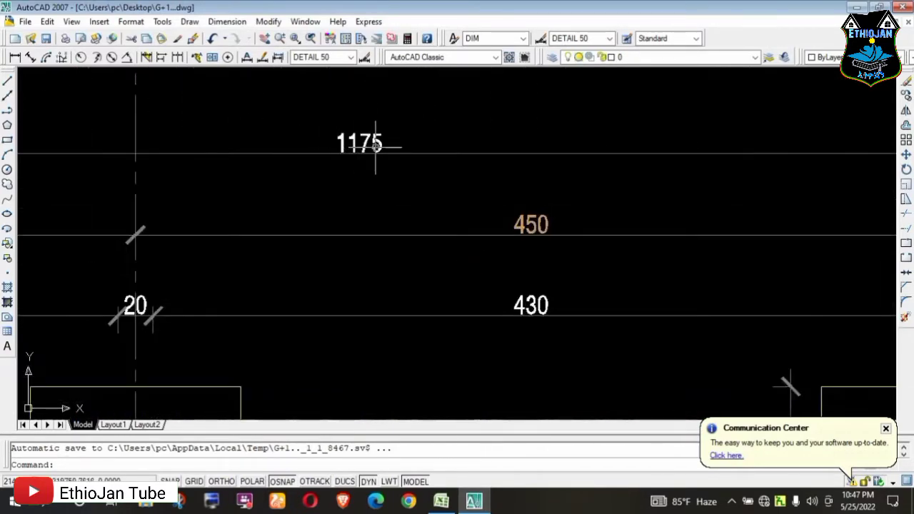
{"action": "scroll", "coordinate": [354, 139], "scroll_direction": "down", "scroll_amount": 5}
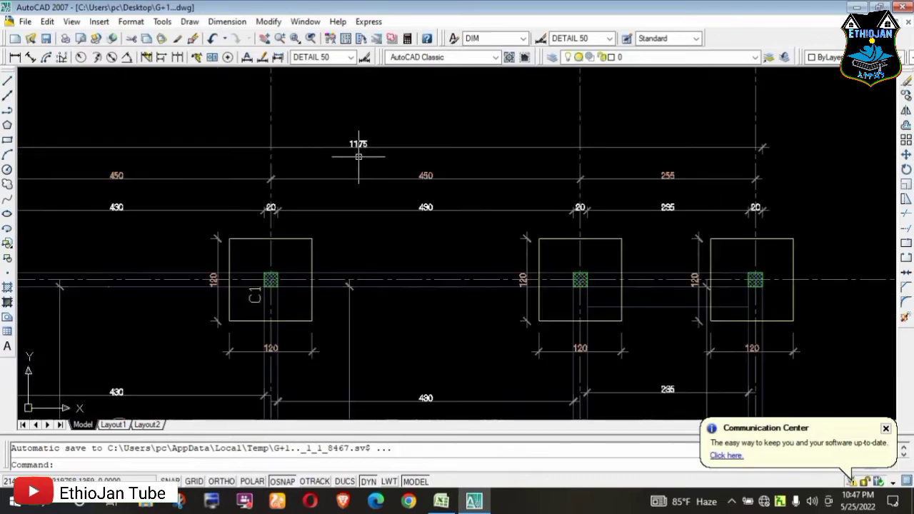
{"action": "scroll", "coordinate": [357, 143], "scroll_direction": "down", "scroll_amount": 2}
{"action": "scroll", "coordinate": [362, 138], "scroll_direction": "down", "scroll_amount": 3}
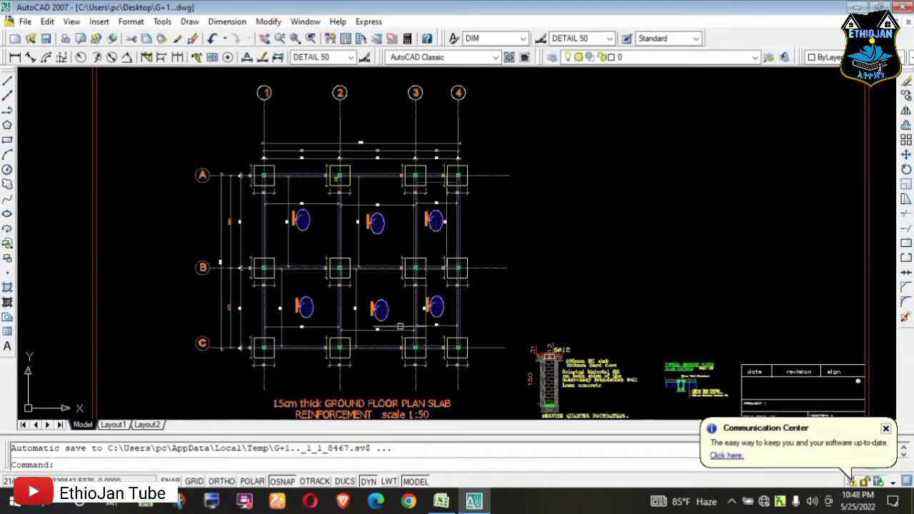
{"action": "scroll", "coordinate": [380, 176], "scroll_direction": "up", "scroll_amount": 2}
{"action": "scroll", "coordinate": [322, 140], "scroll_direction": "down", "scroll_amount": 1}
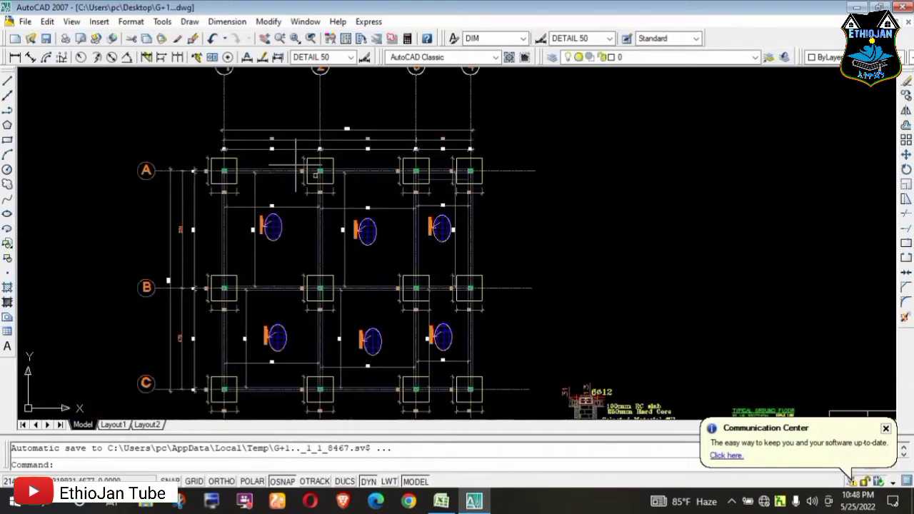
{"action": "scroll", "coordinate": [229, 315], "scroll_direction": "up", "scroll_amount": 3}
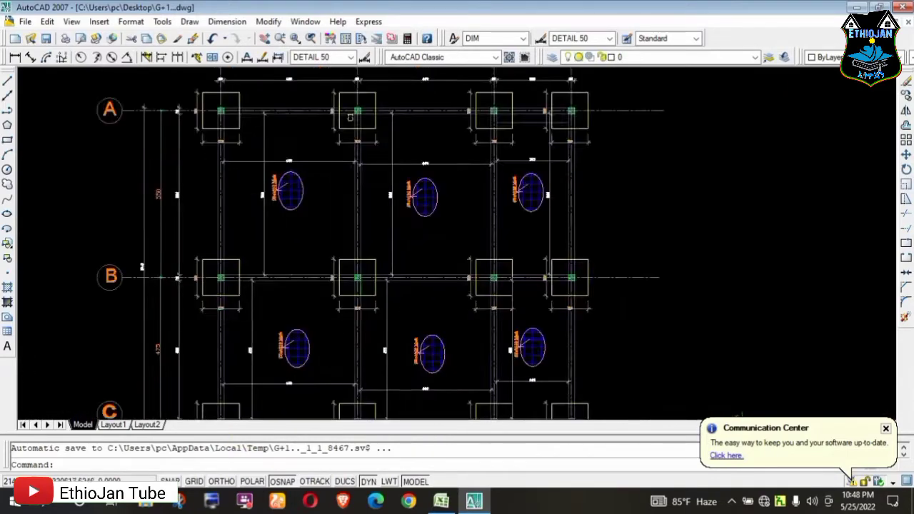
{"action": "scroll", "coordinate": [97, 242], "scroll_direction": "up", "scroll_amount": 3}
{"action": "scroll", "coordinate": [97, 242], "scroll_direction": "down", "scroll_amount": 2}
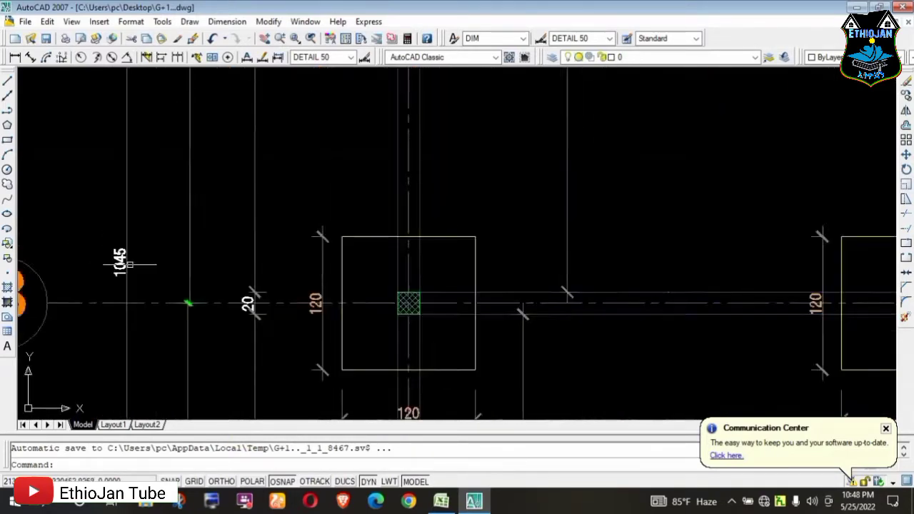
{"action": "scroll", "coordinate": [220, 272], "scroll_direction": "down", "scroll_amount": 2}
{"action": "scroll", "coordinate": [223, 273], "scroll_direction": "down", "scroll_amount": 2}
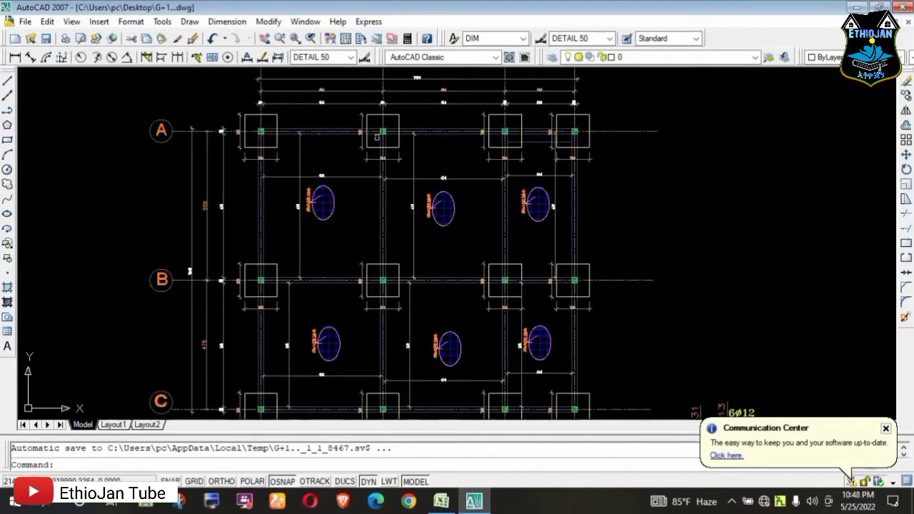
{"action": "scroll", "coordinate": [257, 137], "scroll_direction": "up", "scroll_amount": 2}
{"action": "scroll", "coordinate": [251, 140], "scroll_direction": "up", "scroll_amount": 2}
{"action": "scroll", "coordinate": [251, 140], "scroll_direction": "up", "scroll_amount": 1}
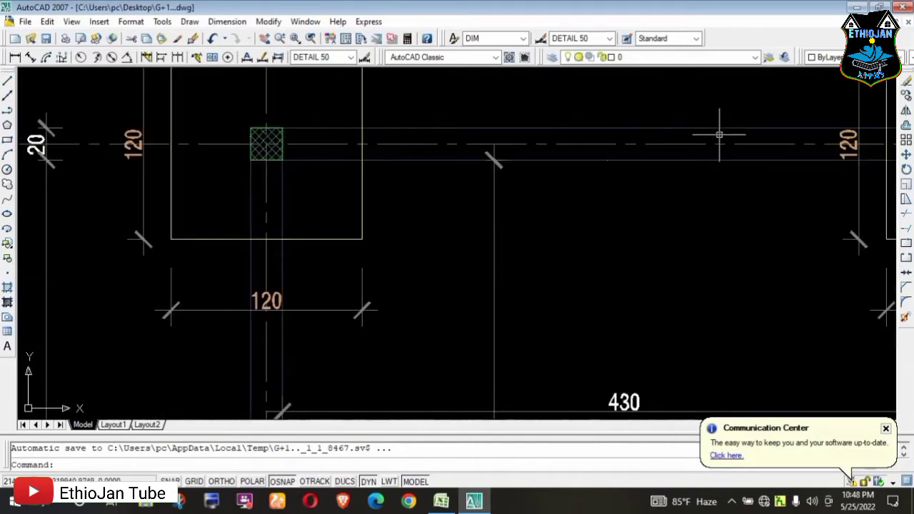
{"action": "scroll", "coordinate": [251, 140], "scroll_direction": "up", "scroll_amount": 3}
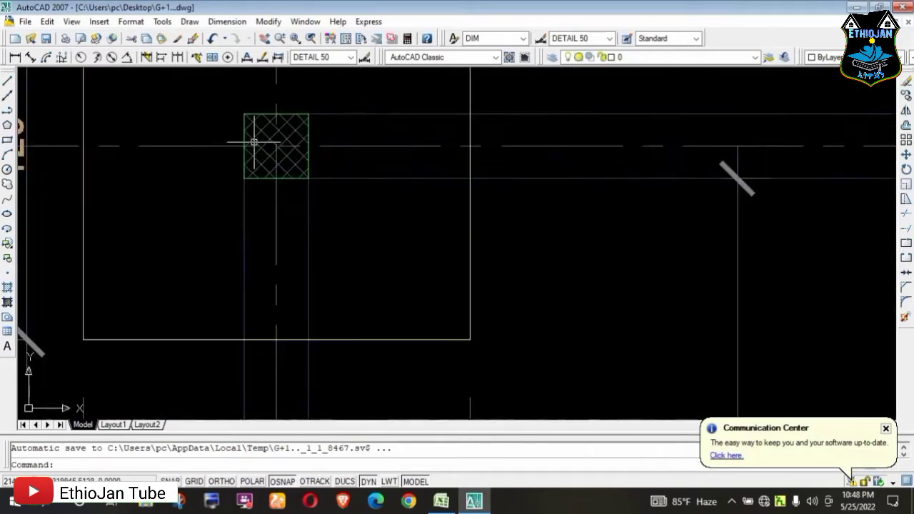
{"action": "scroll", "coordinate": [254, 143], "scroll_direction": "down", "scroll_amount": 2}
{"action": "scroll", "coordinate": [267, 145], "scroll_direction": "down", "scroll_amount": 2}
{"action": "scroll", "coordinate": [268, 145], "scroll_direction": "down", "scroll_amount": 2}
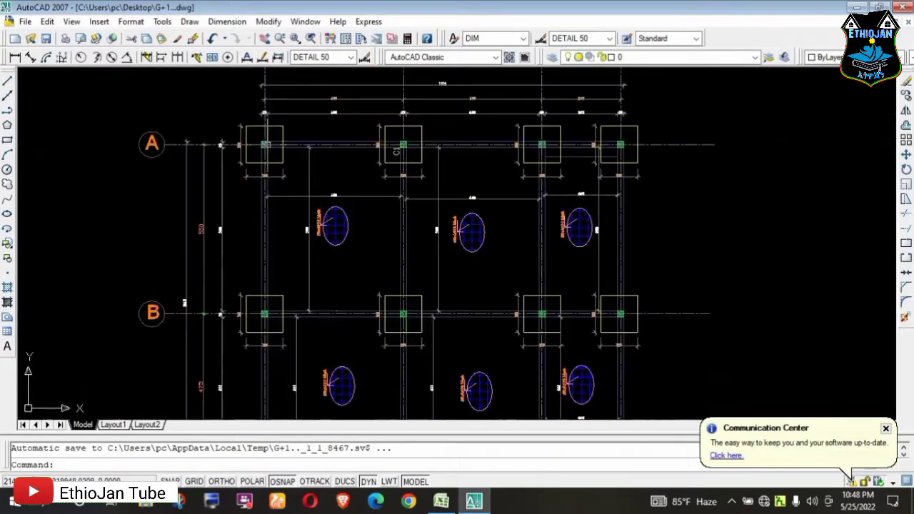
{"action": "scroll", "coordinate": [265, 145], "scroll_direction": "down", "scroll_amount": 1}
{"action": "scroll", "coordinate": [272, 224], "scroll_direction": "up", "scroll_amount": 1}
{"action": "scroll", "coordinate": [261, 235], "scroll_direction": "up", "scroll_amount": 3}
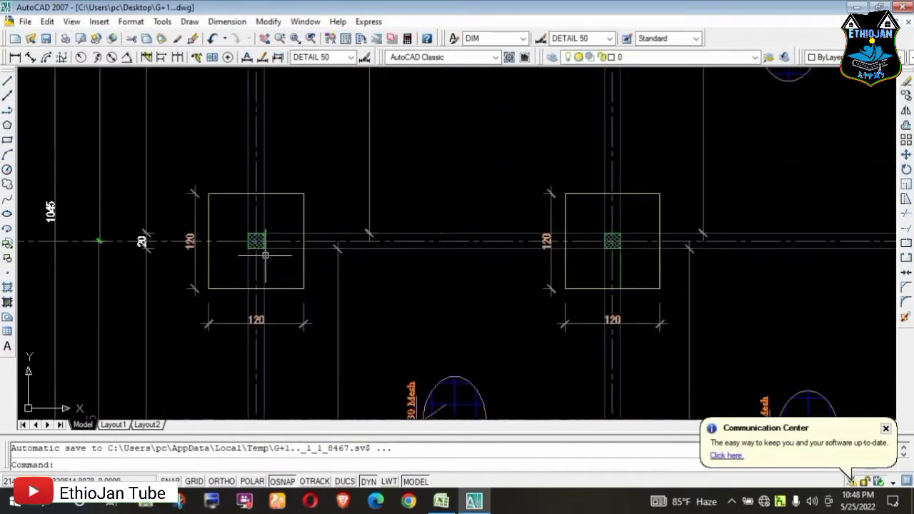
{"action": "scroll", "coordinate": [255, 243], "scroll_direction": "up", "scroll_amount": 2}
{"action": "scroll", "coordinate": [246, 236], "scroll_direction": "up", "scroll_amount": 2}
{"action": "scroll", "coordinate": [247, 240], "scroll_direction": "down", "scroll_amount": 2}
{"action": "scroll", "coordinate": [247, 236], "scroll_direction": "down", "scroll_amount": 3}
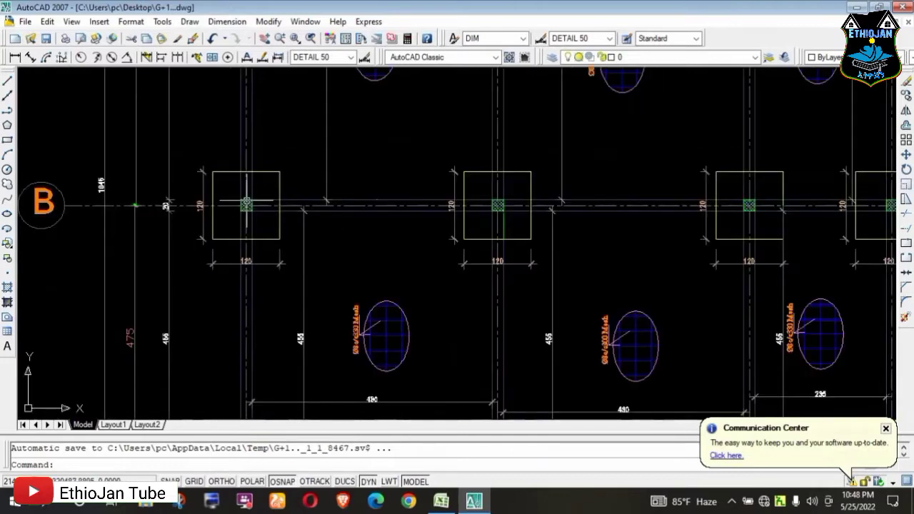
{"action": "scroll", "coordinate": [247, 232], "scroll_direction": "down", "scroll_amount": 2}
{"action": "scroll", "coordinate": [250, 228], "scroll_direction": "down", "scroll_amount": 1}
{"action": "scroll", "coordinate": [251, 314], "scroll_direction": "up", "scroll_amount": 4}
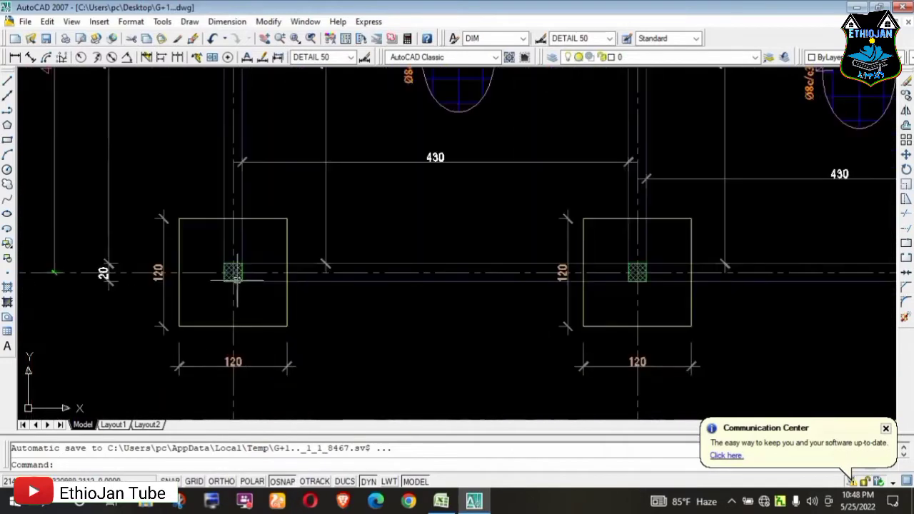
{"action": "scroll", "coordinate": [236, 279], "scroll_direction": "up", "scroll_amount": 1}
{"action": "scroll", "coordinate": [236, 280], "scroll_direction": "up", "scroll_amount": 2}
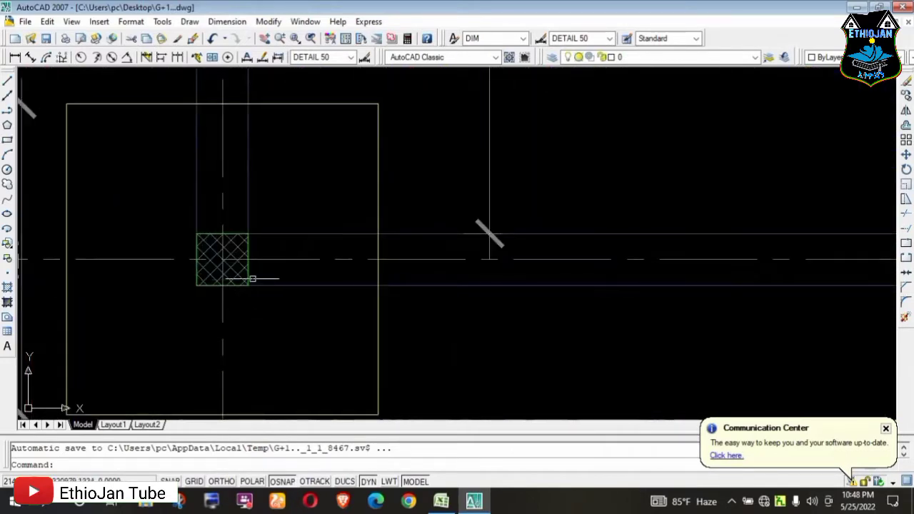
{"action": "scroll", "coordinate": [240, 278], "scroll_direction": "up", "scroll_amount": 1}
{"action": "scroll", "coordinate": [208, 304], "scroll_direction": "up", "scroll_amount": 2}
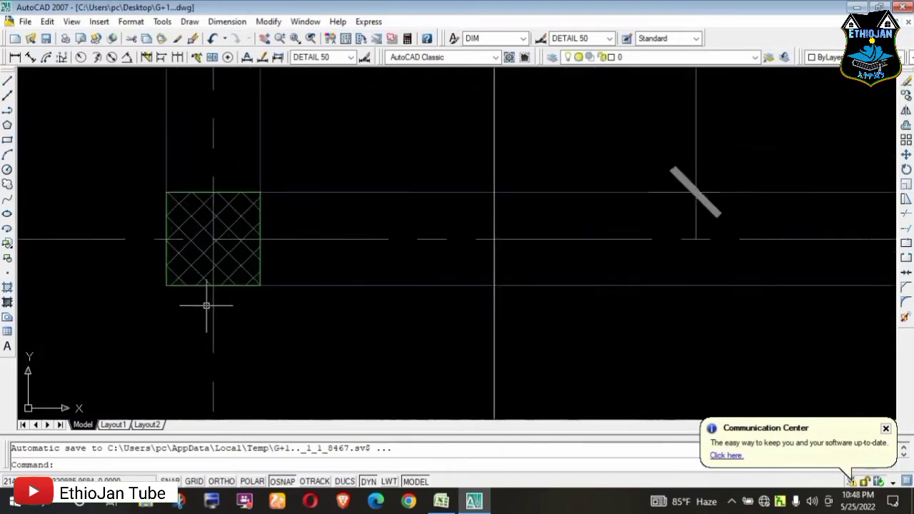
{"action": "scroll", "coordinate": [206, 305], "scroll_direction": "down", "scroll_amount": 5}
{"action": "scroll", "coordinate": [200, 307], "scroll_direction": "down", "scroll_amount": 5}
{"action": "scroll", "coordinate": [199, 304], "scroll_direction": "down", "scroll_amount": 4}
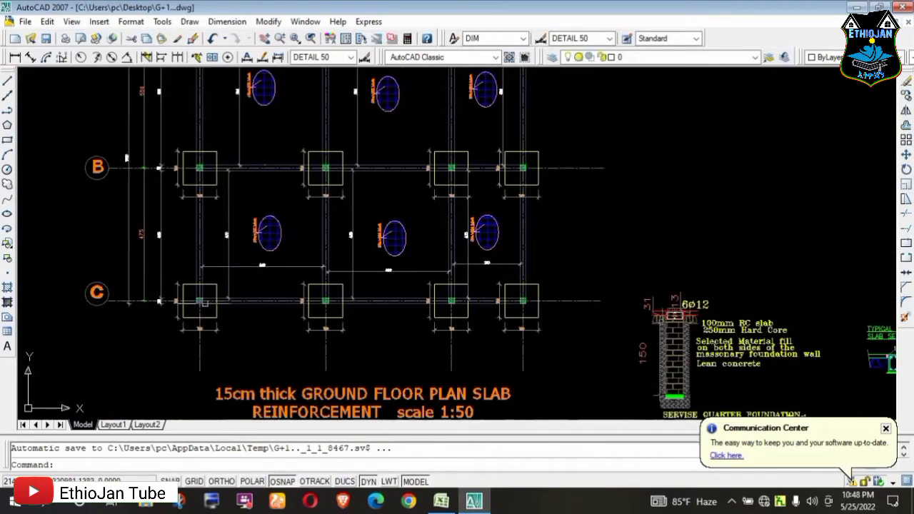
{"action": "scroll", "coordinate": [356, 335], "scroll_direction": "down", "scroll_amount": 5}
{"action": "scroll", "coordinate": [345, 327], "scroll_direction": "up", "scroll_amount": 3}
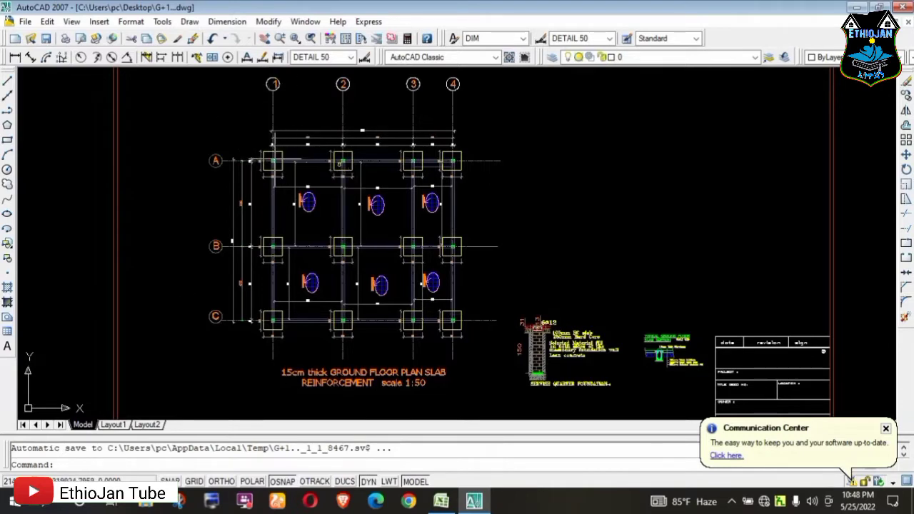
{"action": "scroll", "coordinate": [272, 162], "scroll_direction": "up", "scroll_amount": 2}
{"action": "scroll", "coordinate": [272, 160], "scroll_direction": "up", "scroll_amount": 3}
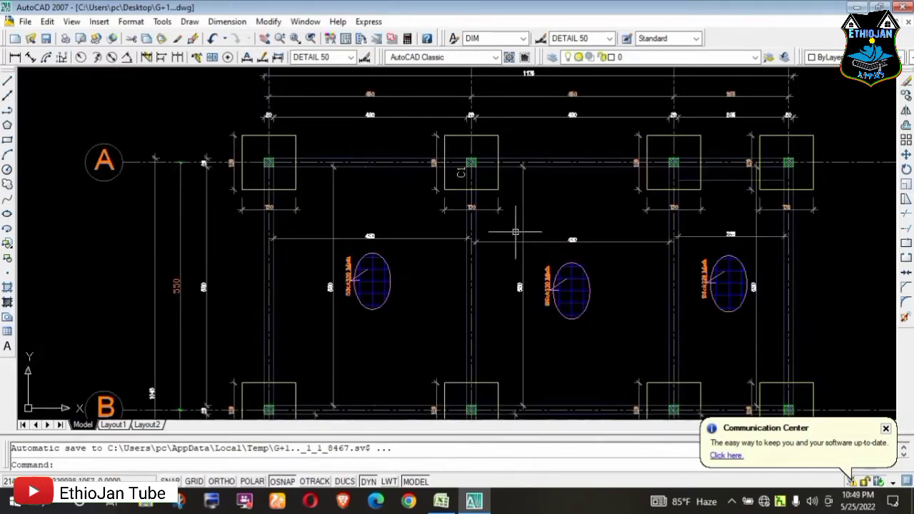
{"action": "scroll", "coordinate": [248, 239], "scroll_direction": "up", "scroll_amount": 2}
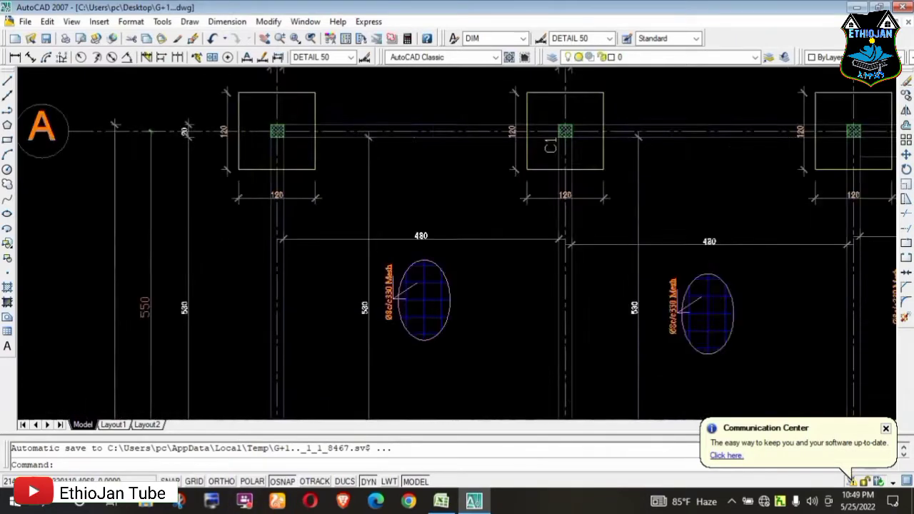
{"action": "scroll", "coordinate": [248, 239], "scroll_direction": "up", "scroll_amount": 2}
{"action": "scroll", "coordinate": [262, 227], "scroll_direction": "down", "scroll_amount": 5}
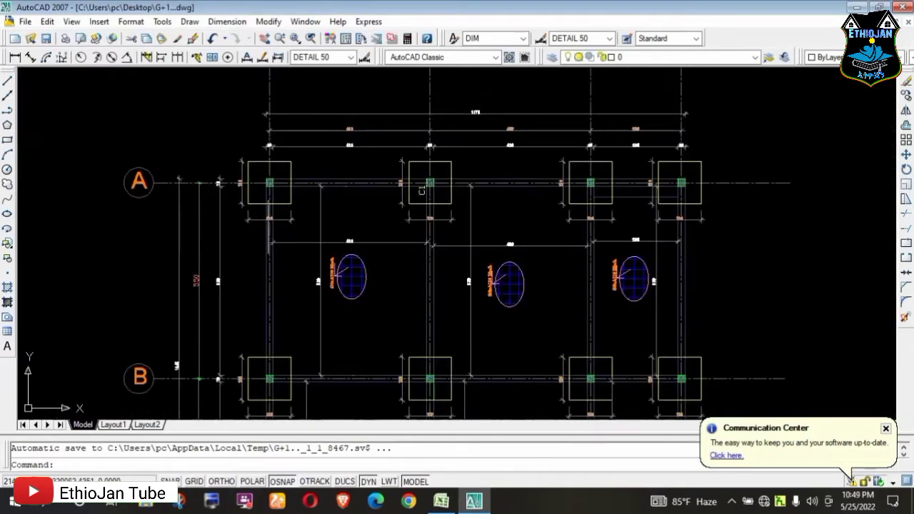
{"action": "scroll", "coordinate": [272, 185], "scroll_direction": "down", "scroll_amount": 4}
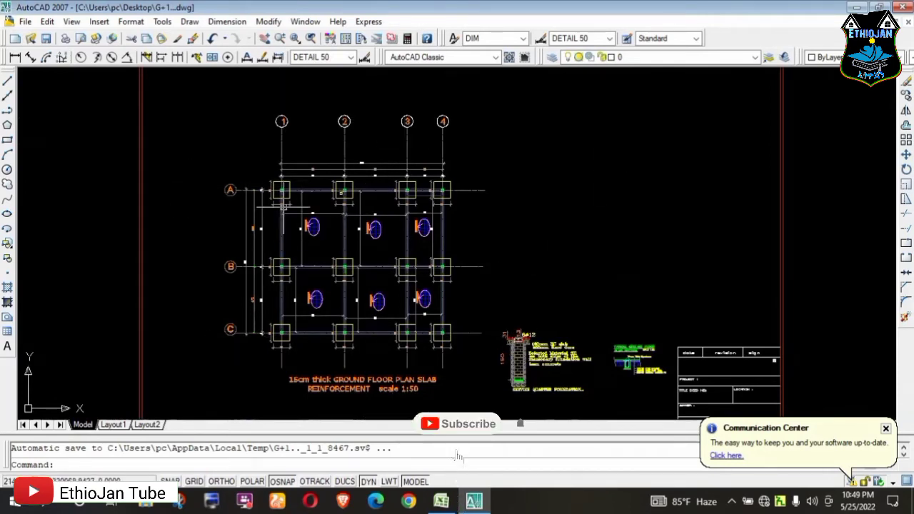
{"action": "scroll", "coordinate": [279, 202], "scroll_direction": "up", "scroll_amount": 2}
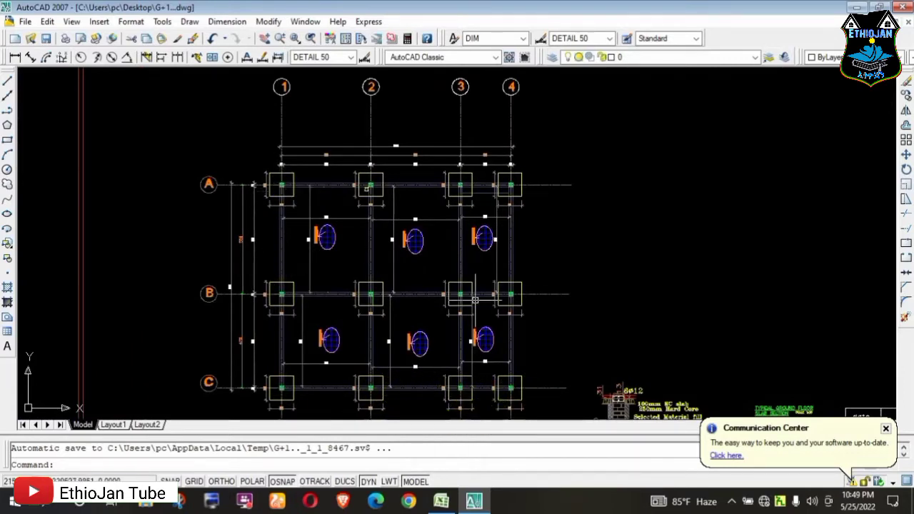
{"action": "scroll", "coordinate": [267, 299], "scroll_direction": "up", "scroll_amount": 3}
{"action": "scroll", "coordinate": [267, 298], "scroll_direction": "down", "scroll_amount": 2}
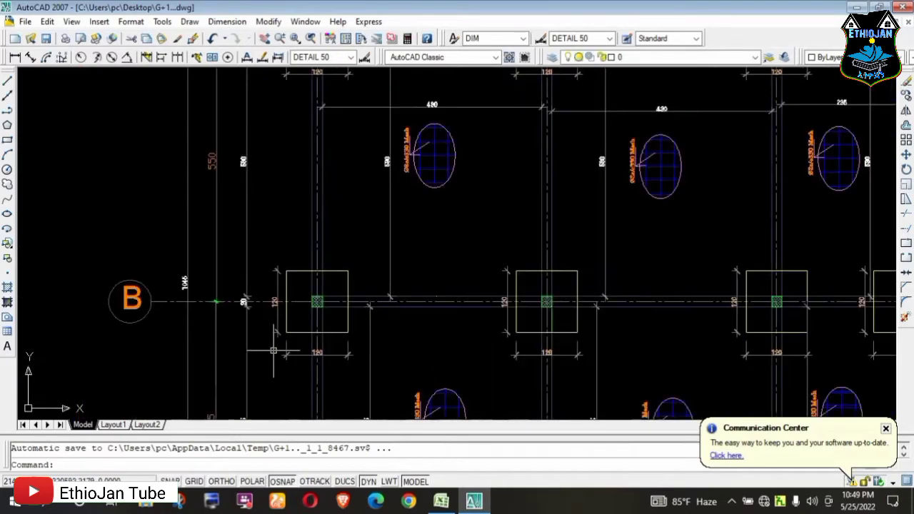
{"action": "scroll", "coordinate": [257, 271], "scroll_direction": "down", "scroll_amount": 2}
{"action": "scroll", "coordinate": [248, 238], "scroll_direction": "up", "scroll_amount": 5}
{"action": "scroll", "coordinate": [276, 197], "scroll_direction": "down", "scroll_amount": 3}
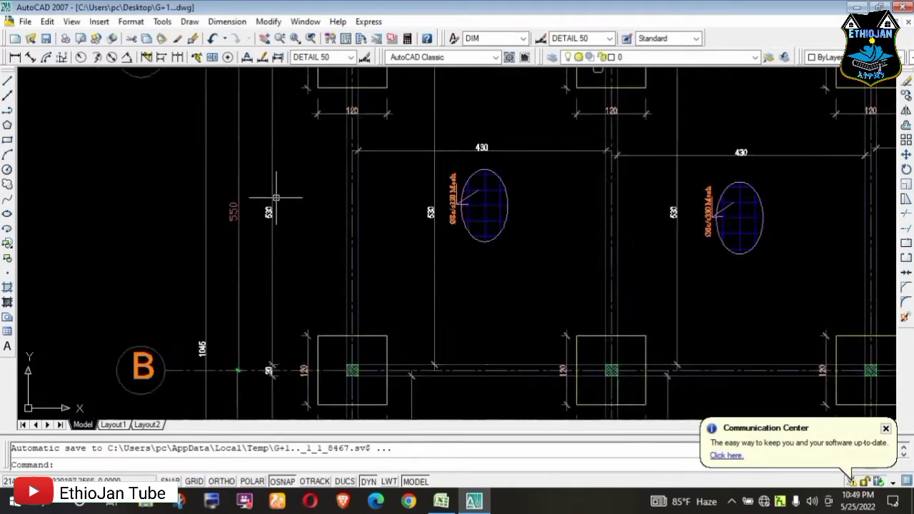
{"action": "scroll", "coordinate": [280, 157], "scroll_direction": "down", "scroll_amount": 2}
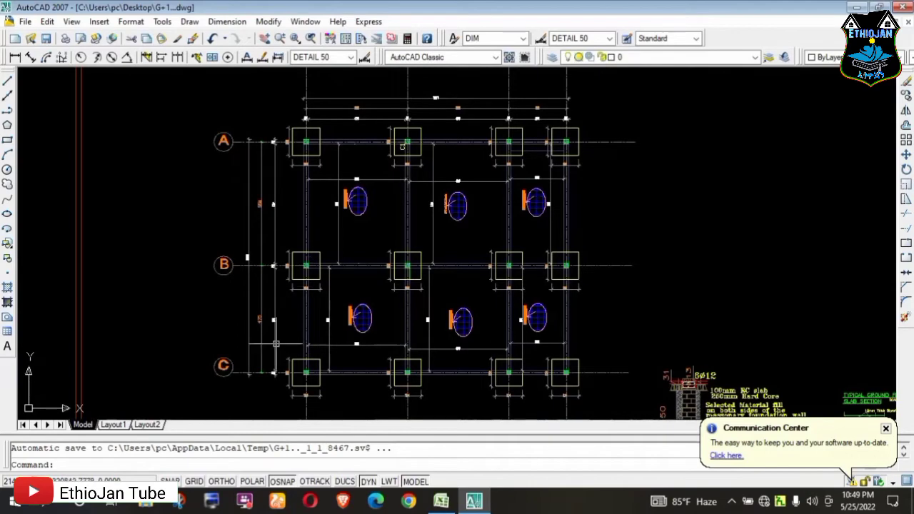
{"action": "scroll", "coordinate": [276, 341], "scroll_direction": "up", "scroll_amount": 2}
{"action": "scroll", "coordinate": [276, 333], "scroll_direction": "up", "scroll_amount": 2}
{"action": "scroll", "coordinate": [271, 307], "scroll_direction": "up", "scroll_amount": 2}
{"action": "scroll", "coordinate": [267, 286], "scroll_direction": "up", "scroll_amount": 2}
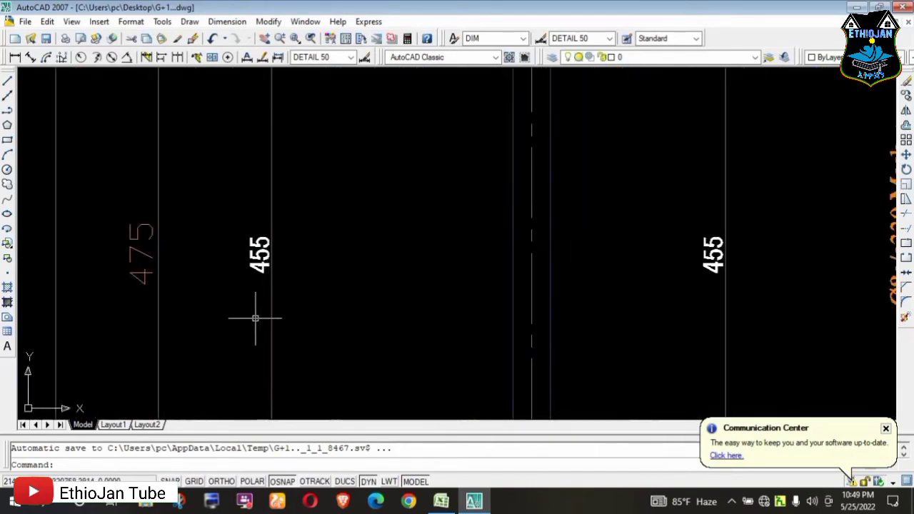
{"action": "scroll", "coordinate": [254, 324], "scroll_direction": "down", "scroll_amount": 2}
{"action": "scroll", "coordinate": [252, 323], "scroll_direction": "down", "scroll_amount": 3}
{"action": "scroll", "coordinate": [253, 350], "scroll_direction": "down", "scroll_amount": 2}
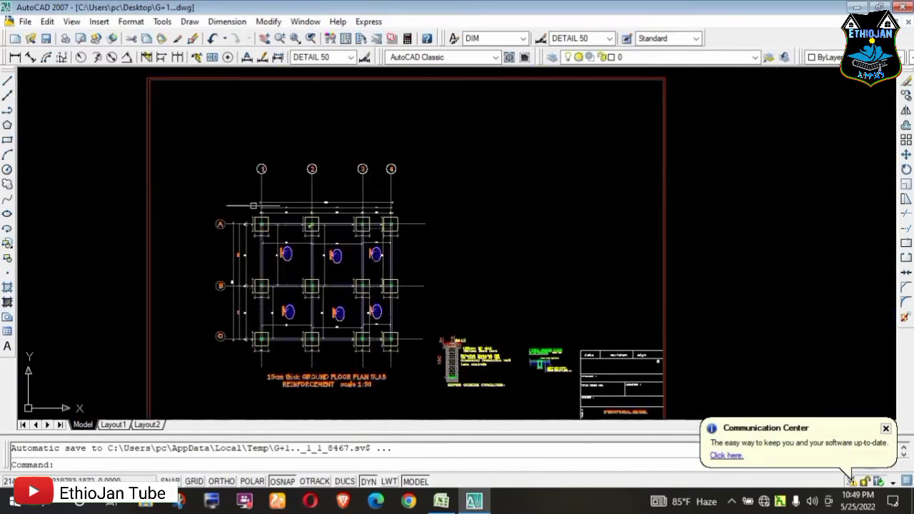
{"action": "scroll", "coordinate": [253, 362], "scroll_direction": "up", "scroll_amount": 1}
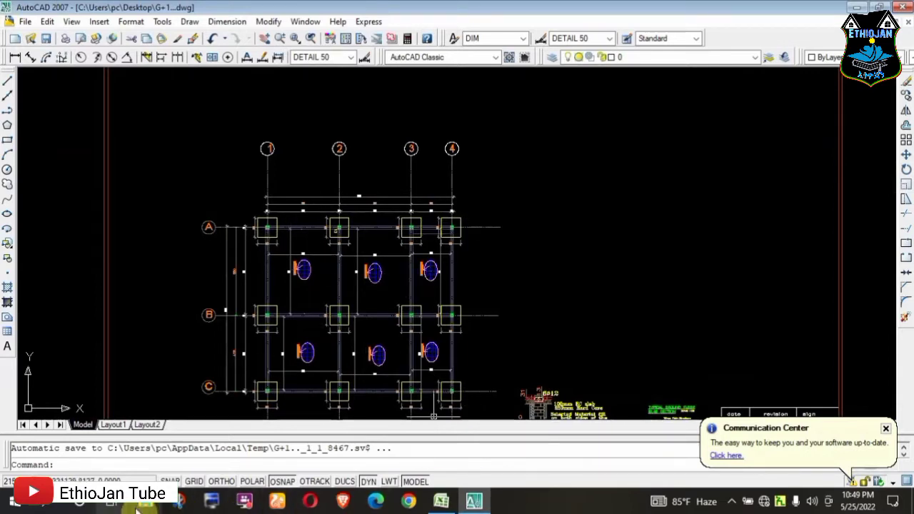
In Calculator, multiply the 9.85 beam length by 4 to get 39.4
{"action": "left_click", "coordinate": [72, 507]}
{"action": "left_click", "coordinate": [474, 343]}
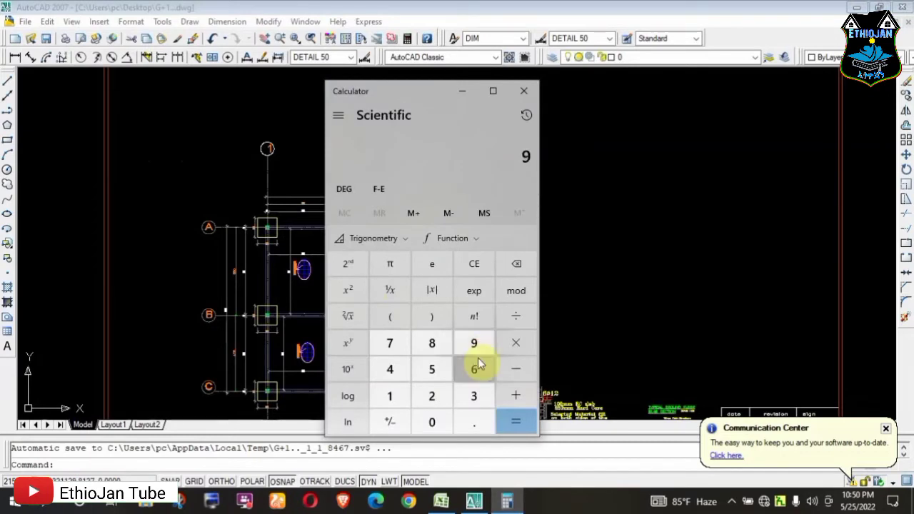
{"action": "left_click", "coordinate": [473, 420]}
{"action": "left_click", "coordinate": [434, 346]}
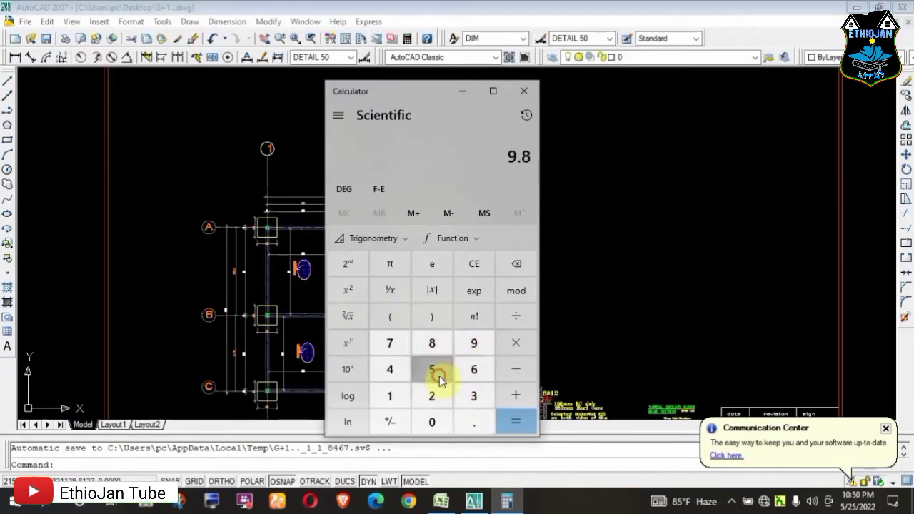
{"action": "left_click", "coordinate": [437, 372]}
{"action": "left_click", "coordinate": [510, 346]}
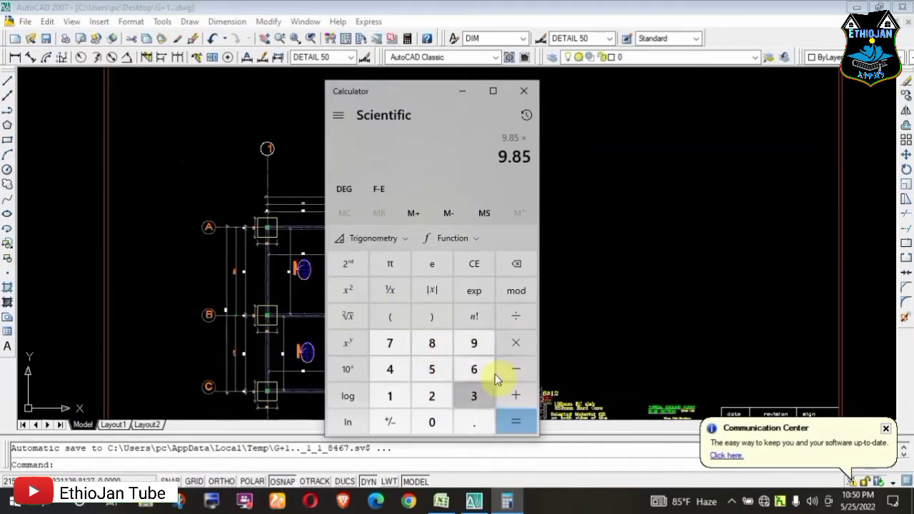
{"action": "left_click", "coordinate": [391, 370]}
{"action": "left_click", "coordinate": [513, 422]}
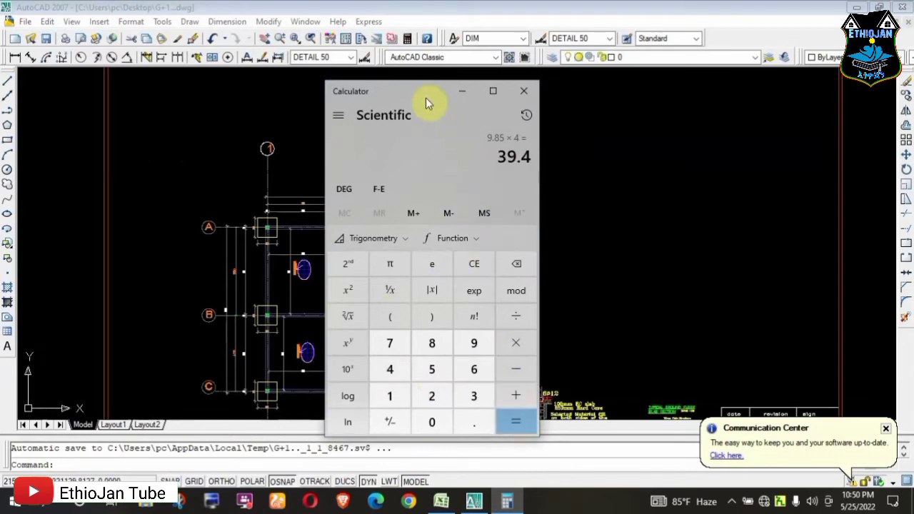
Add 11.75 three times to 39.4 for a total grade beam length of 74.65
{"action": "mouse_move", "coordinate": [427, 93]}
{"action": "left_mouse_down"}
{"action": "mouse_move", "coordinate": [510, 125]}
{"action": "mouse_move", "coordinate": [733, 120]}
{"action": "left_mouse_up"}
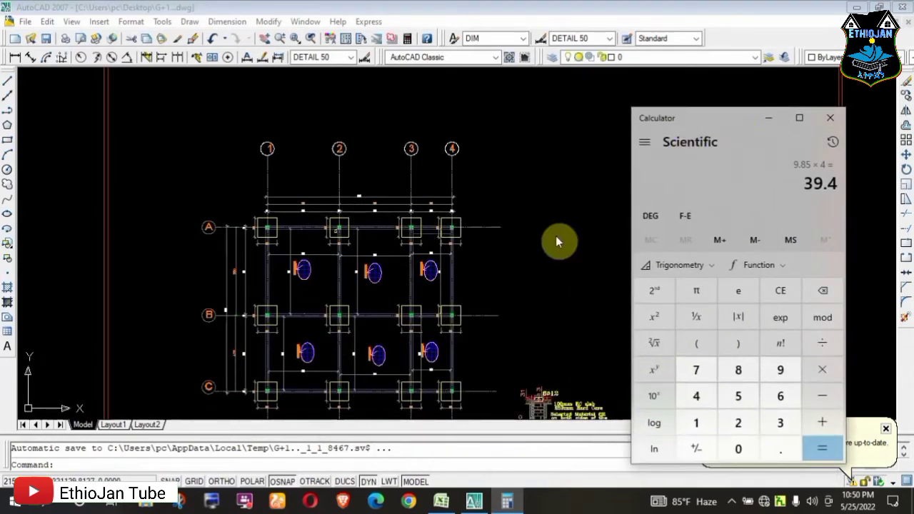
{"action": "scroll", "coordinate": [314, 250], "scroll_direction": "up", "scroll_amount": 2}
{"action": "scroll", "coordinate": [307, 242], "scroll_direction": "up", "scroll_amount": 3}
{"action": "scroll", "coordinate": [292, 229], "scroll_direction": "down", "scroll_amount": 1}
{"action": "scroll", "coordinate": [279, 235], "scroll_direction": "down", "scroll_amount": 2}
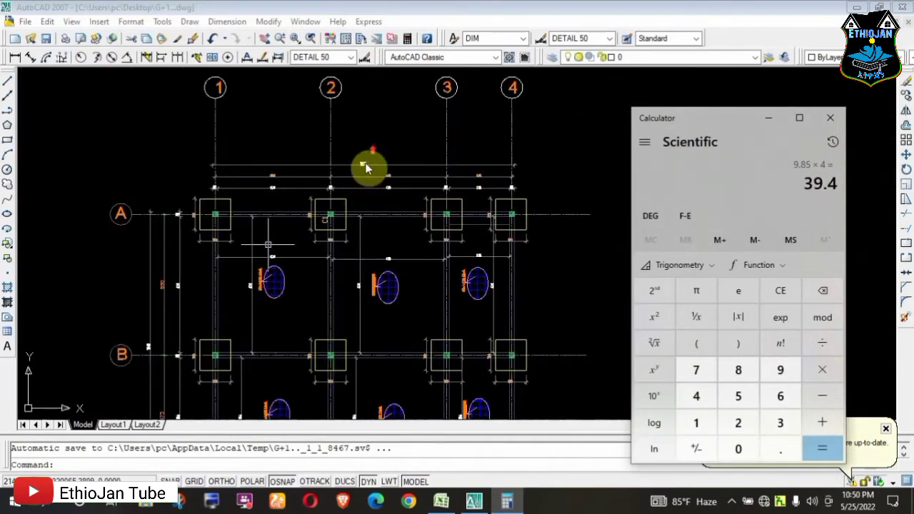
{"action": "scroll", "coordinate": [369, 179], "scroll_direction": "up", "scroll_amount": 4}
{"action": "scroll", "coordinate": [355, 205], "scroll_direction": "up", "scroll_amount": 1}
{"action": "scroll", "coordinate": [365, 195], "scroll_direction": "down", "scroll_amount": 4}
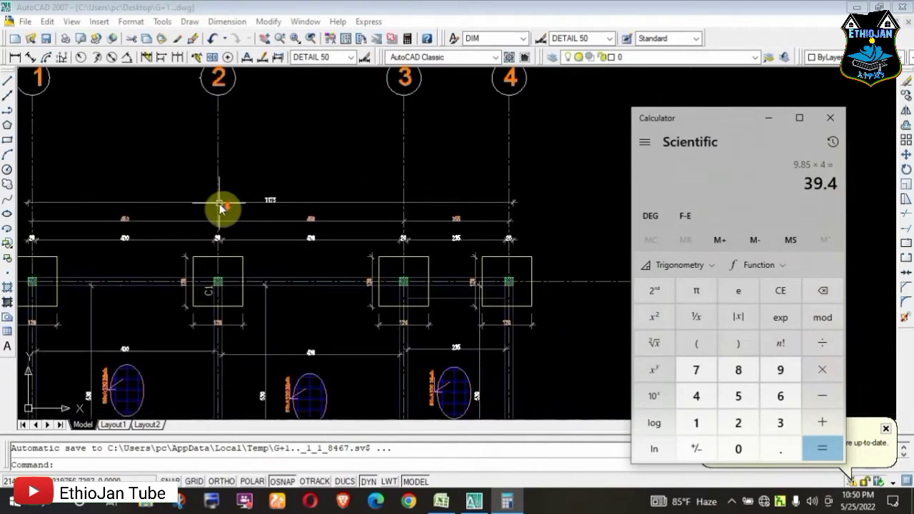
{"action": "scroll", "coordinate": [369, 183], "scroll_direction": "down", "scroll_amount": 2}
{"action": "scroll", "coordinate": [367, 180], "scroll_direction": "down", "scroll_amount": 2}
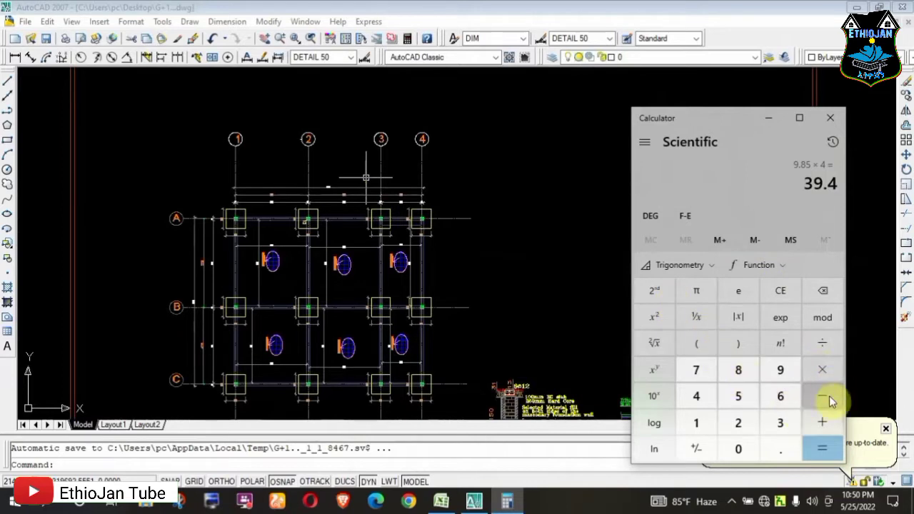
{"action": "left_click", "coordinate": [828, 423]}
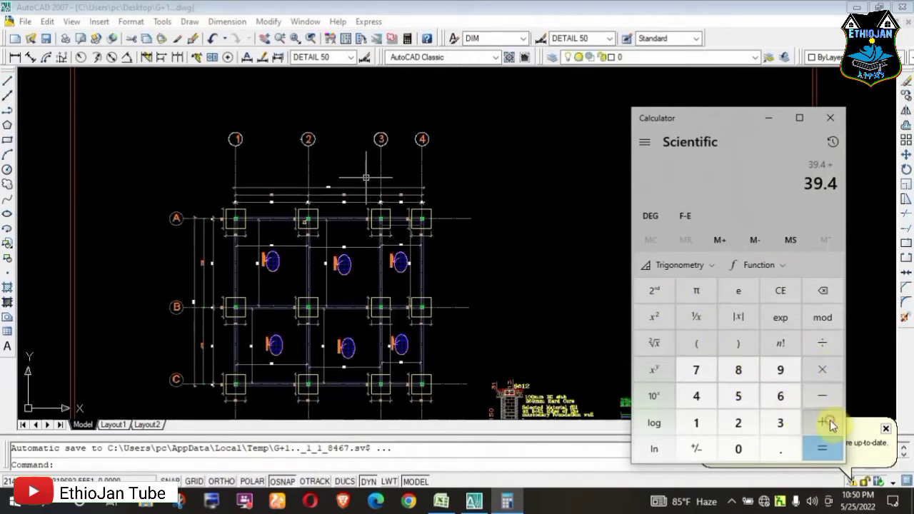
{"action": "left_click", "coordinate": [698, 425]}
{"action": "left_click", "coordinate": [699, 425]}
{"action": "type", "text": "7"}
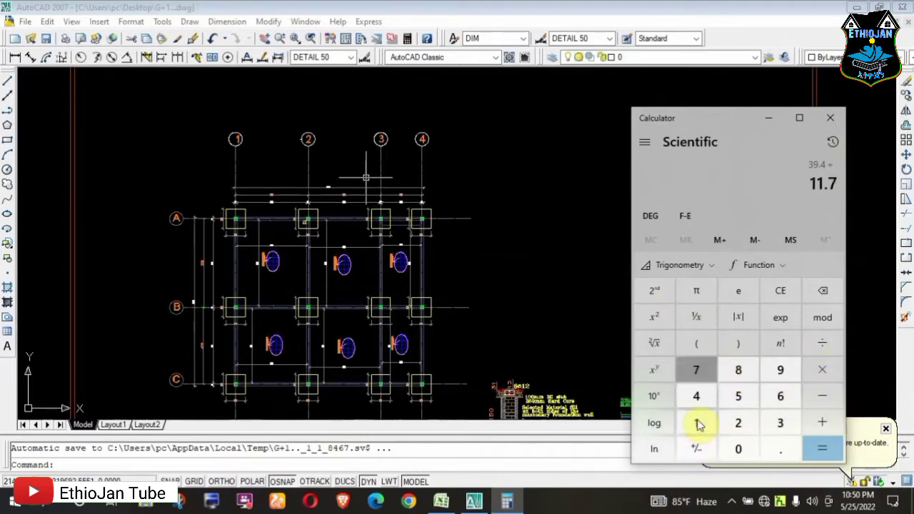
{"action": "type", "text": "5+11.7"}
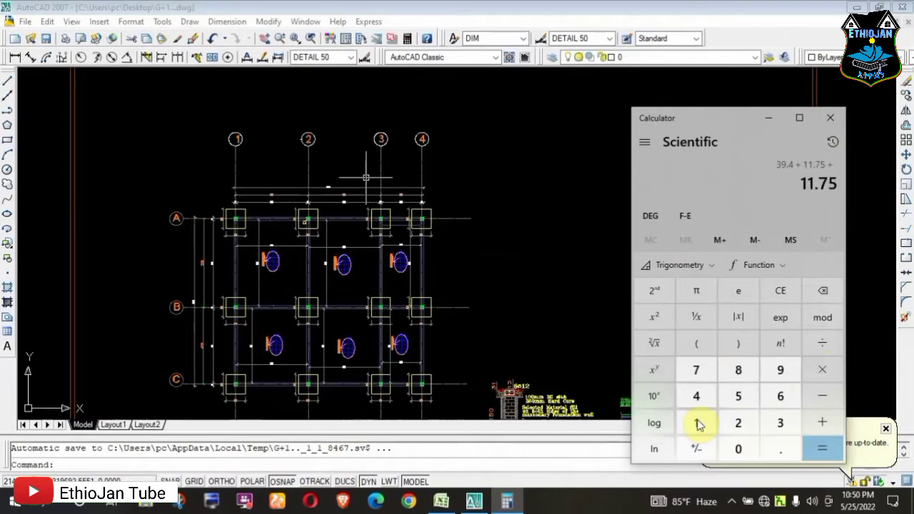
{"action": "type", "text": "+11.7"}
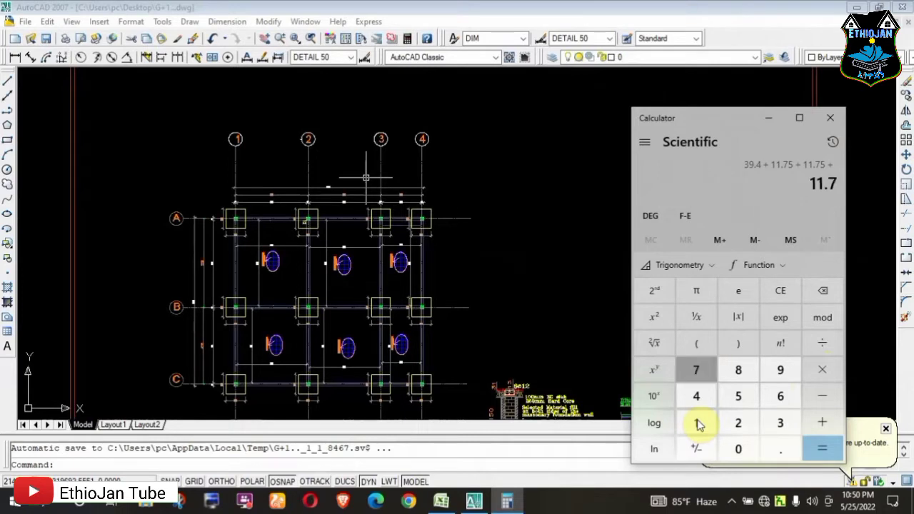
{"action": "type", "text": "5"}
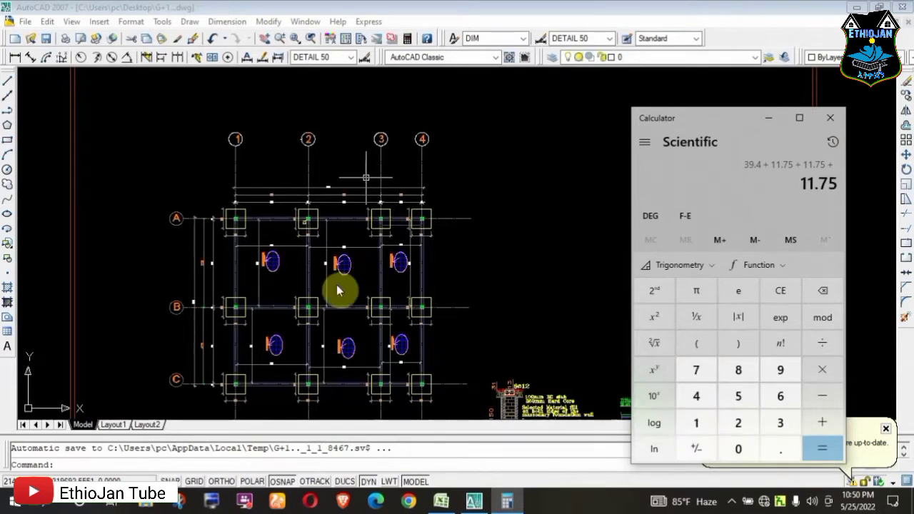
{"action": "left_click", "coordinate": [817, 447]}
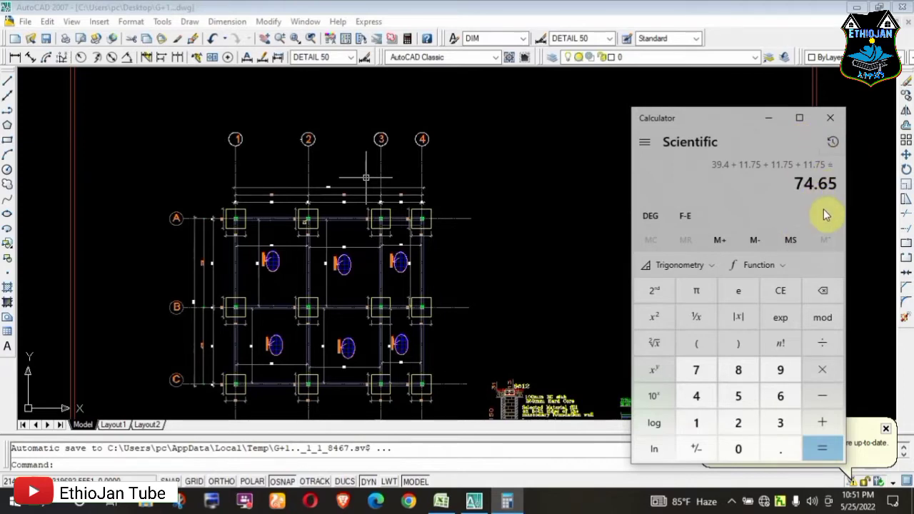
Enter the grade beam length 74.65 in cell C68 of the take-off sheet
{"action": "left_click", "coordinate": [442, 501]}
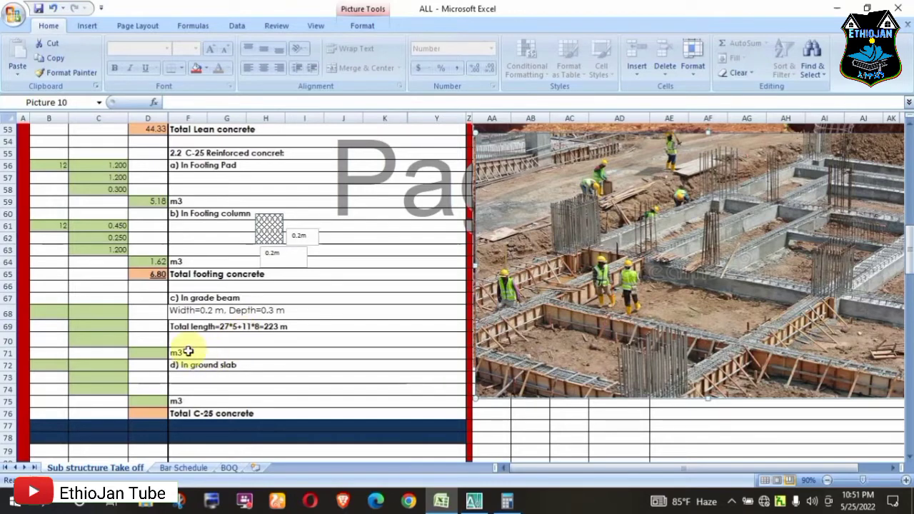
{"action": "left_click", "coordinate": [126, 315]}
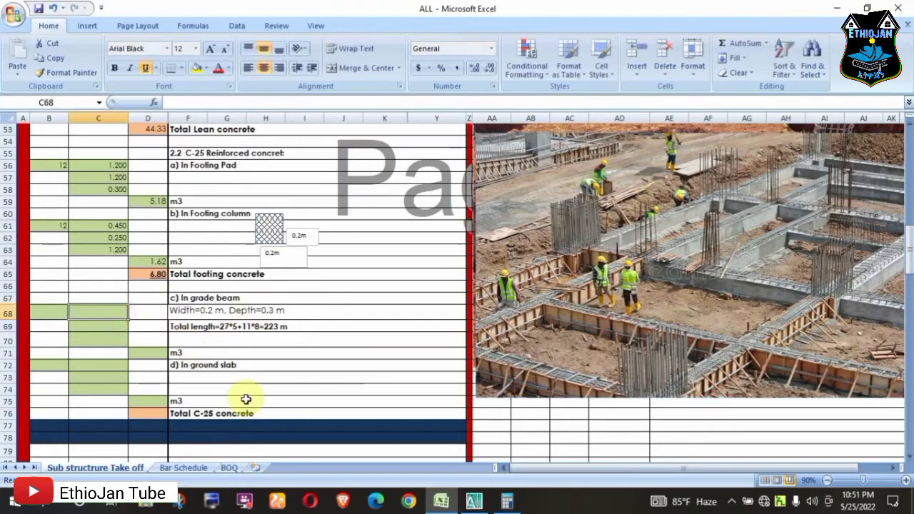
{"action": "type", "text": "74."}
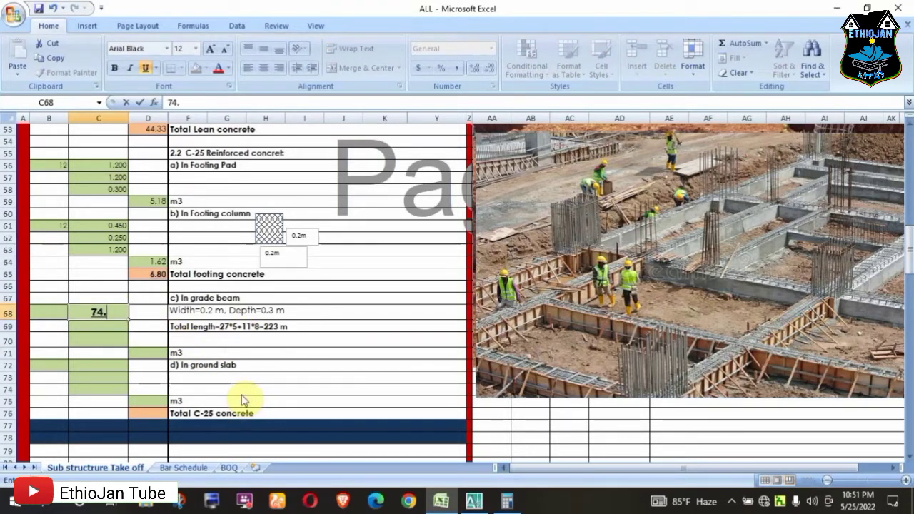
{"action": "left_click", "coordinate": [500, 503]}
{"action": "left_click", "coordinate": [500, 503]}
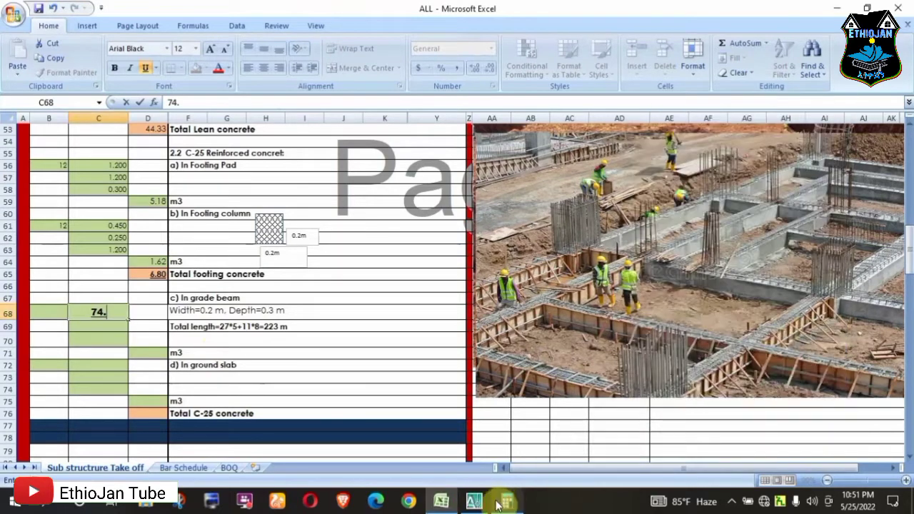
{"action": "type", "text": "65"}
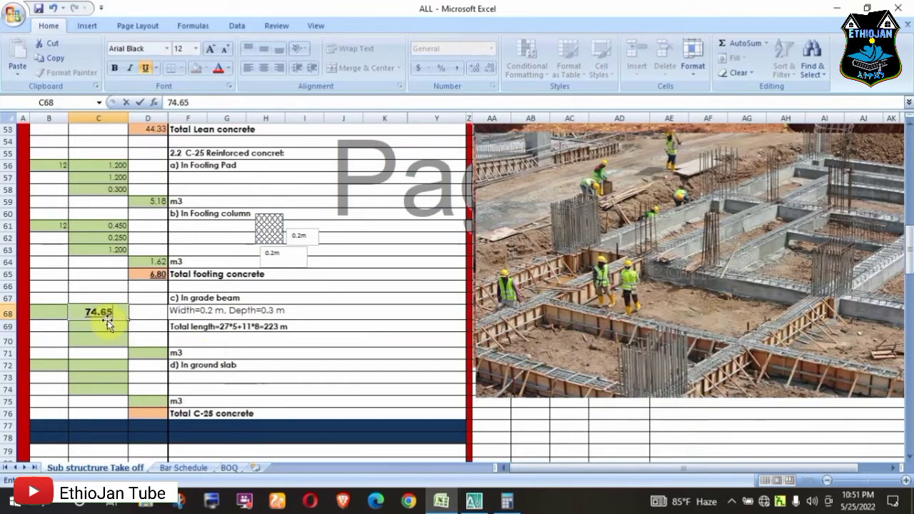
{"action": "key", "text": "Return"}
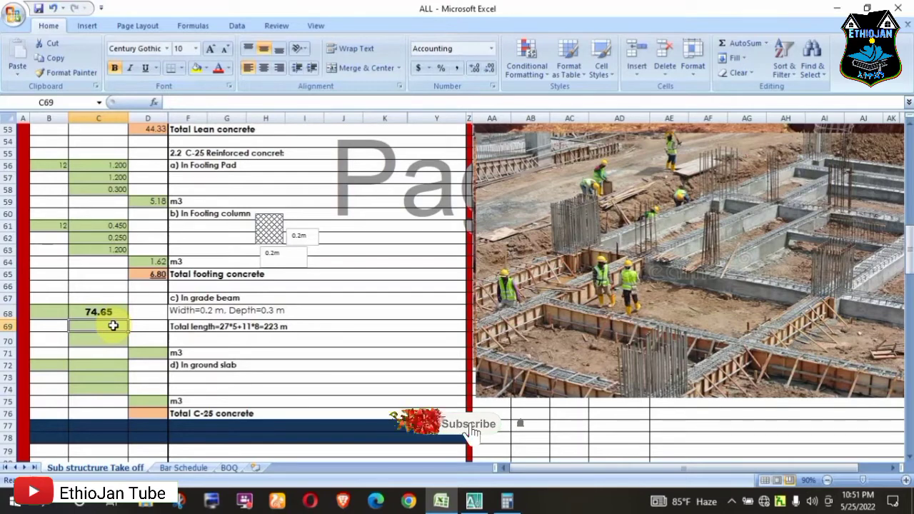
Enter the section dimensions 0.25 in C69 and 0.25 in C70
{"action": "type", "text": "0.25"}
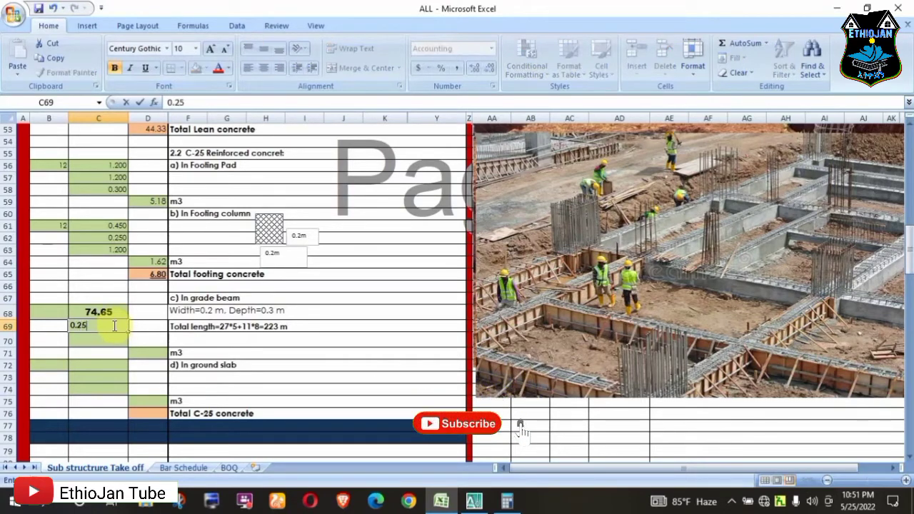
{"action": "key", "text": "Return"}
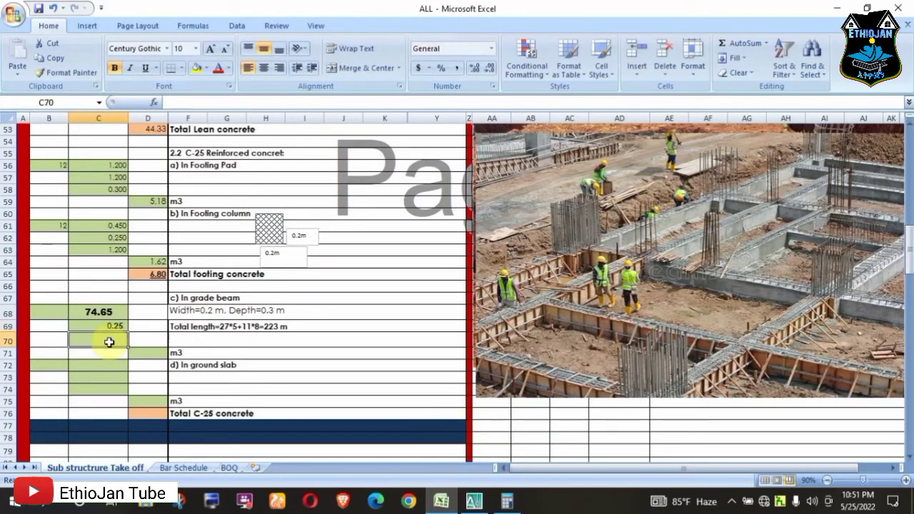
{"action": "type", "text": "0.25"}
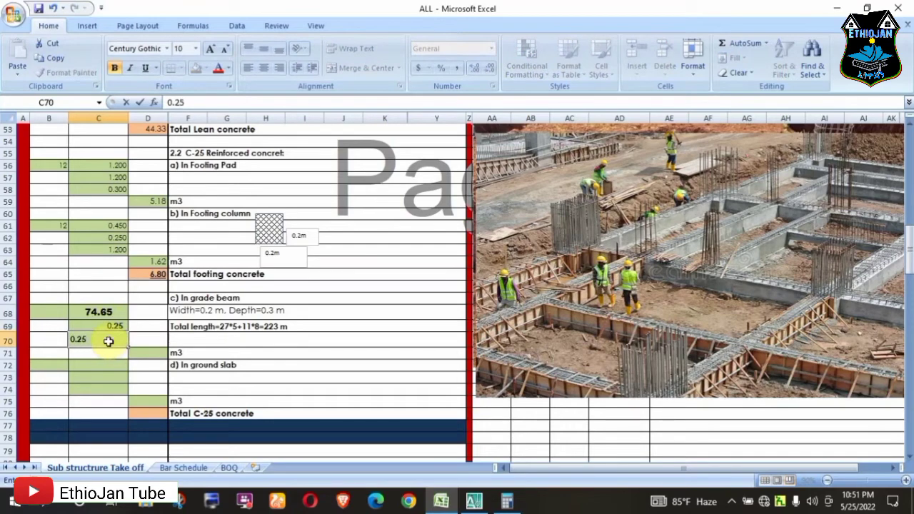
{"action": "key", "text": "Return"}
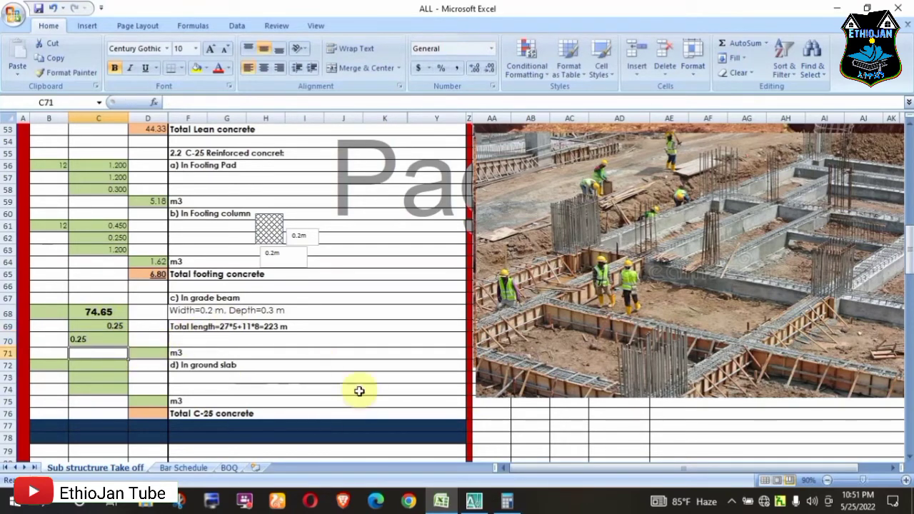
Zoom into the 200×400 beam section detail in AutoCAD, then return to the Excel take-off
{"action": "left_click", "coordinate": [479, 503]}
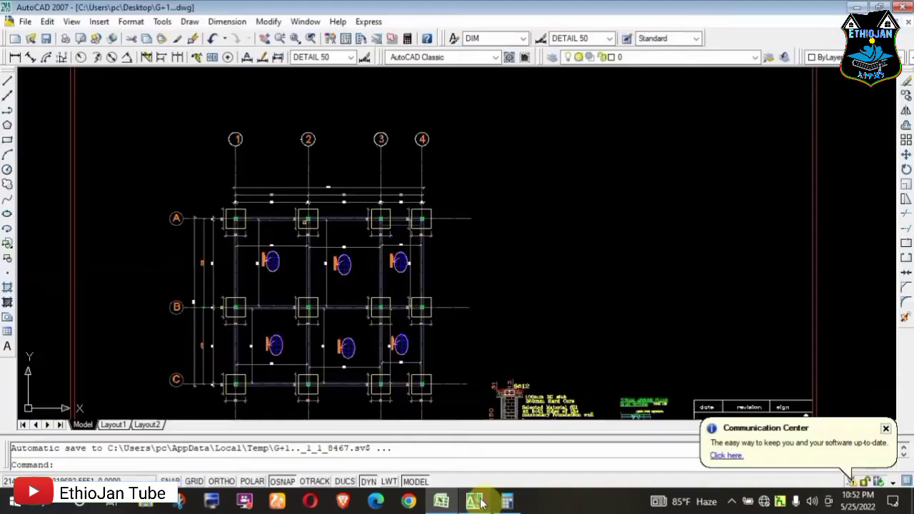
{"action": "scroll", "coordinate": [370, 194], "scroll_direction": "down", "scroll_amount": 3}
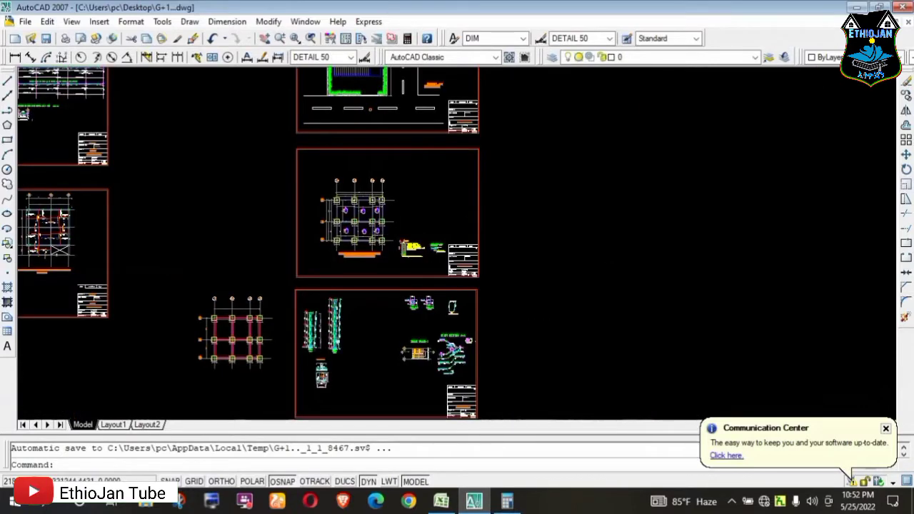
{"action": "scroll", "coordinate": [510, 249], "scroll_direction": "down", "scroll_amount": 2}
{"action": "scroll", "coordinate": [249, 282], "scroll_direction": "up", "scroll_amount": 2}
{"action": "scroll", "coordinate": [212, 325], "scroll_direction": "up", "scroll_amount": 3}
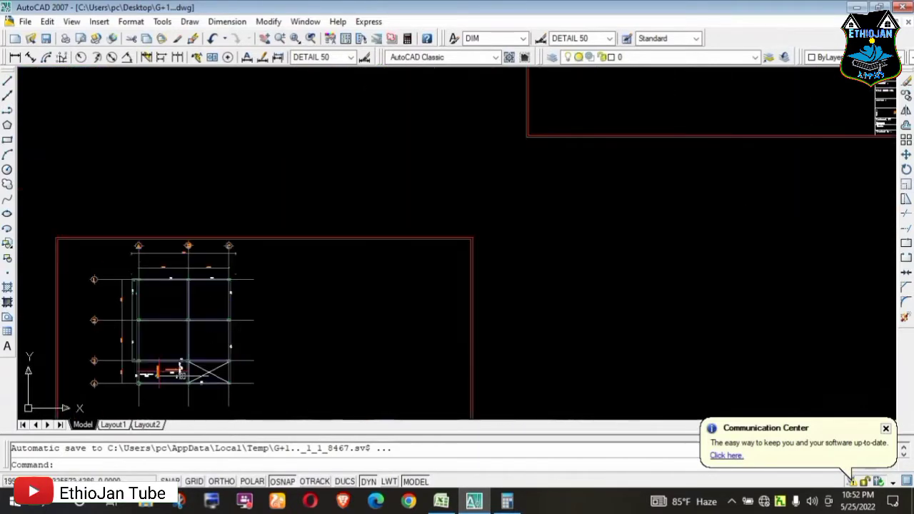
{"action": "scroll", "coordinate": [180, 370], "scroll_direction": "down", "scroll_amount": 2}
{"action": "scroll", "coordinate": [318, 319], "scroll_direction": "down", "scroll_amount": 2}
{"action": "scroll", "coordinate": [372, 283], "scroll_direction": "down", "scroll_amount": 2}
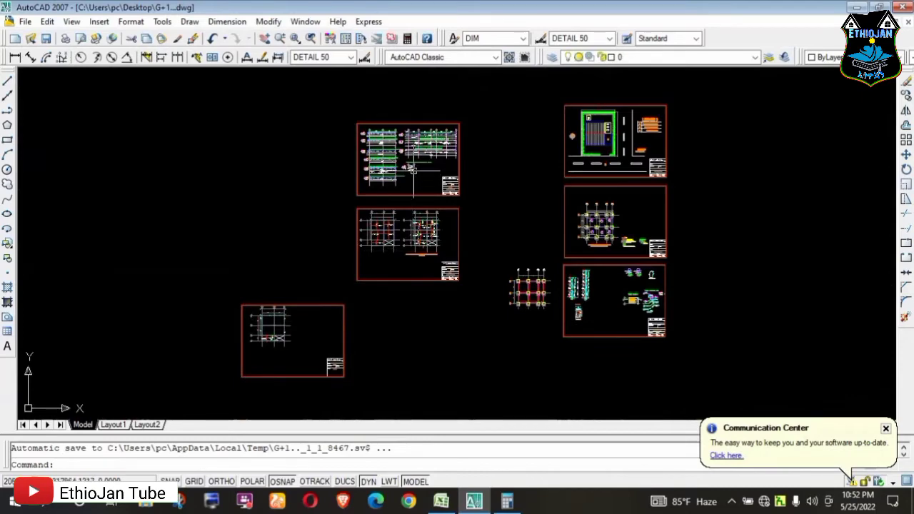
{"action": "scroll", "coordinate": [414, 170], "scroll_direction": "up", "scroll_amount": 2}
{"action": "scroll", "coordinate": [413, 169], "scroll_direction": "up", "scroll_amount": 2}
{"action": "scroll", "coordinate": [407, 172], "scroll_direction": "up", "scroll_amount": 2}
{"action": "scroll", "coordinate": [382, 177], "scroll_direction": "up", "scroll_amount": 1}
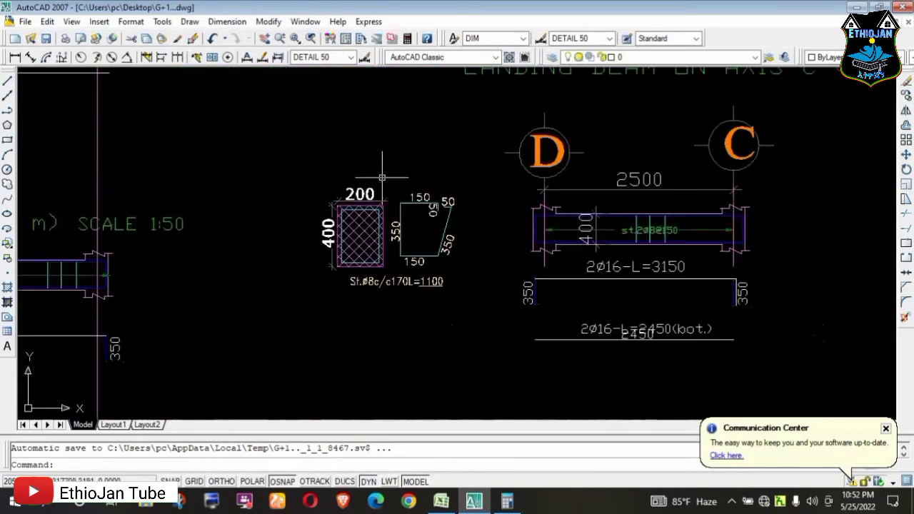
{"action": "scroll", "coordinate": [379, 209], "scroll_direction": "up", "scroll_amount": 1}
{"action": "scroll", "coordinate": [349, 290], "scroll_direction": "down", "scroll_amount": 2}
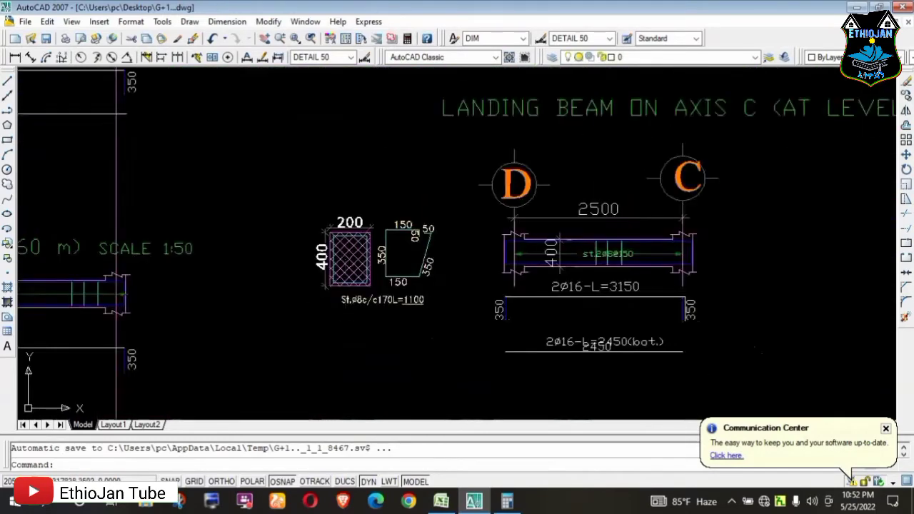
{"action": "scroll", "coordinate": [350, 297], "scroll_direction": "down", "scroll_amount": 2}
{"action": "scroll", "coordinate": [294, 278], "scroll_direction": "down", "scroll_amount": 3}
{"action": "scroll", "coordinate": [343, 228], "scroll_direction": "up", "scroll_amount": 1}
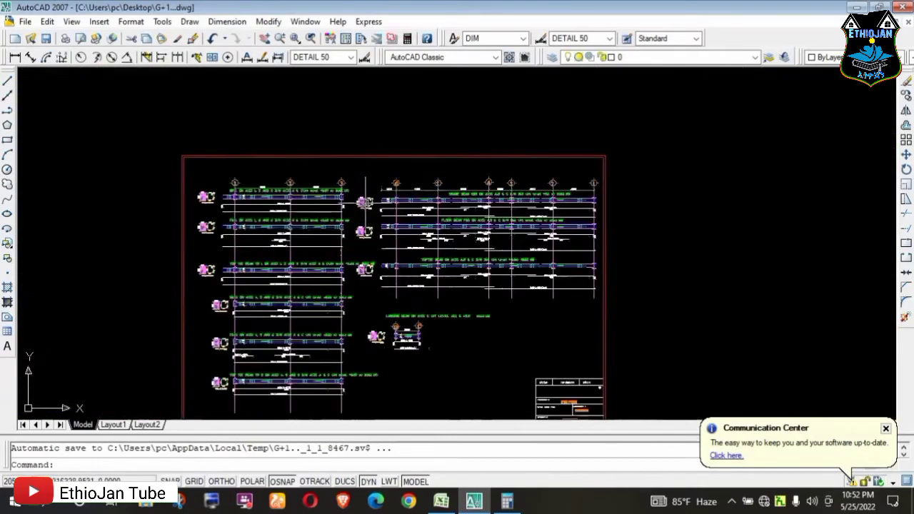
{"action": "scroll", "coordinate": [364, 200], "scroll_direction": "up", "scroll_amount": 4}
{"action": "scroll", "coordinate": [340, 214], "scroll_direction": "down", "scroll_amount": 3}
{"action": "scroll", "coordinate": [340, 214], "scroll_direction": "down", "scroll_amount": 2}
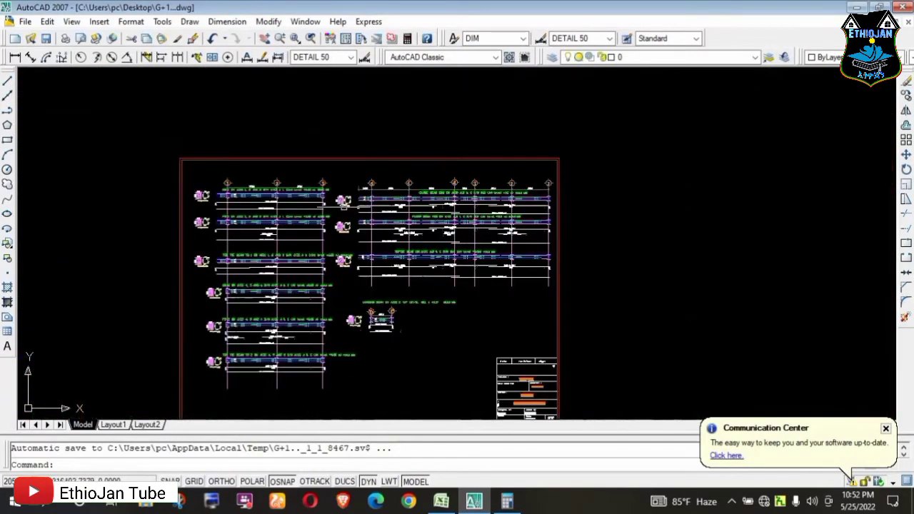
{"action": "scroll", "coordinate": [339, 215], "scroll_direction": "up", "scroll_amount": 2}
{"action": "scroll", "coordinate": [340, 214], "scroll_direction": "down", "scroll_amount": 1}
{"action": "scroll", "coordinate": [336, 175], "scroll_direction": "up", "scroll_amount": 3}
{"action": "scroll", "coordinate": [321, 179], "scroll_direction": "up", "scroll_amount": 2}
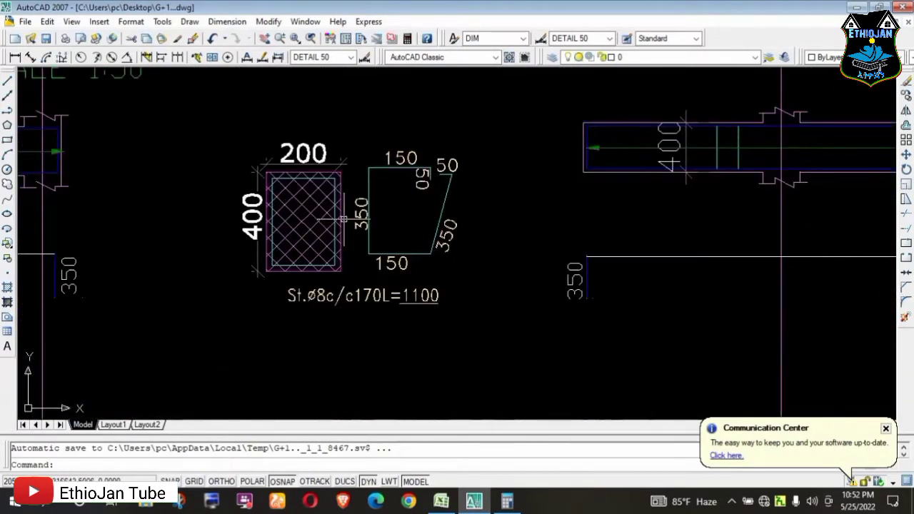
{"action": "scroll", "coordinate": [318, 180], "scroll_direction": "up", "scroll_amount": 1}
{"action": "scroll", "coordinate": [309, 196], "scroll_direction": "down", "scroll_amount": 3}
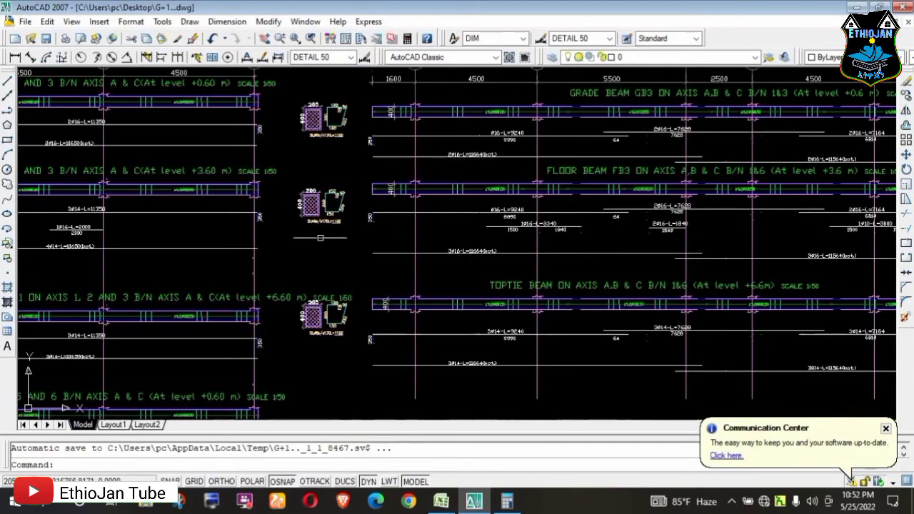
{"action": "scroll", "coordinate": [329, 272], "scroll_direction": "down", "scroll_amount": 1}
{"action": "scroll", "coordinate": [317, 309], "scroll_direction": "up", "scroll_amount": 1}
{"action": "scroll", "coordinate": [318, 309], "scroll_direction": "up", "scroll_amount": 2}
{"action": "scroll", "coordinate": [317, 309], "scroll_direction": "up", "scroll_amount": 1}
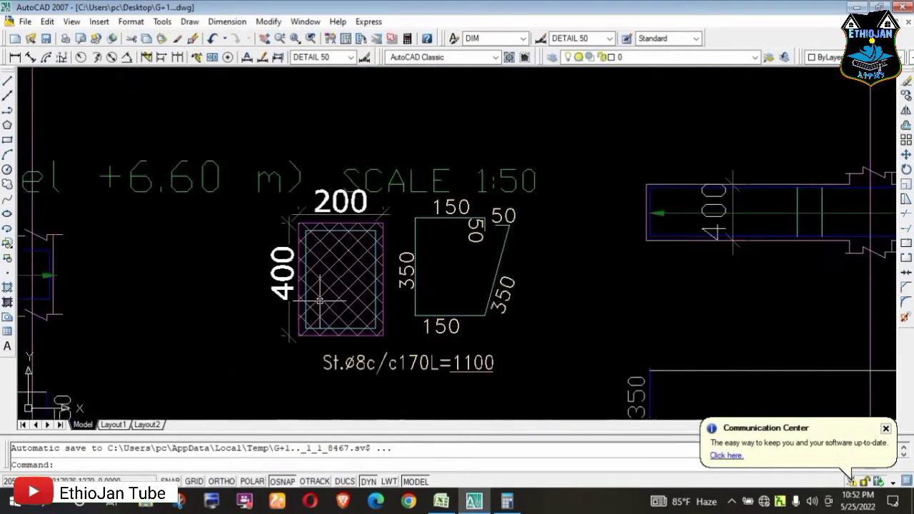
{"action": "left_click", "coordinate": [440, 502]}
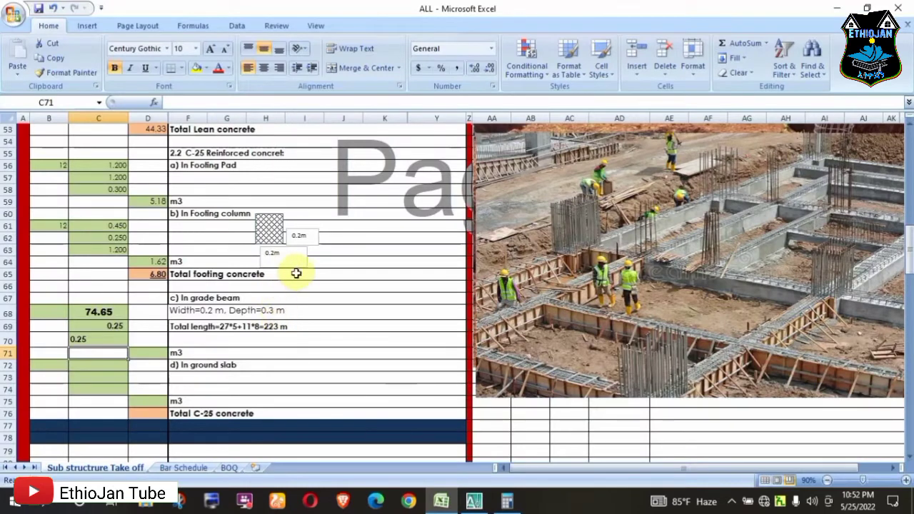
Enter a 0.4 grade beam depth in C70 and update the notes to Depth=0.4 m and Total length=74.65m
{"action": "left_click", "coordinate": [108, 343]}
{"action": "type", "text": "0."}
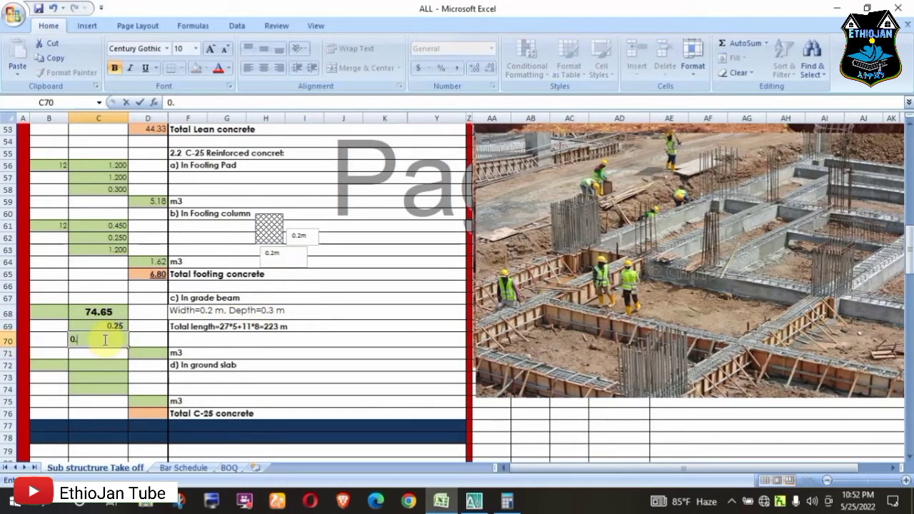
{"action": "type", "text": "4"}
{"action": "left_click", "coordinate": [209, 313]}
{"action": "type", "text": "4"}
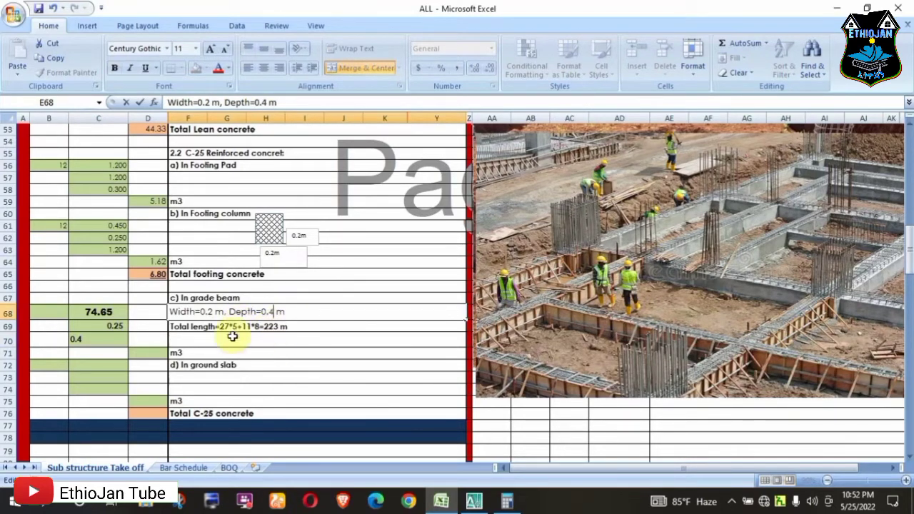
{"action": "left_click", "coordinate": [240, 328]}
{"action": "double_click", "coordinate": [292, 326]}
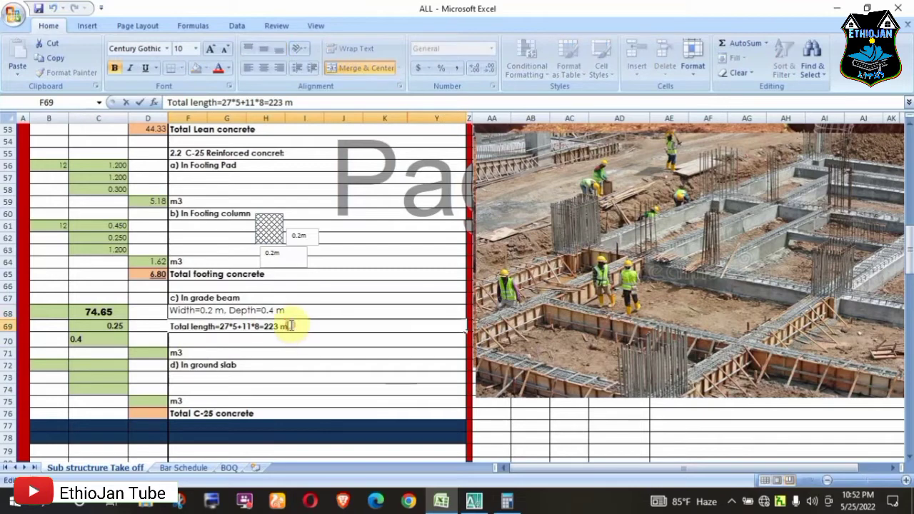
{"action": "key", "text": "Left"}
{"action": "key", "text": "BackSpace"}
{"action": "key", "text": "BackSpace"}
{"action": "key", "text": "BackSpace"}
{"action": "key", "text": "BackSpace"}
{"action": "key", "text": "BackSpace"}
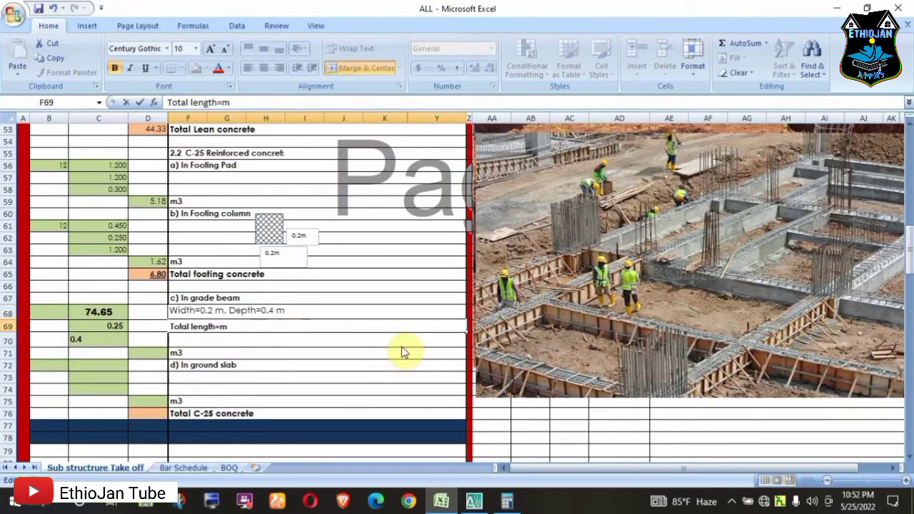
{"action": "type", "text": "74.65"}
{"action": "left_click", "coordinate": [107, 329]}
Right-align the 0.4 depth value and enter a grade beam count of 1 in B68
{"action": "left_click", "coordinate": [93, 338]}
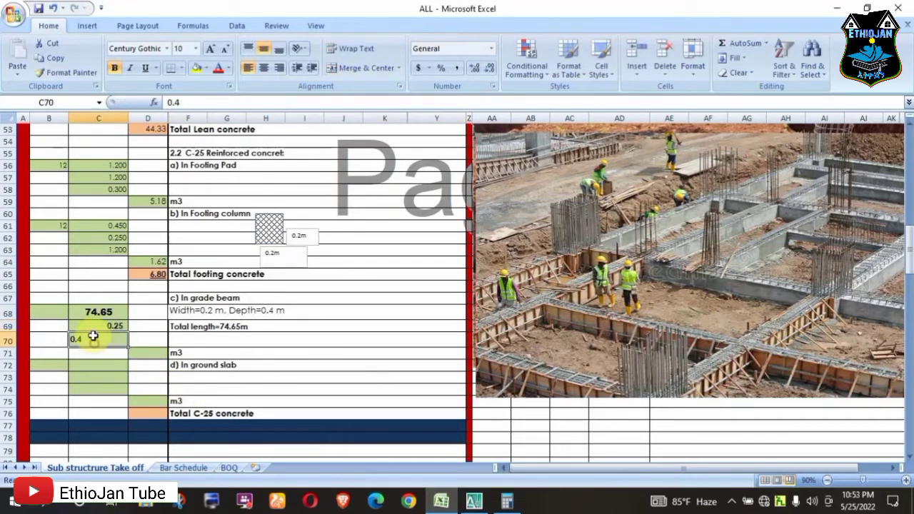
{"action": "left_click", "coordinate": [279, 68]}
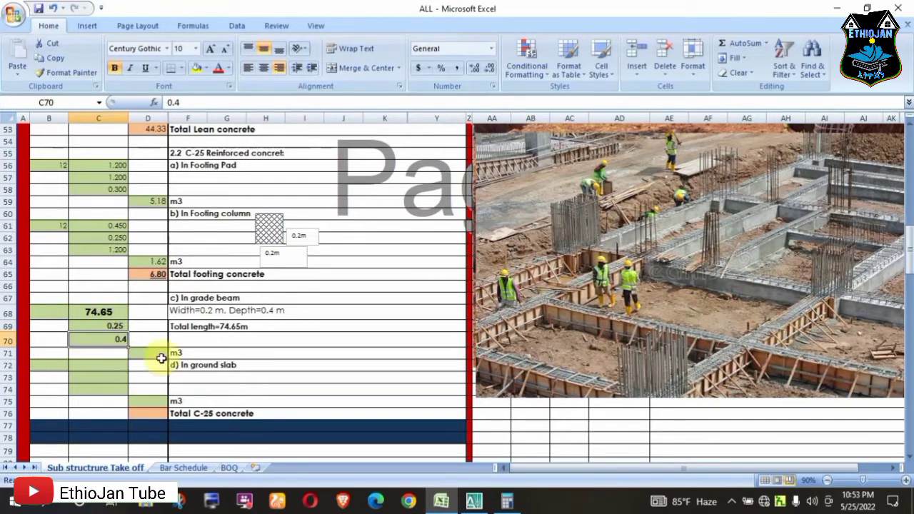
{"action": "left_click", "coordinate": [49, 312]}
{"action": "type", "text": "1"}
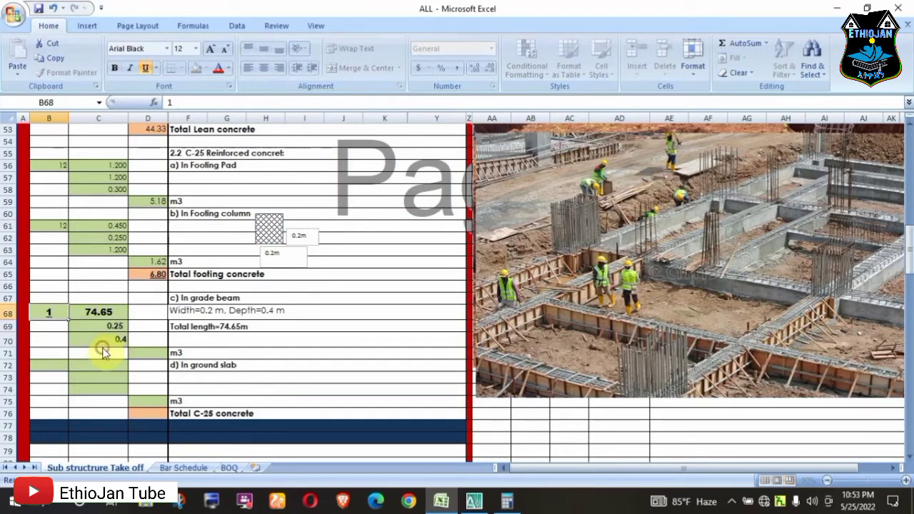
{"action": "left_click", "coordinate": [100, 352]}
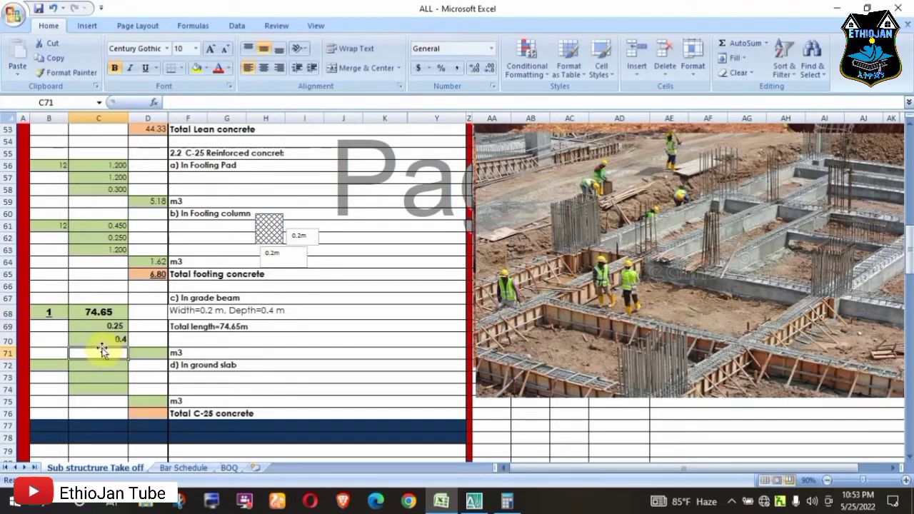
Calculate the grade beam volume in D71 as =C68*C69*C70, giving 7.47 m3
{"action": "left_click", "coordinate": [148, 352]}
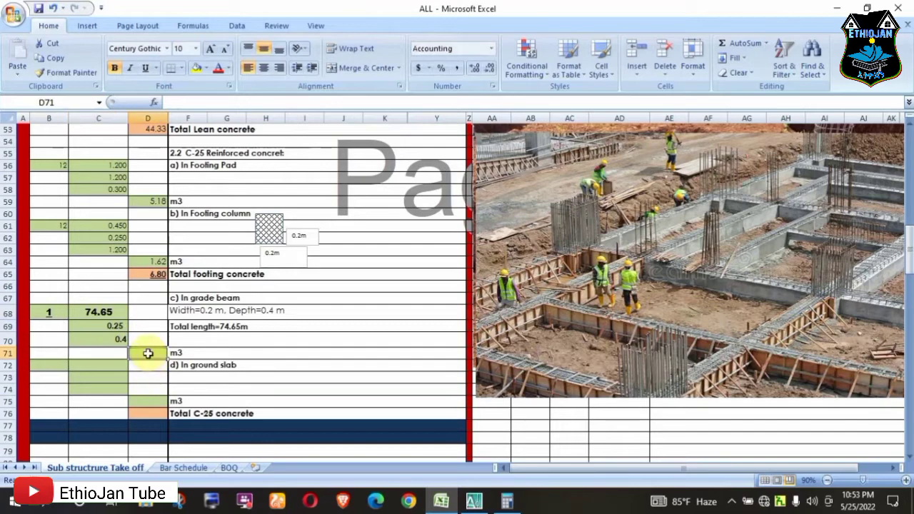
{"action": "type", "text": "="}
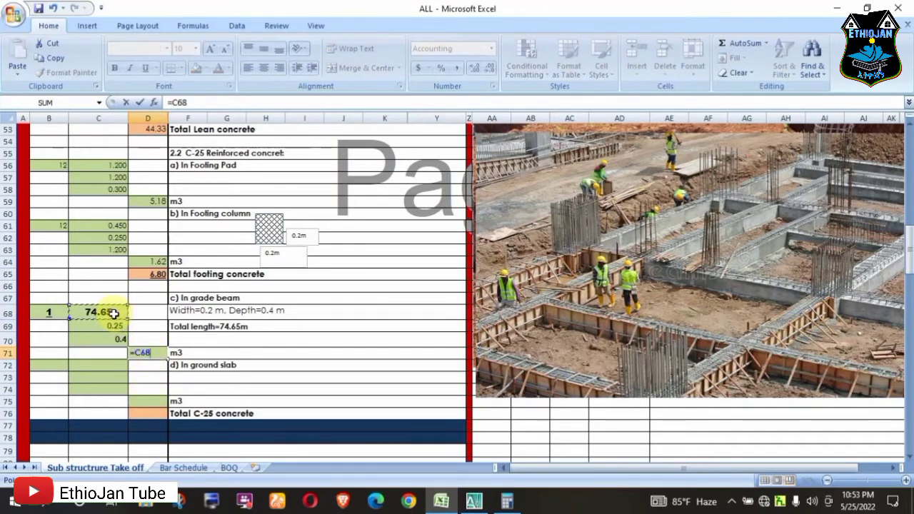
{"action": "left_click", "coordinate": [114, 325]}
{"action": "type", "text": "*"}
{"action": "left_click", "coordinate": [114, 339]}
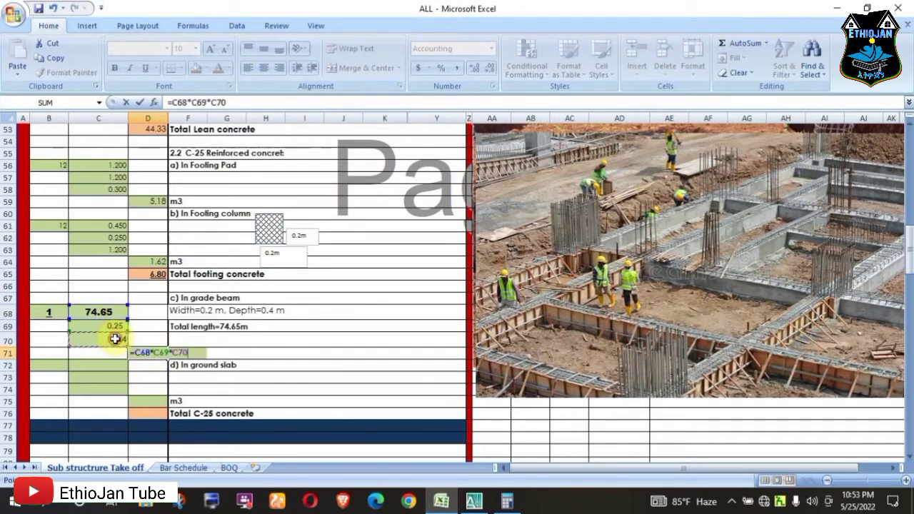
{"action": "key", "text": "Return"}
Scroll through the Concrete Works rows to review them, then bring AutoCAD back to the front
{"action": "scroll", "coordinate": [179, 307], "scroll_direction": "down", "scroll_amount": 2}
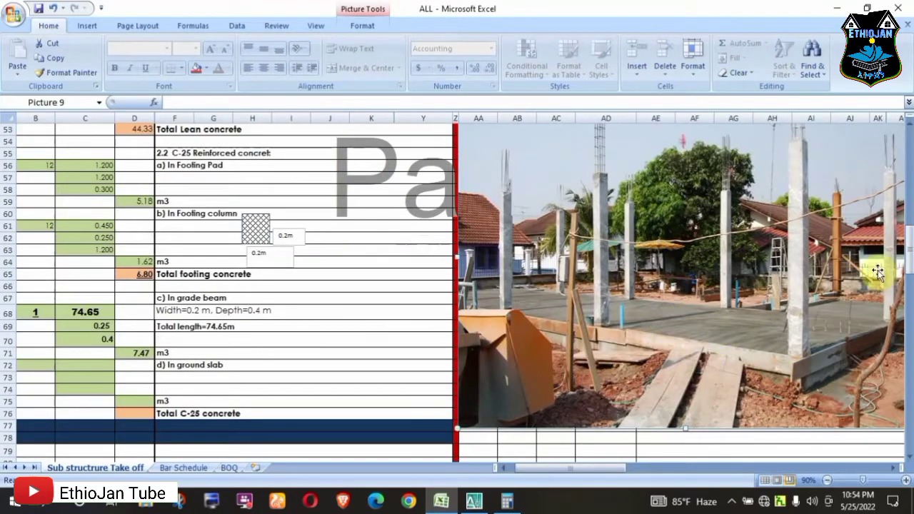
{"action": "left_click_drag", "start_coordinate": [910, 265], "coordinate": [910, 237]}
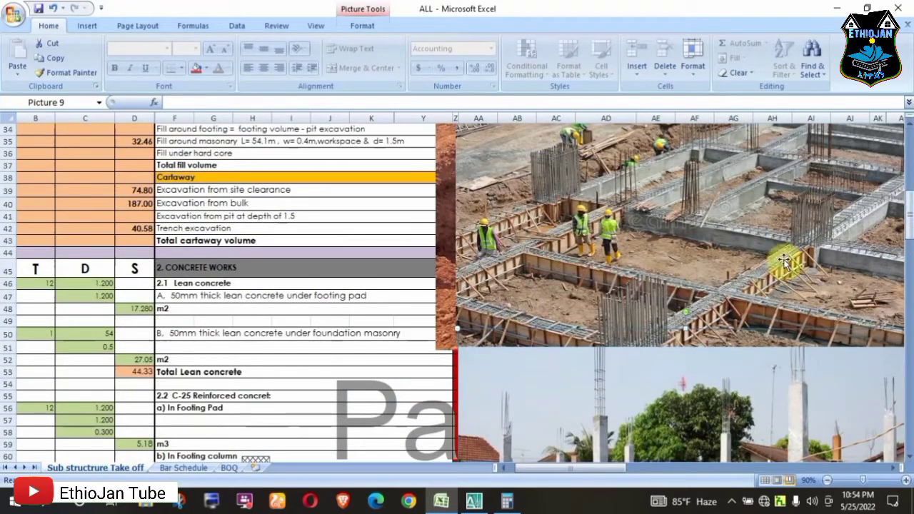
{"action": "left_click_drag", "start_coordinate": [910, 230], "coordinate": [910, 230]}
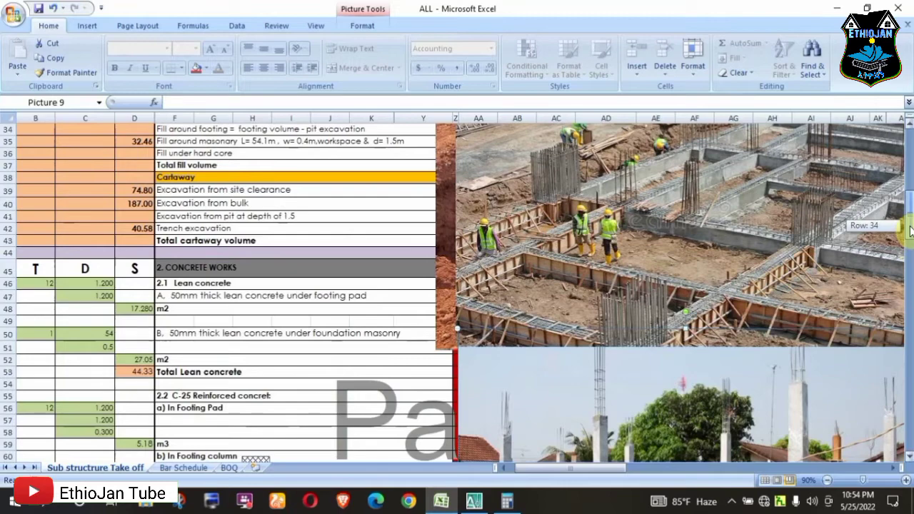
{"action": "left_click_drag", "start_coordinate": [910, 230], "coordinate": [910, 243]}
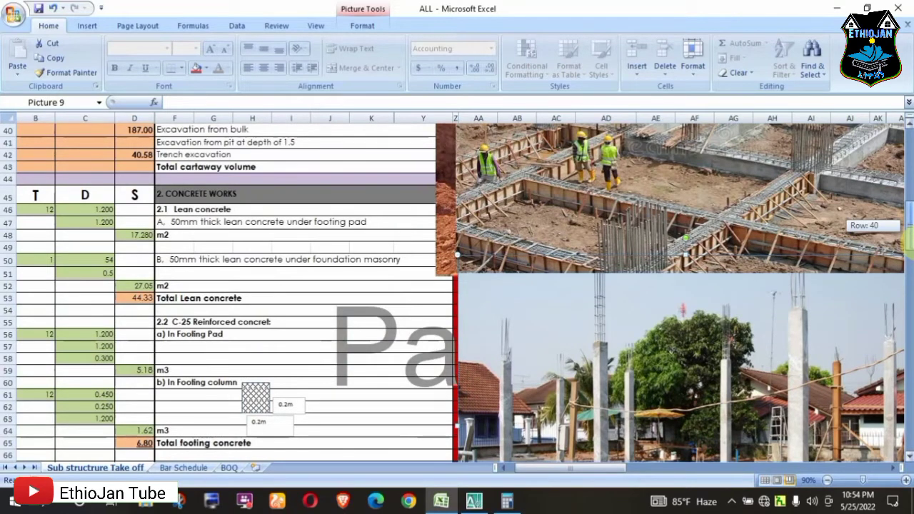
{"action": "mouse_move", "coordinate": [910, 236]}
{"action": "left_mouse_down"}
{"action": "mouse_move", "coordinate": [910, 246]}
{"action": "mouse_move", "coordinate": [910, 214]}
{"action": "mouse_move", "coordinate": [910, 239]}
{"action": "left_mouse_up"}
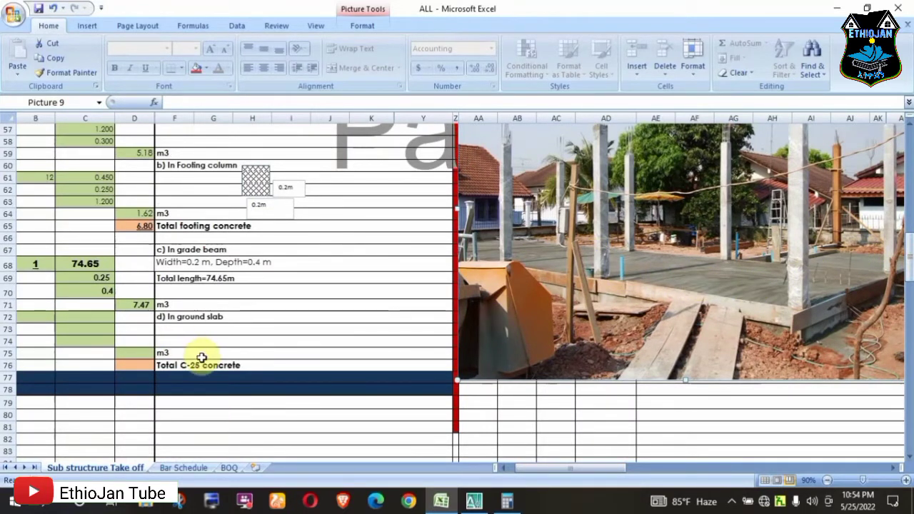
{"action": "left_click", "coordinate": [474, 501]}
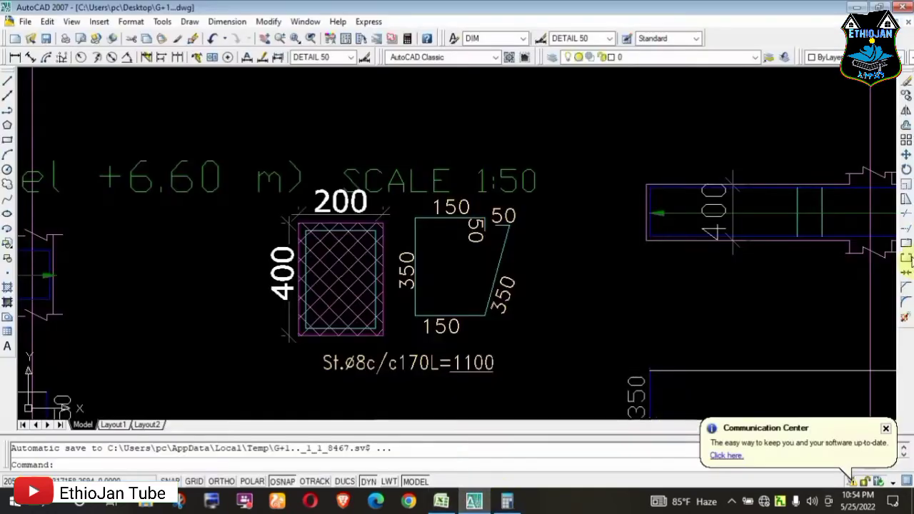
Zoom out to see all sheets, then zoom into the slab reinforcement plan around grids 1–3
{"action": "scroll", "coordinate": [368, 284], "scroll_direction": "down", "scroll_amount": 5}
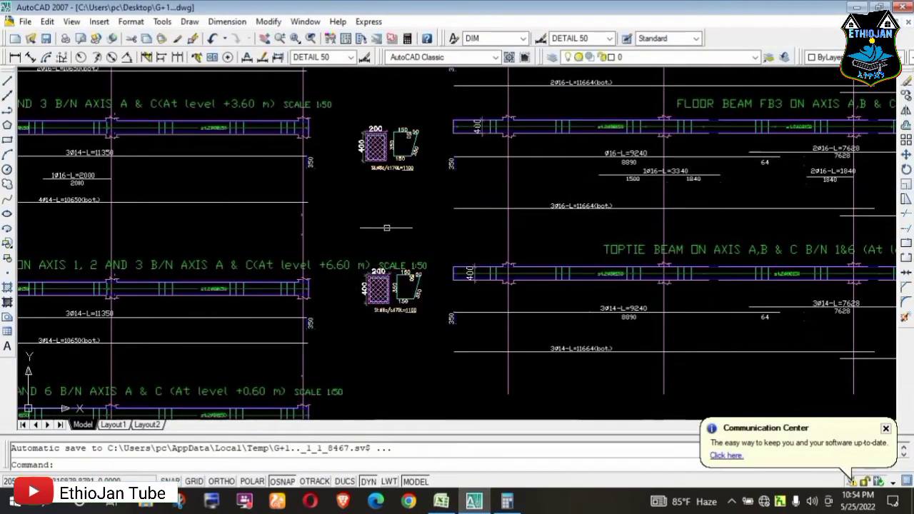
{"action": "scroll", "coordinate": [632, 241], "scroll_direction": "down", "scroll_amount": 5}
{"action": "scroll", "coordinate": [408, 193], "scroll_direction": "down", "scroll_amount": 3}
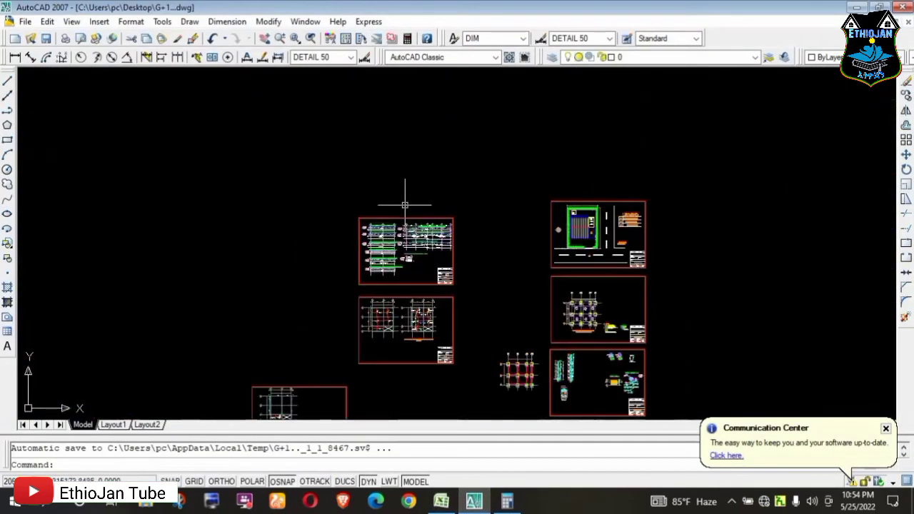
{"action": "scroll", "coordinate": [393, 336], "scroll_direction": "up", "scroll_amount": 3}
{"action": "scroll", "coordinate": [393, 336], "scroll_direction": "up", "scroll_amount": 3}
{"action": "scroll", "coordinate": [394, 337], "scroll_direction": "up", "scroll_amount": 3}
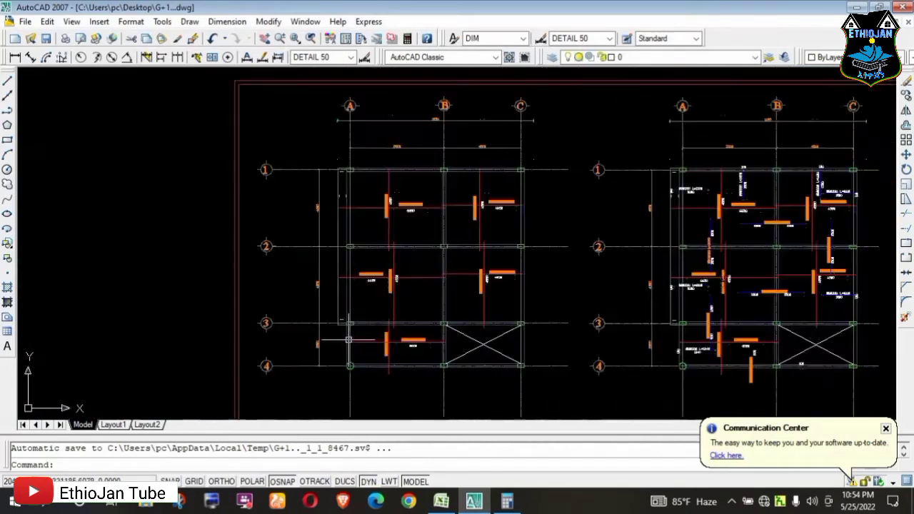
{"action": "scroll", "coordinate": [382, 294], "scroll_direction": "up", "scroll_amount": 2}
{"action": "scroll", "coordinate": [375, 214], "scroll_direction": "up", "scroll_amount": 2}
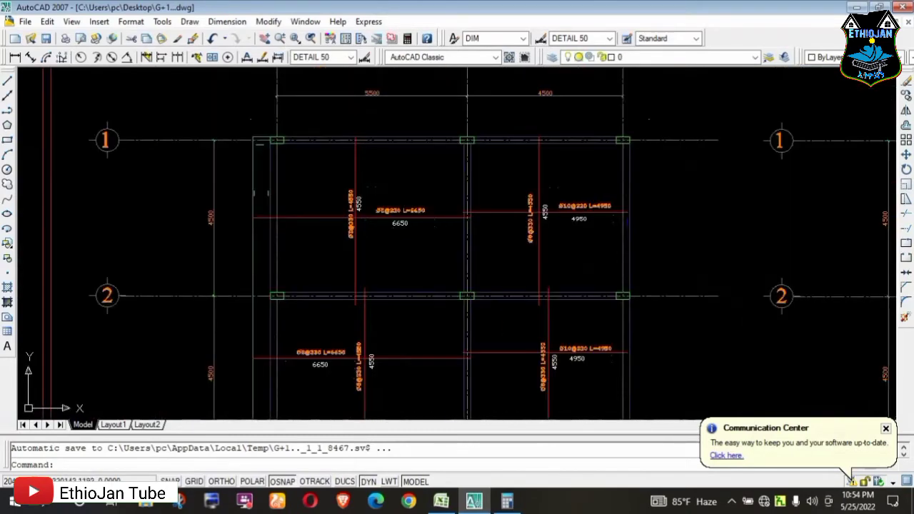
{"action": "scroll", "coordinate": [364, 157], "scroll_direction": "down", "scroll_amount": 2}
{"action": "scroll", "coordinate": [374, 185], "scroll_direction": "up", "scroll_amount": 3}
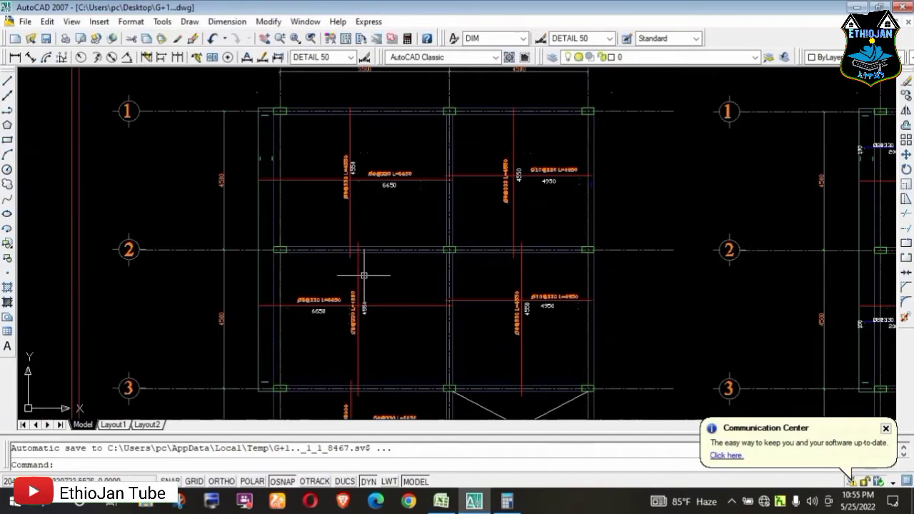
{"action": "scroll", "coordinate": [364, 275], "scroll_direction": "down", "scroll_amount": 4}
{"action": "scroll", "coordinate": [373, 249], "scroll_direction": "up", "scroll_amount": 4}
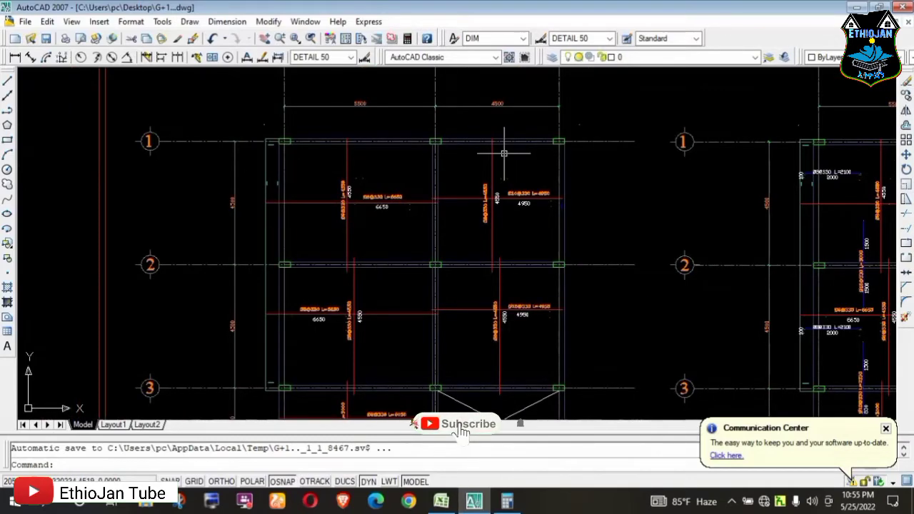
{"action": "scroll", "coordinate": [335, 242], "scroll_direction": "up", "scroll_amount": 2}
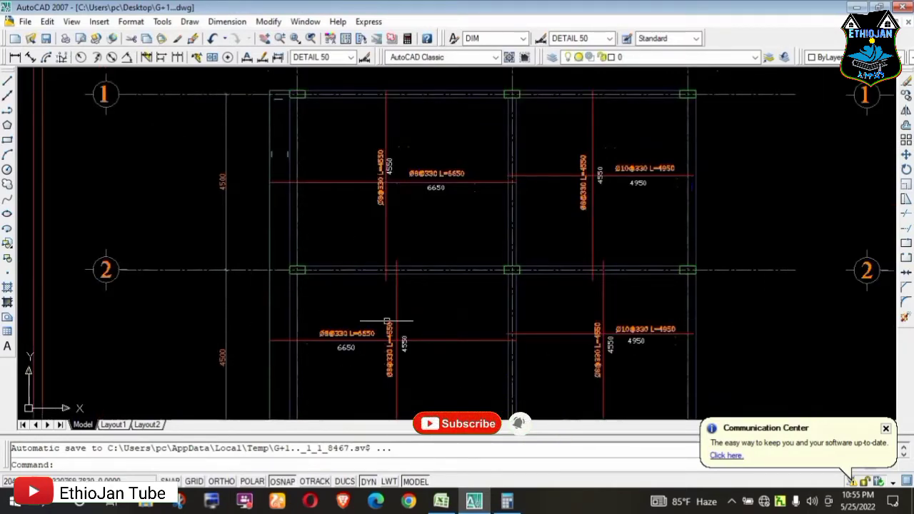
{"action": "scroll", "coordinate": [265, 296], "scroll_direction": "down", "scroll_amount": 2}
{"action": "scroll", "coordinate": [230, 283], "scroll_direction": "down", "scroll_amount": 4}
{"action": "scroll", "coordinate": [290, 277], "scroll_direction": "up", "scroll_amount": 1}
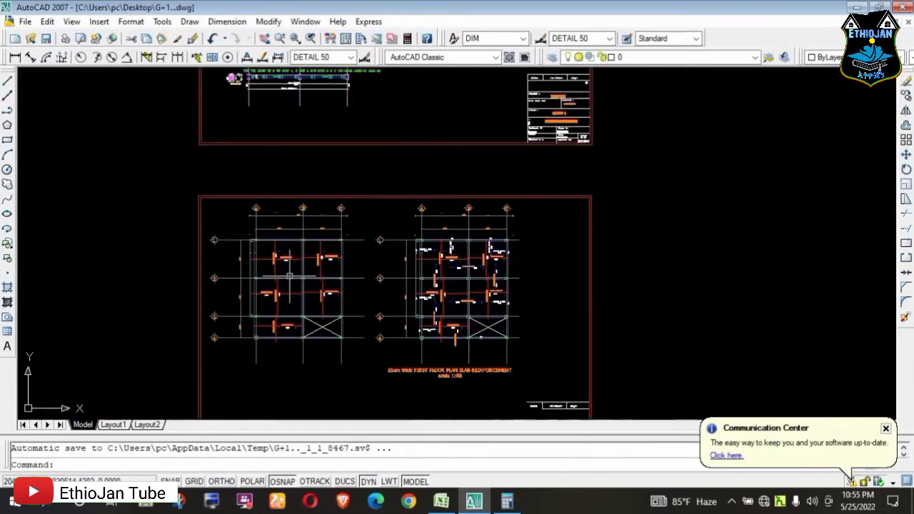
{"action": "scroll", "coordinate": [302, 275], "scroll_direction": "down", "scroll_amount": 4}
{"action": "scroll", "coordinate": [629, 271], "scroll_direction": "up", "scroll_amount": 2}
{"action": "scroll", "coordinate": [647, 261], "scroll_direction": "up", "scroll_amount": 3}
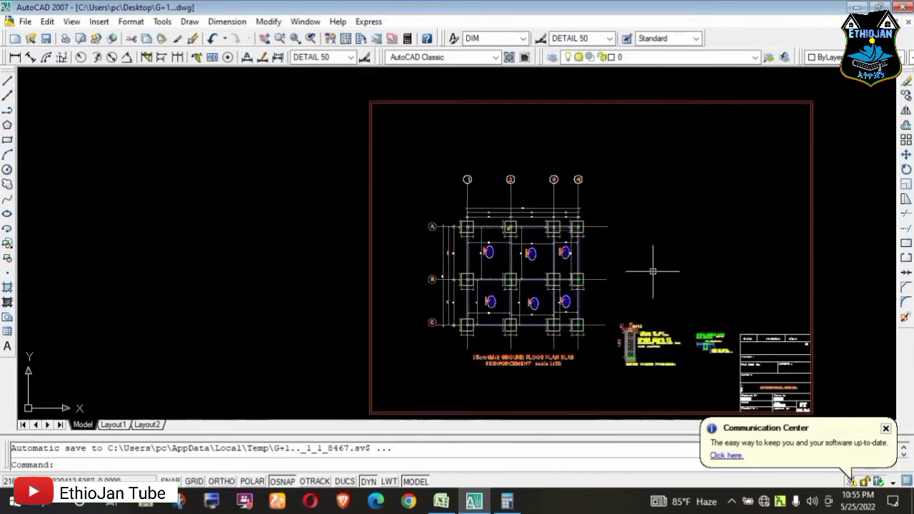
{"action": "scroll", "coordinate": [621, 272], "scroll_direction": "up", "scroll_amount": 3}
{"action": "scroll", "coordinate": [442, 336], "scroll_direction": "up", "scroll_amount": 3}
{"action": "scroll", "coordinate": [357, 285], "scroll_direction": "down", "scroll_amount": 2}
{"action": "scroll", "coordinate": [282, 234], "scroll_direction": "up", "scroll_amount": 2}
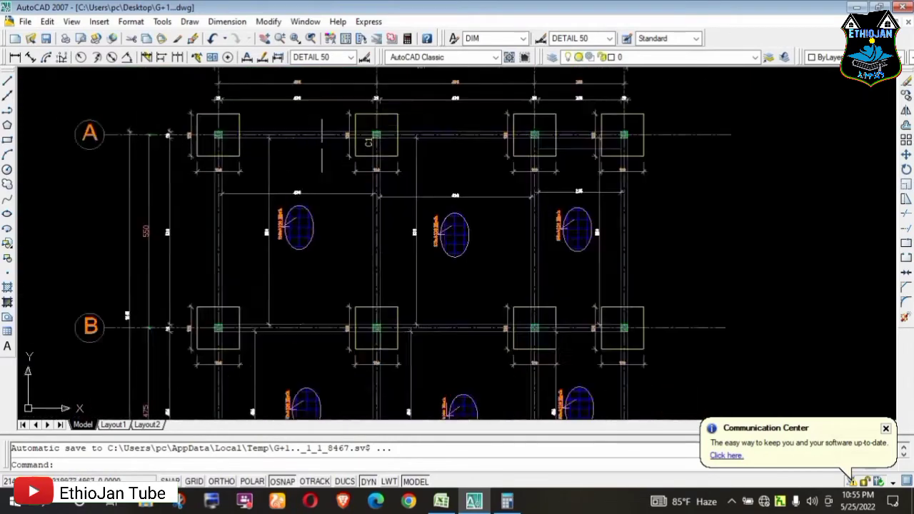
{"action": "scroll", "coordinate": [282, 234], "scroll_direction": "up", "scroll_amount": 2}
{"action": "scroll", "coordinate": [271, 236], "scroll_direction": "up", "scroll_amount": 2}
{"action": "scroll", "coordinate": [243, 293], "scroll_direction": "up", "scroll_amount": 4}
{"action": "scroll", "coordinate": [236, 300], "scroll_direction": "down", "scroll_amount": 1}
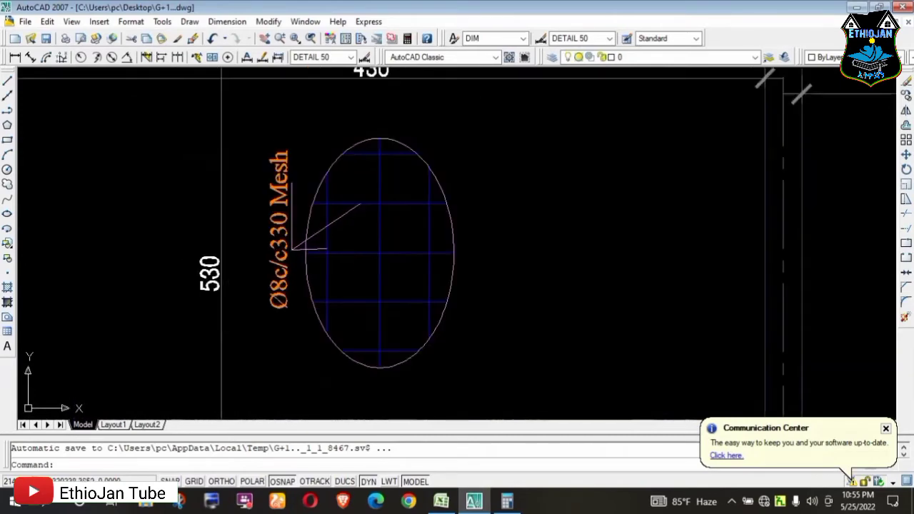
{"action": "scroll", "coordinate": [233, 301], "scroll_direction": "down", "scroll_amount": 4}
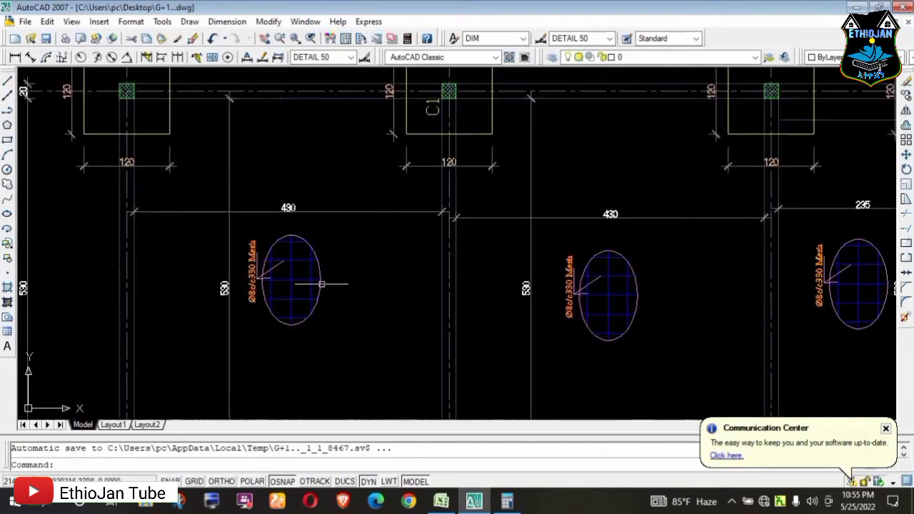
{"action": "scroll", "coordinate": [307, 285], "scroll_direction": "down", "scroll_amount": 5}
{"action": "scroll", "coordinate": [287, 179], "scroll_direction": "up", "scroll_amount": 3}
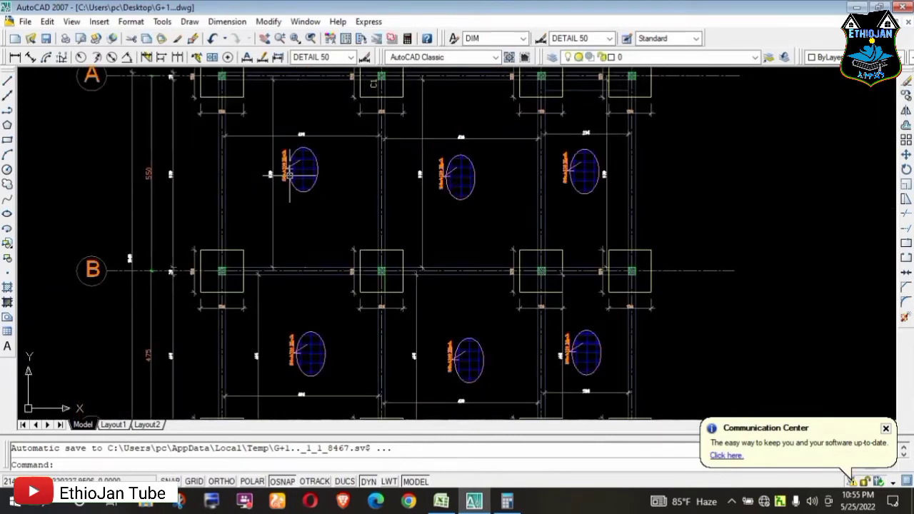
{"action": "scroll", "coordinate": [287, 178], "scroll_direction": "up", "scroll_amount": 3}
{"action": "scroll", "coordinate": [261, 173], "scroll_direction": "up", "scroll_amount": 3}
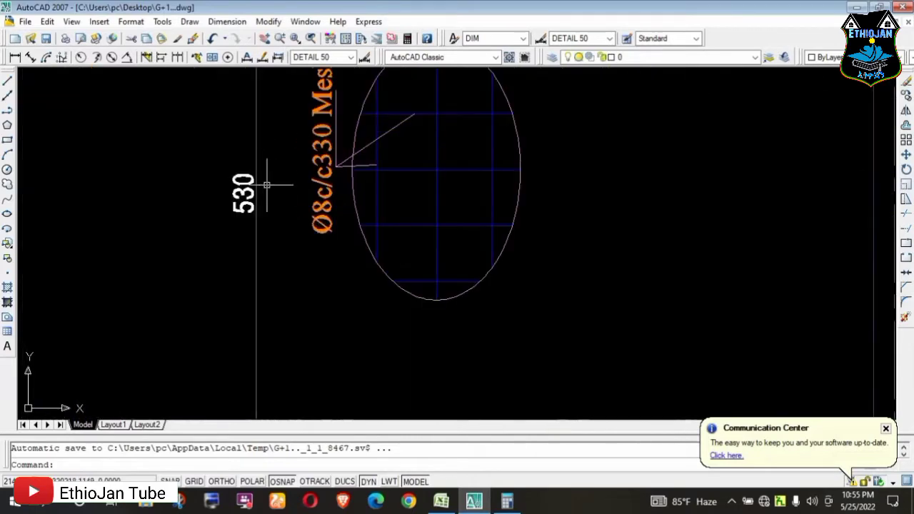
{"action": "scroll", "coordinate": [260, 180], "scroll_direction": "down", "scroll_amount": 5}
{"action": "scroll", "coordinate": [266, 168], "scroll_direction": "down", "scroll_amount": 5}
{"action": "scroll", "coordinate": [247, 261], "scroll_direction": "up", "scroll_amount": 5}
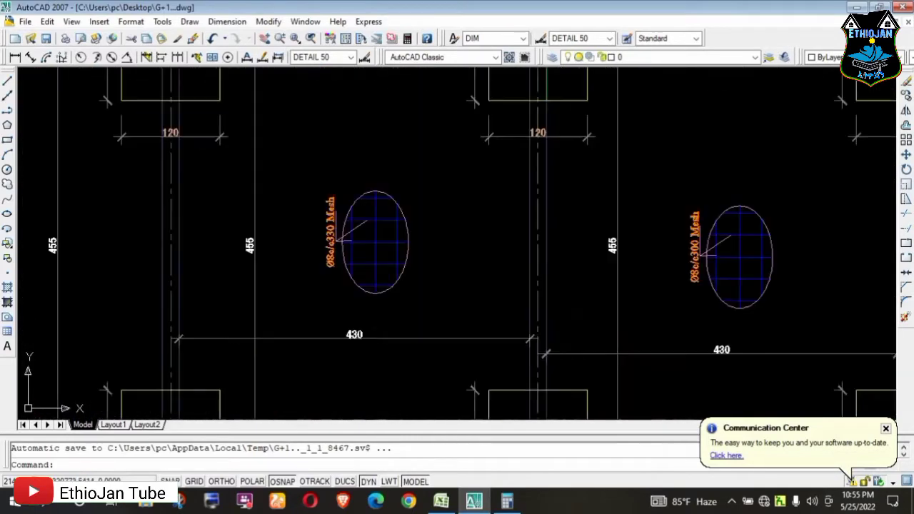
{"action": "scroll", "coordinate": [247, 261], "scroll_direction": "up", "scroll_amount": 2}
{"action": "scroll", "coordinate": [247, 243], "scroll_direction": "down", "scroll_amount": 5}
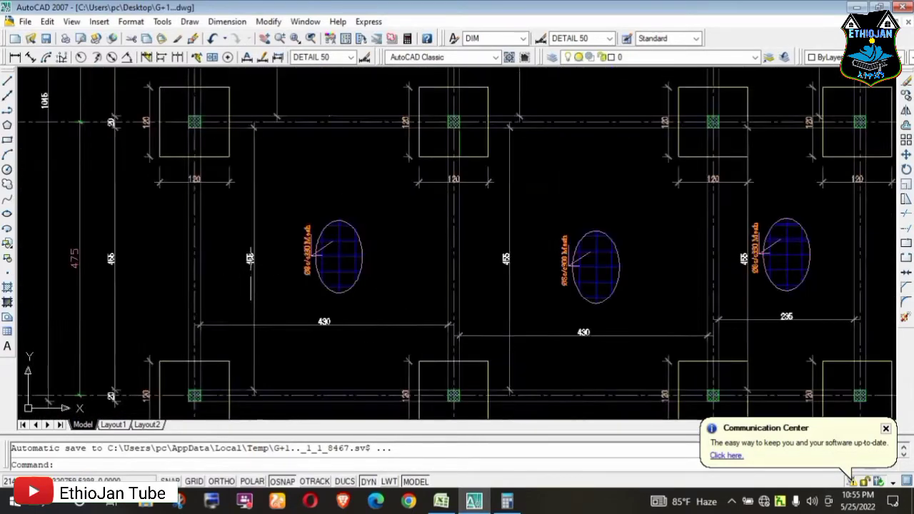
{"action": "scroll", "coordinate": [253, 273], "scroll_direction": "down", "scroll_amount": 1}
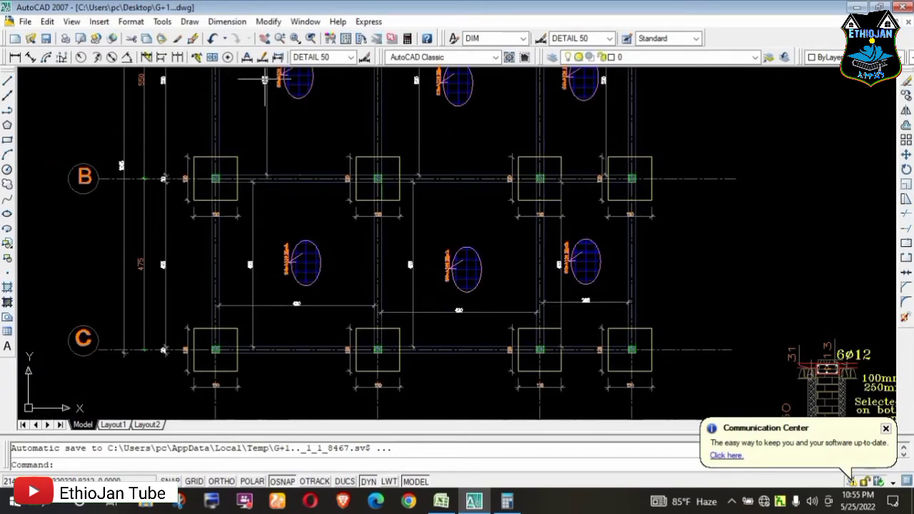
{"action": "scroll", "coordinate": [264, 80], "scroll_direction": "up", "scroll_amount": 1}
{"action": "scroll", "coordinate": [266, 83], "scroll_direction": "up", "scroll_amount": 4}
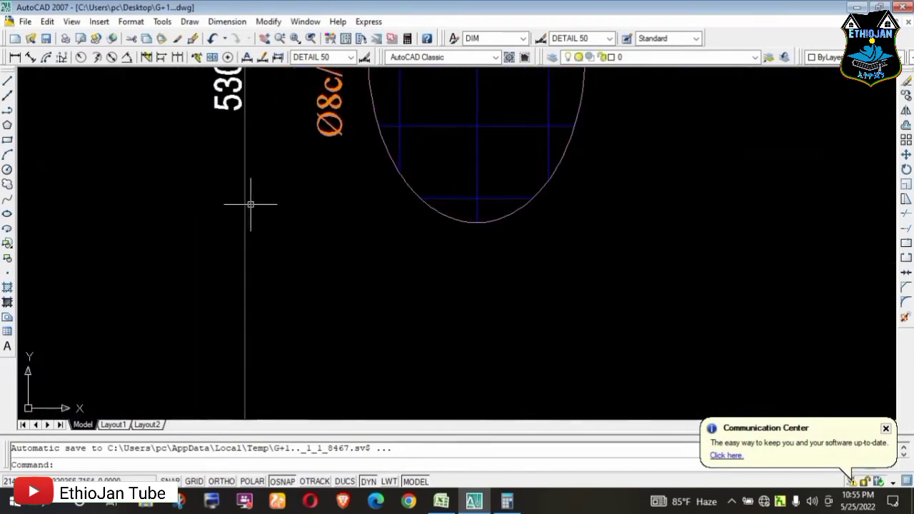
{"action": "scroll", "coordinate": [250, 205], "scroll_direction": "down", "scroll_amount": 2}
{"action": "scroll", "coordinate": [250, 205], "scroll_direction": "down", "scroll_amount": 2}
{"action": "scroll", "coordinate": [252, 193], "scroll_direction": "down", "scroll_amount": 2}
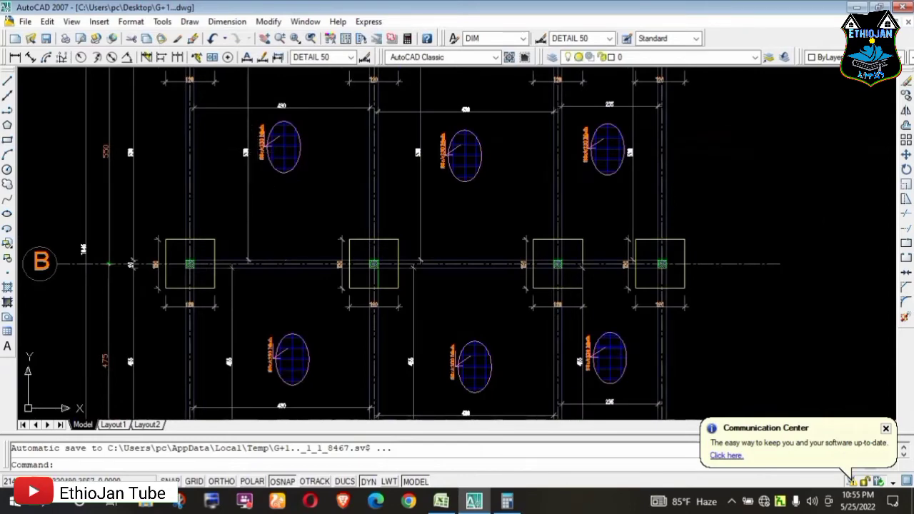
{"action": "scroll", "coordinate": [236, 350], "scroll_direction": "up", "scroll_amount": 3}
{"action": "scroll", "coordinate": [231, 366], "scroll_direction": "up", "scroll_amount": 2}
{"action": "scroll", "coordinate": [218, 396], "scroll_direction": "up", "scroll_amount": 1}
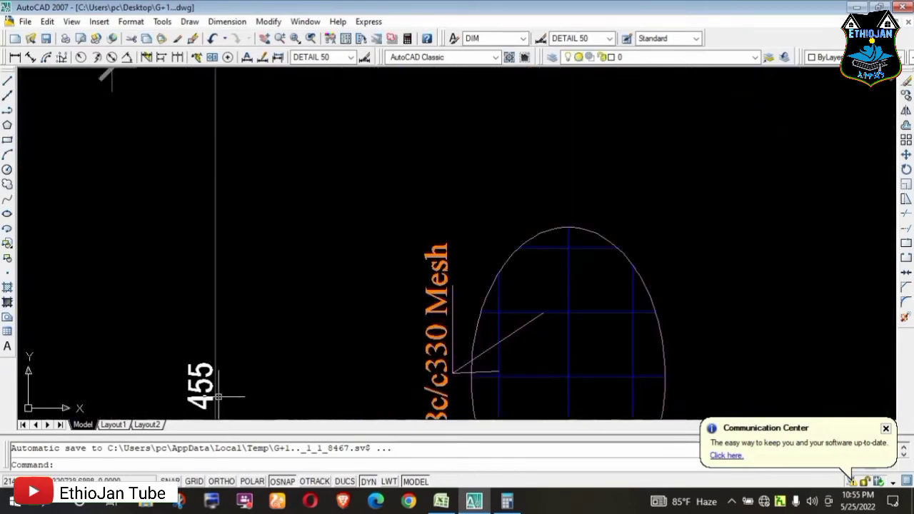
{"action": "scroll", "coordinate": [230, 368], "scroll_direction": "down", "scroll_amount": 2}
{"action": "scroll", "coordinate": [236, 329], "scroll_direction": "down", "scroll_amount": 3}
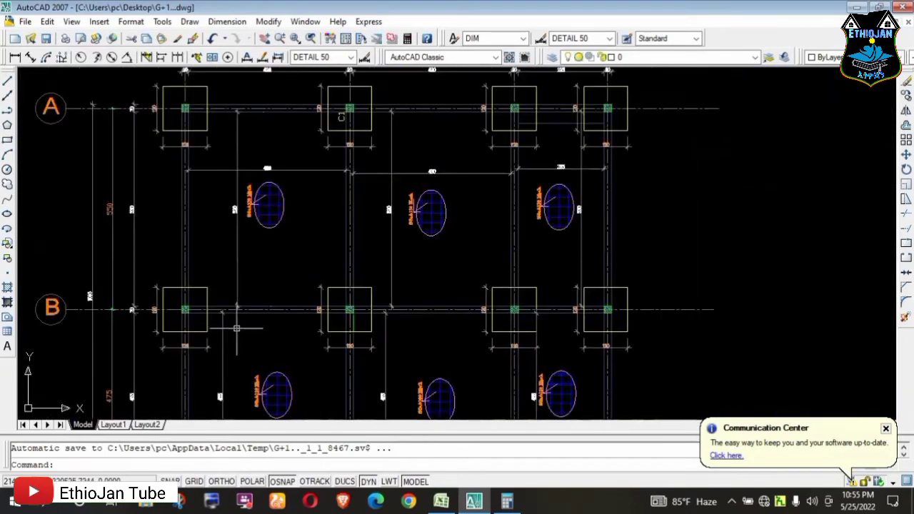
{"action": "scroll", "coordinate": [235, 220], "scroll_direction": "up", "scroll_amount": 4}
{"action": "scroll", "coordinate": [229, 196], "scroll_direction": "down", "scroll_amount": 2}
{"action": "scroll", "coordinate": [234, 170], "scroll_direction": "down", "scroll_amount": 2}
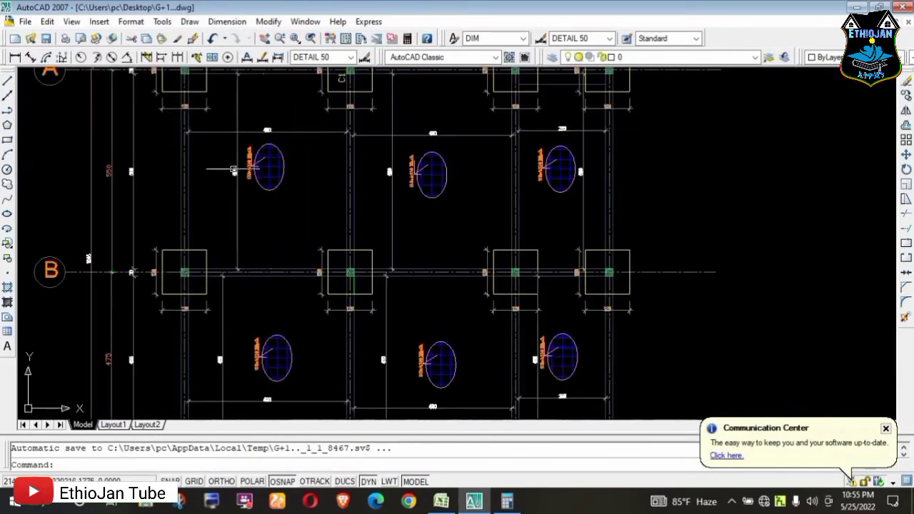
{"action": "scroll", "coordinate": [258, 315], "scroll_direction": "up", "scroll_amount": 3}
{"action": "scroll", "coordinate": [247, 350], "scroll_direction": "up", "scroll_amount": 2}
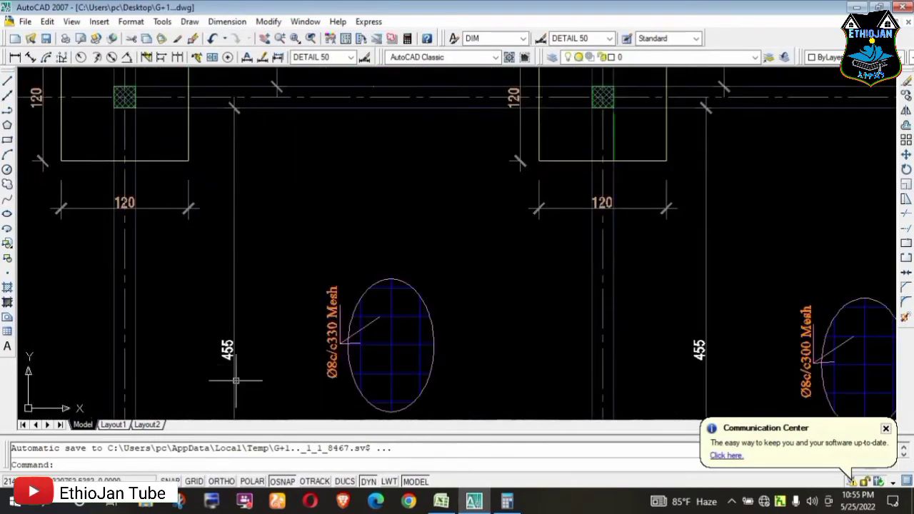
{"action": "scroll", "coordinate": [258, 383], "scroll_direction": "down", "scroll_amount": 2}
{"action": "scroll", "coordinate": [279, 390], "scroll_direction": "down", "scroll_amount": 4}
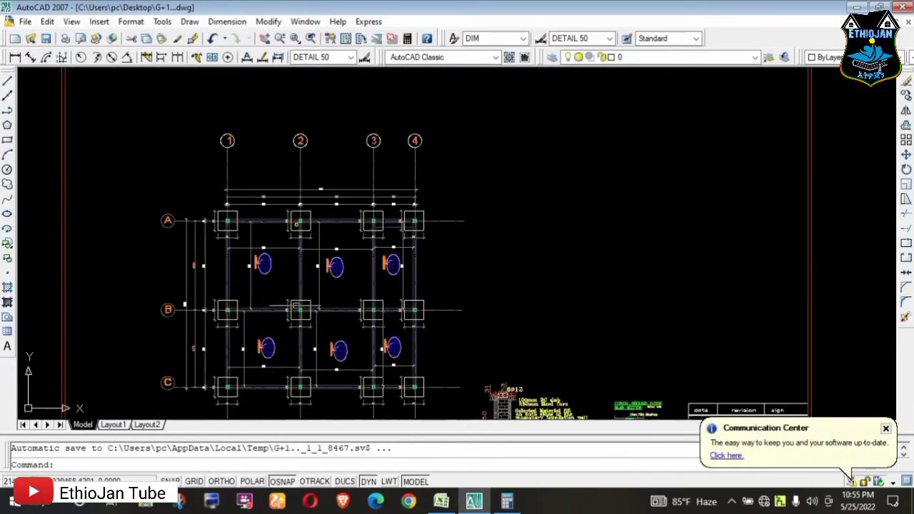
Clear the previous 74.65 result in the calculator and enter 9.85
{"action": "scroll", "coordinate": [295, 243], "scroll_direction": "up", "scroll_amount": 1}
{"action": "scroll", "coordinate": [290, 240], "scroll_direction": "up", "scroll_amount": 3}
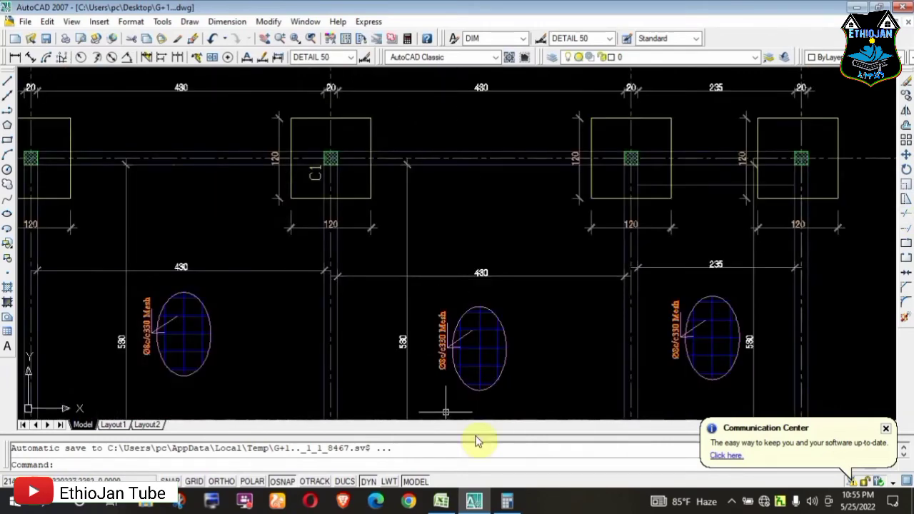
{"action": "left_click", "coordinate": [509, 500]}
{"action": "left_click", "coordinate": [777, 293]}
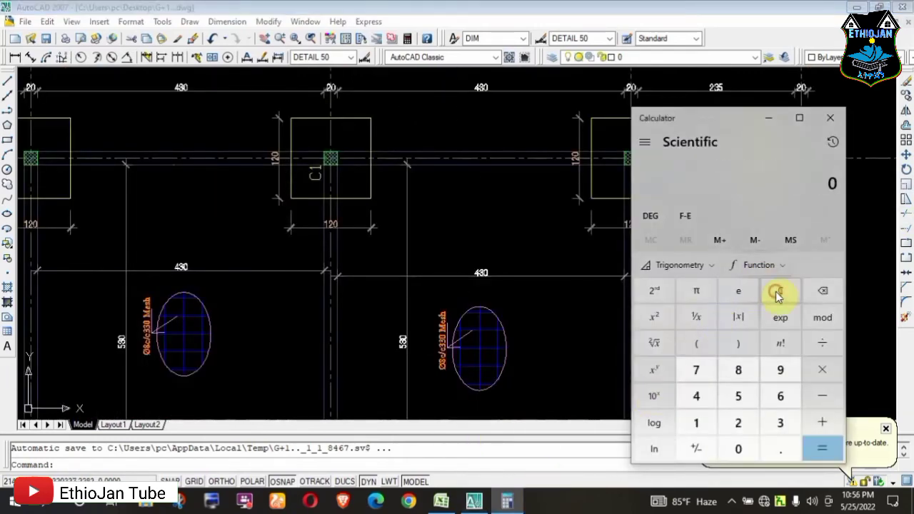
{"action": "type", "text": "9."}
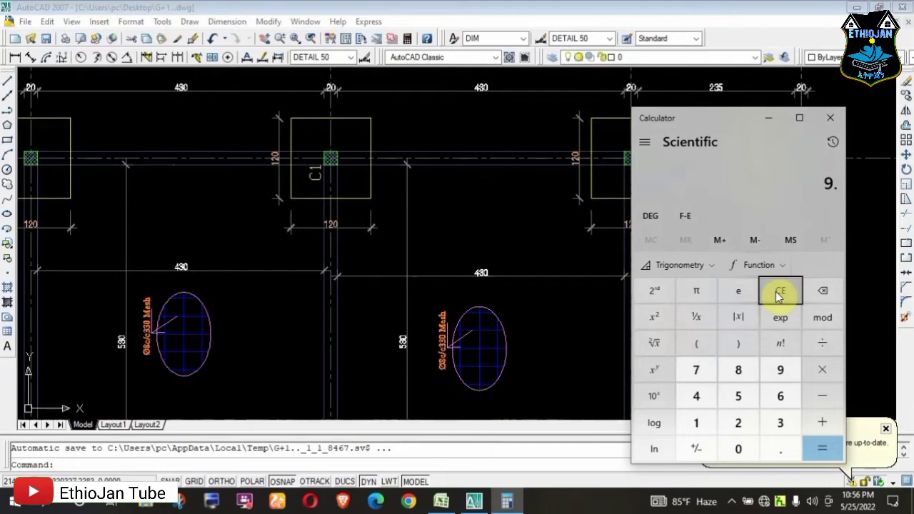
{"action": "type", "text": "85"}
Check the 430/235 slab dimensions, enter 1,095 as the multiplier, and return to Excel
{"action": "scroll", "coordinate": [523, 231], "scroll_direction": "down", "scroll_amount": 3}
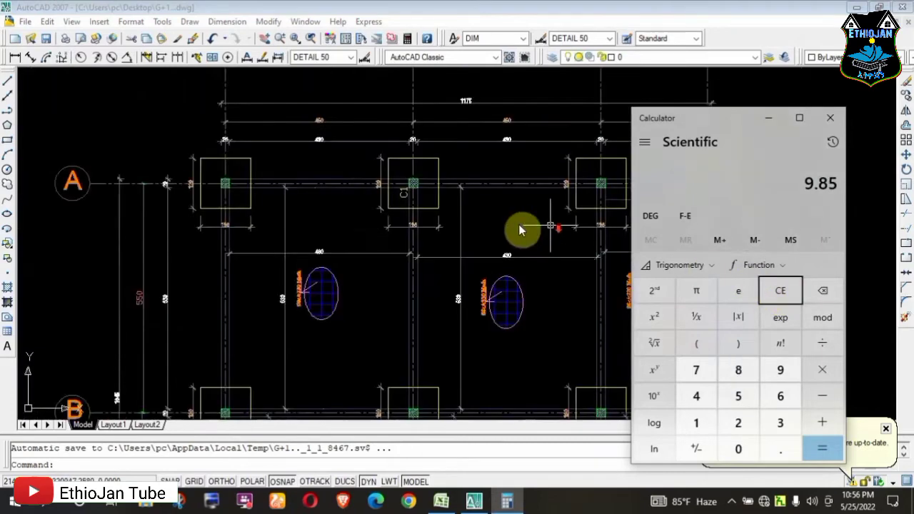
{"action": "scroll", "coordinate": [268, 267], "scroll_direction": "down", "scroll_amount": 3}
{"action": "scroll", "coordinate": [429, 263], "scroll_direction": "up", "scroll_amount": 1}
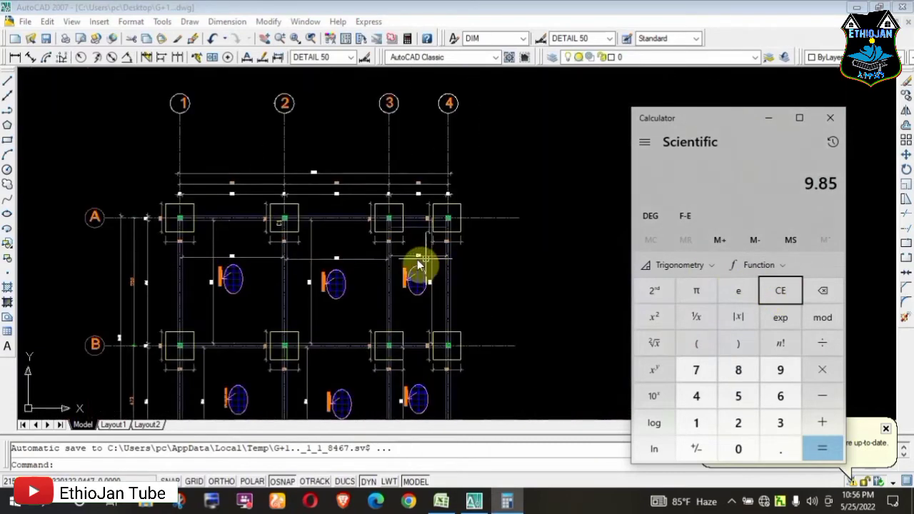
{"action": "scroll", "coordinate": [412, 245], "scroll_direction": "down", "scroll_amount": 3}
{"action": "scroll", "coordinate": [403, 301], "scroll_direction": "down", "scroll_amount": 2}
{"action": "scroll", "coordinate": [403, 301], "scroll_direction": "up", "scroll_amount": 5}
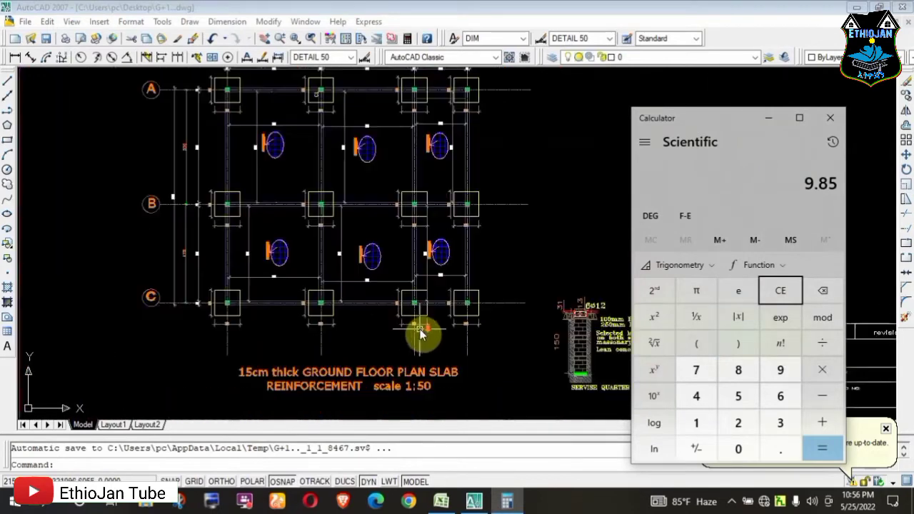
{"action": "scroll", "coordinate": [415, 314], "scroll_direction": "down", "scroll_amount": 2}
{"action": "scroll", "coordinate": [272, 288], "scroll_direction": "up", "scroll_amount": 2}
{"action": "scroll", "coordinate": [268, 288], "scroll_direction": "up", "scroll_amount": 3}
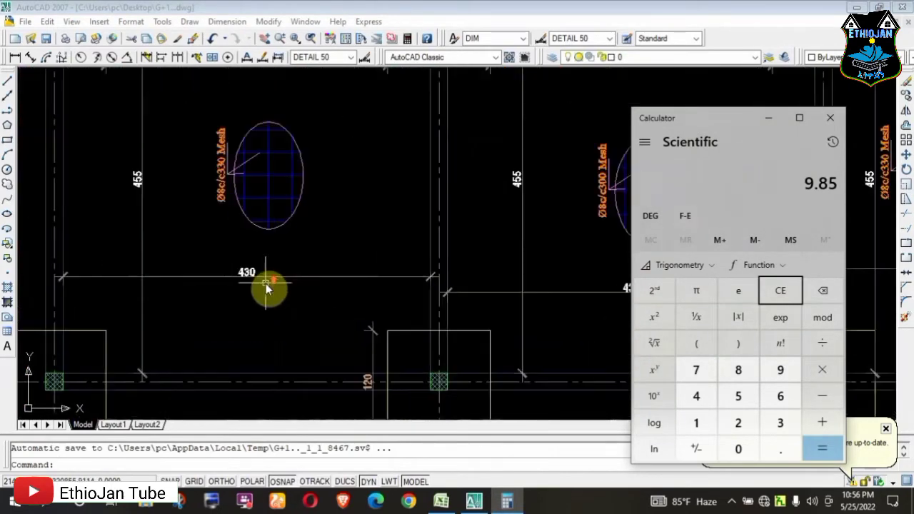
{"action": "scroll", "coordinate": [210, 288], "scroll_direction": "down", "scroll_amount": 3}
{"action": "scroll", "coordinate": [378, 291], "scroll_direction": "up", "scroll_amount": 1}
{"action": "scroll", "coordinate": [378, 291], "scroll_direction": "up", "scroll_amount": 4}
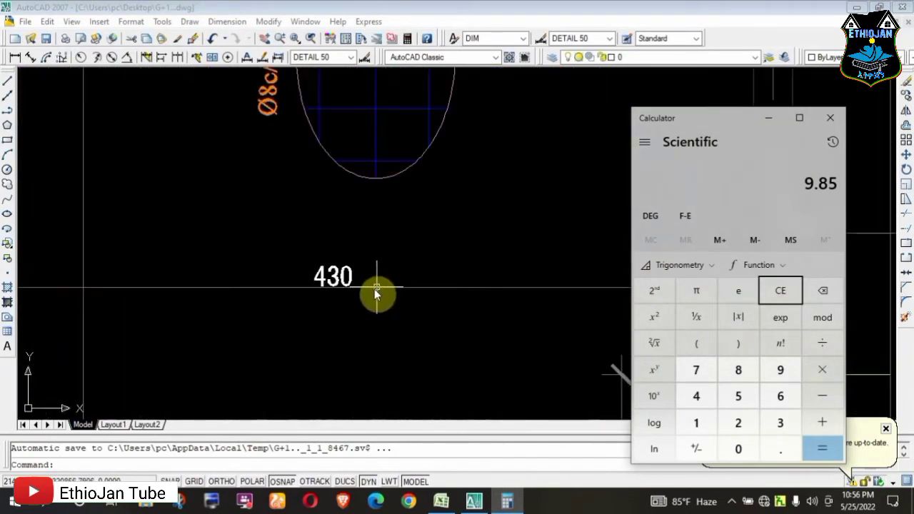
{"action": "scroll", "coordinate": [246, 275], "scroll_direction": "down", "scroll_amount": 1}
{"action": "scroll", "coordinate": [249, 278], "scroll_direction": "down", "scroll_amount": 3}
{"action": "scroll", "coordinate": [422, 280], "scroll_direction": "up", "scroll_amount": 2}
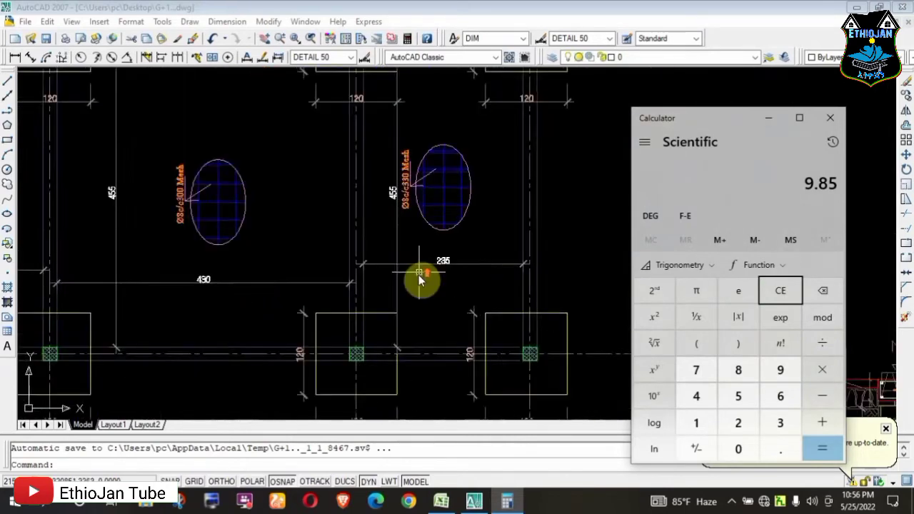
{"action": "scroll", "coordinate": [437, 265], "scroll_direction": "up", "scroll_amount": 3}
{"action": "scroll", "coordinate": [419, 285], "scroll_direction": "down", "scroll_amount": 2}
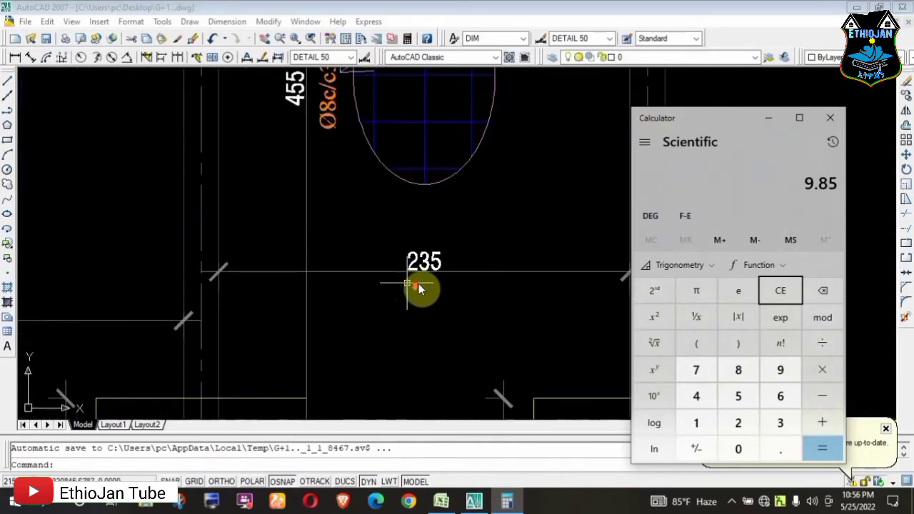
{"action": "scroll", "coordinate": [418, 286], "scroll_direction": "down", "scroll_amount": 2}
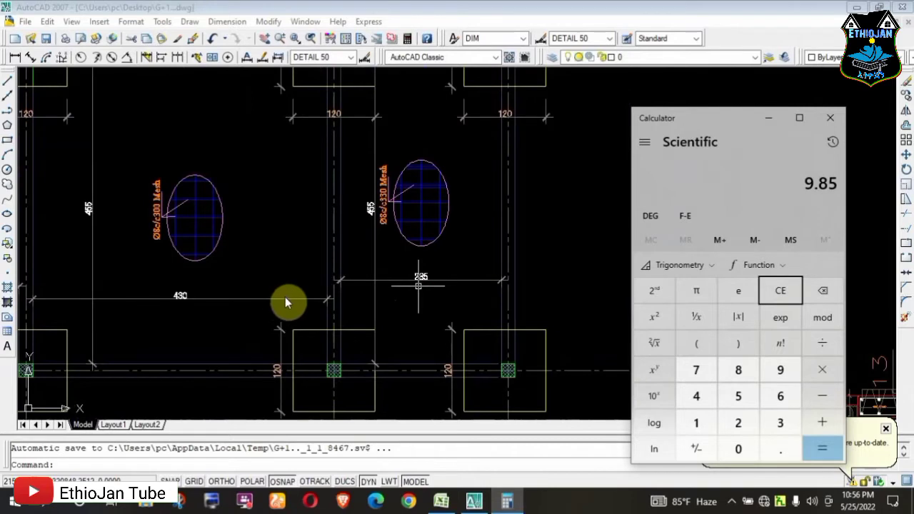
{"action": "scroll", "coordinate": [432, 297], "scroll_direction": "up", "scroll_amount": 2}
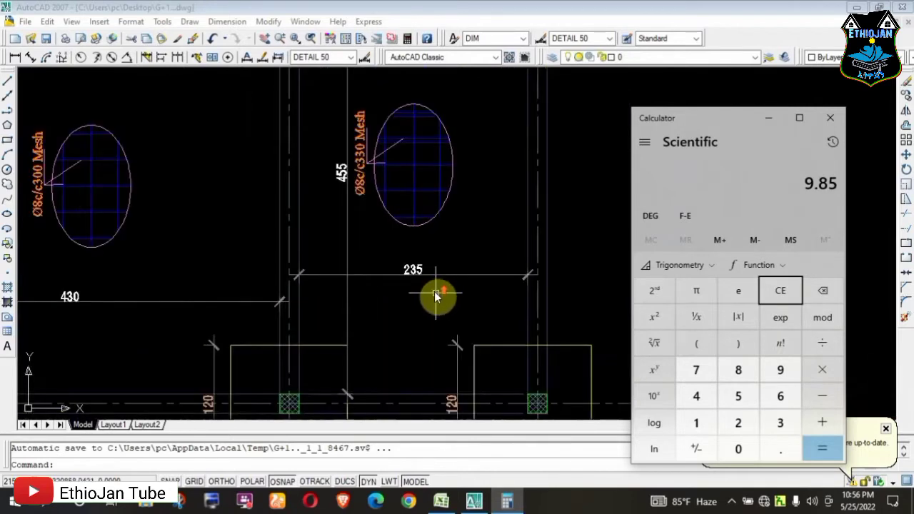
{"action": "scroll", "coordinate": [431, 280], "scroll_direction": "up", "scroll_amount": 2}
{"action": "scroll", "coordinate": [430, 282], "scroll_direction": "up", "scroll_amount": 2}
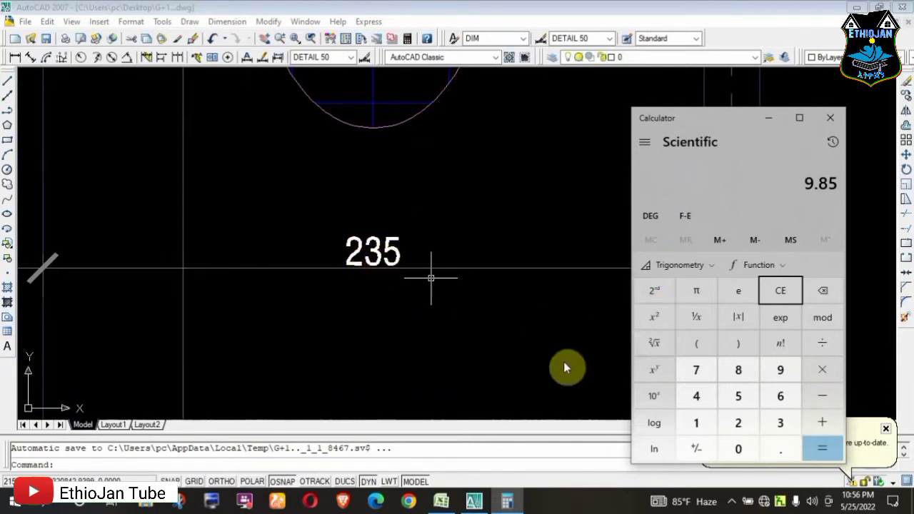
{"action": "type", "text": "1,095"}
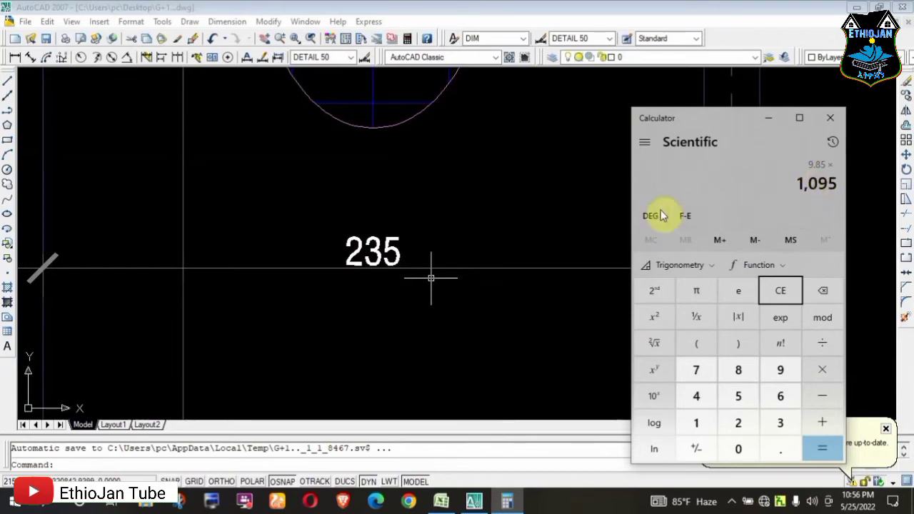
{"action": "left_click", "coordinate": [449, 506]}
Enter ground slab dimensions 9.85 in C72 and 10.95 in C73, then switch to AutoCAD
{"action": "left_click", "coordinate": [108, 318]}
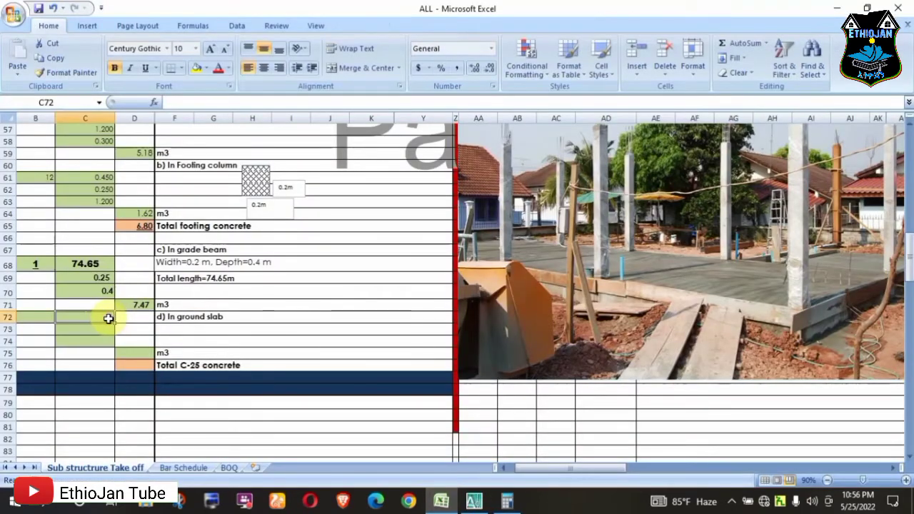
{"action": "type", "text": "9.85"}
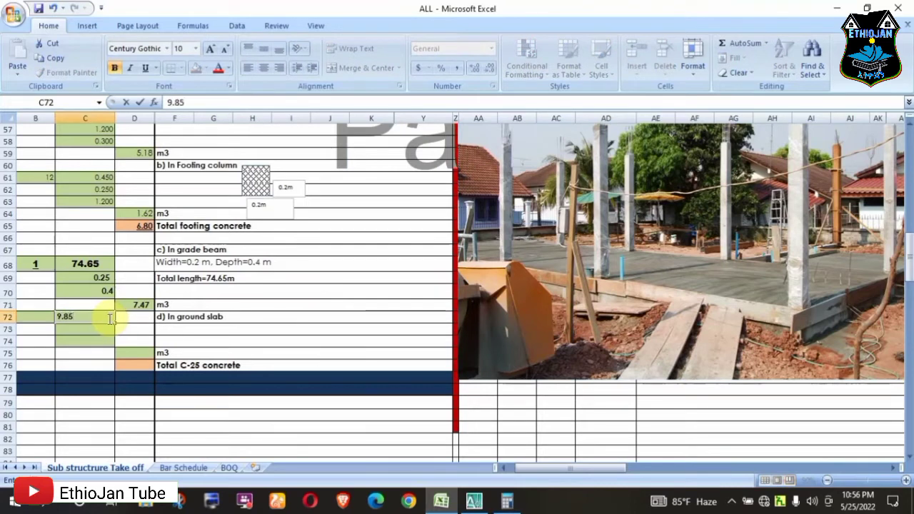
{"action": "left_click", "coordinate": [106, 329]}
{"action": "type", "text": "10.95"}
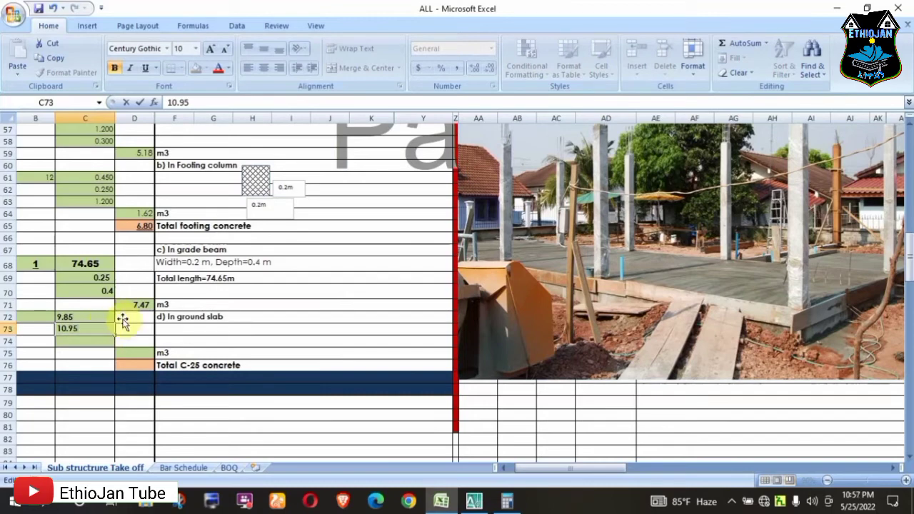
{"action": "left_click", "coordinate": [478, 503]}
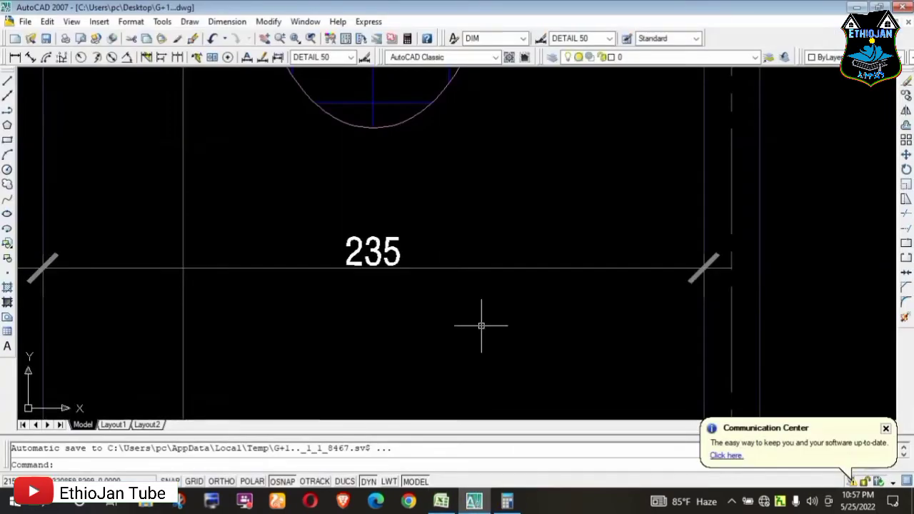
Zoom out to the ground floor slab plan and into the 100mm RC slab section, then return to Excel
{"action": "scroll", "coordinate": [486, 307], "scroll_direction": "down", "scroll_amount": 1}
{"action": "scroll", "coordinate": [486, 293], "scroll_direction": "down", "scroll_amount": 1}
{"action": "scroll", "coordinate": [500, 308], "scroll_direction": "down", "scroll_amount": 2}
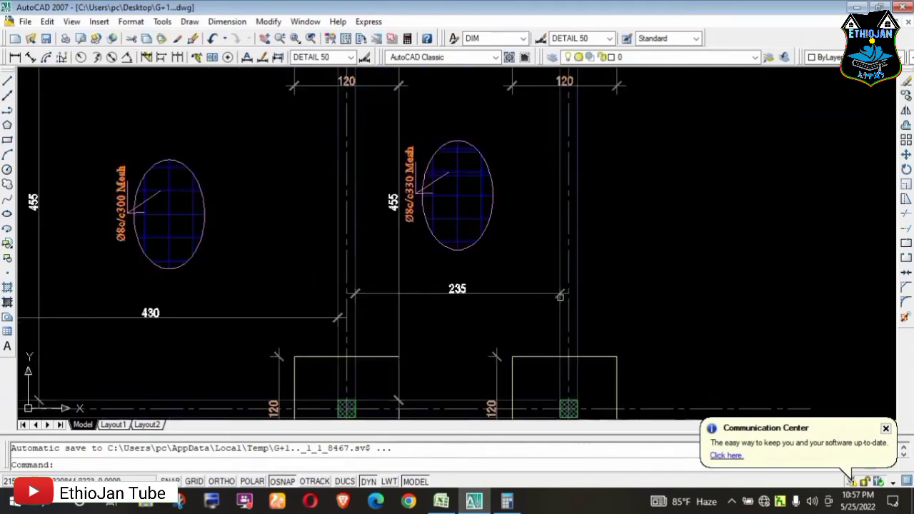
{"action": "scroll", "coordinate": [543, 300], "scroll_direction": "down", "scroll_amount": 2}
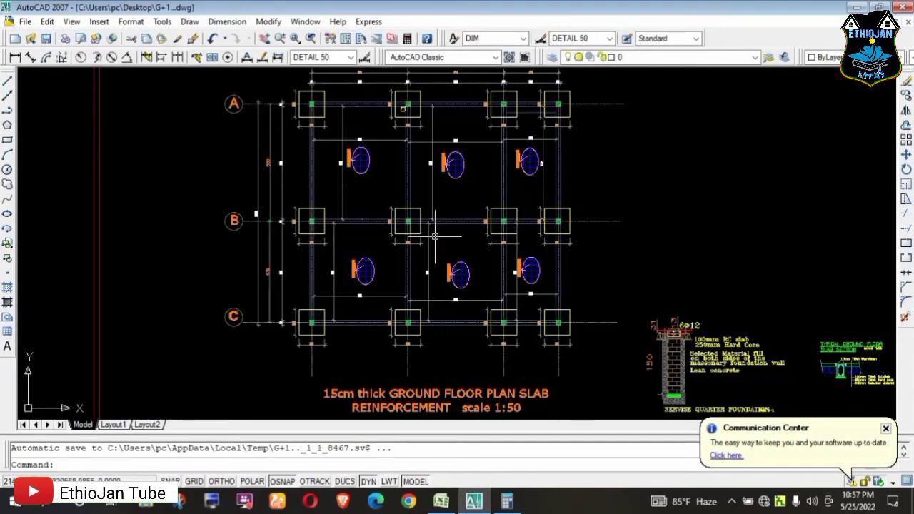
{"action": "scroll", "coordinate": [714, 336], "scroll_direction": "up", "scroll_amount": 2}
{"action": "scroll", "coordinate": [715, 335], "scroll_direction": "up", "scroll_amount": 5}
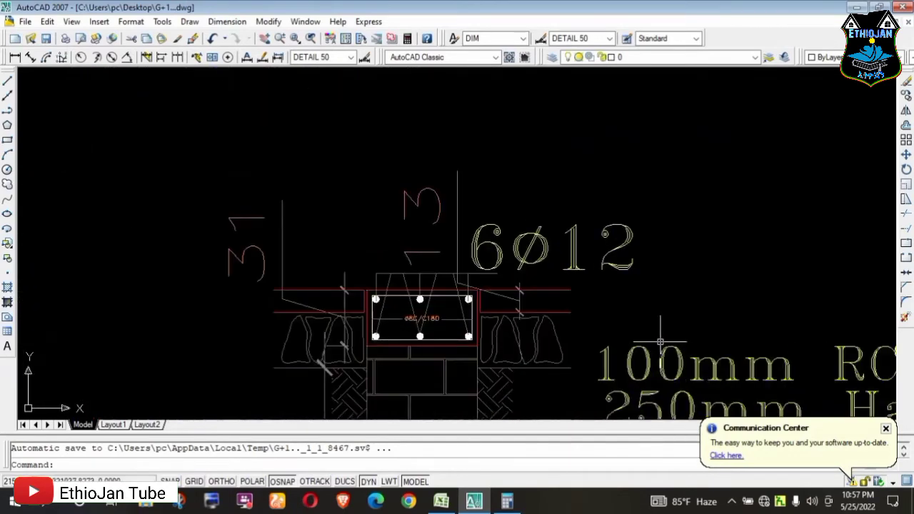
{"action": "scroll", "coordinate": [739, 384], "scroll_direction": "up", "scroll_amount": 2}
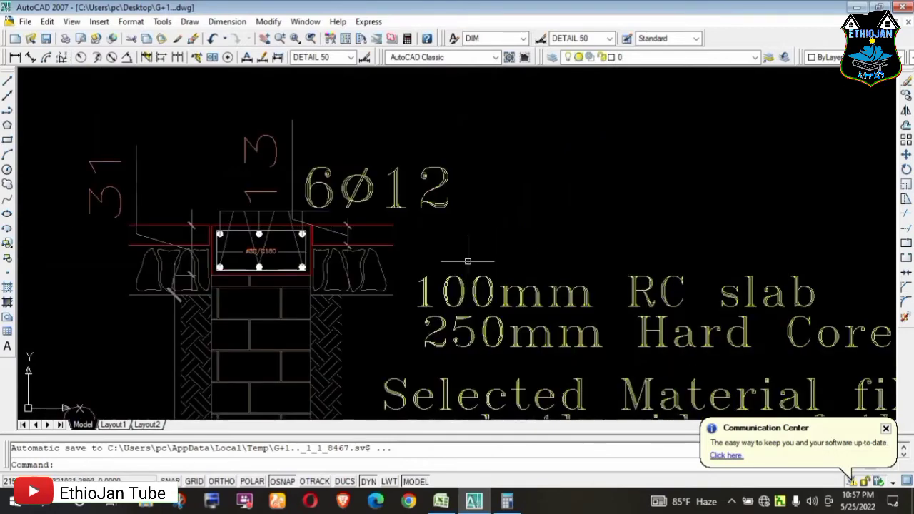
{"action": "scroll", "coordinate": [338, 218], "scroll_direction": "down", "scroll_amount": 3}
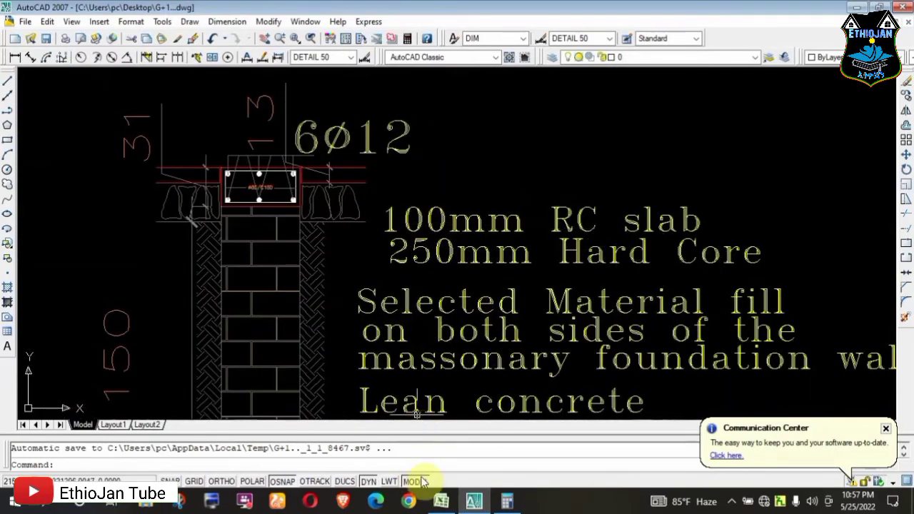
{"action": "scroll", "coordinate": [555, 169], "scroll_direction": "down", "scroll_amount": 3}
{"action": "scroll", "coordinate": [469, 236], "scroll_direction": "up", "scroll_amount": 2}
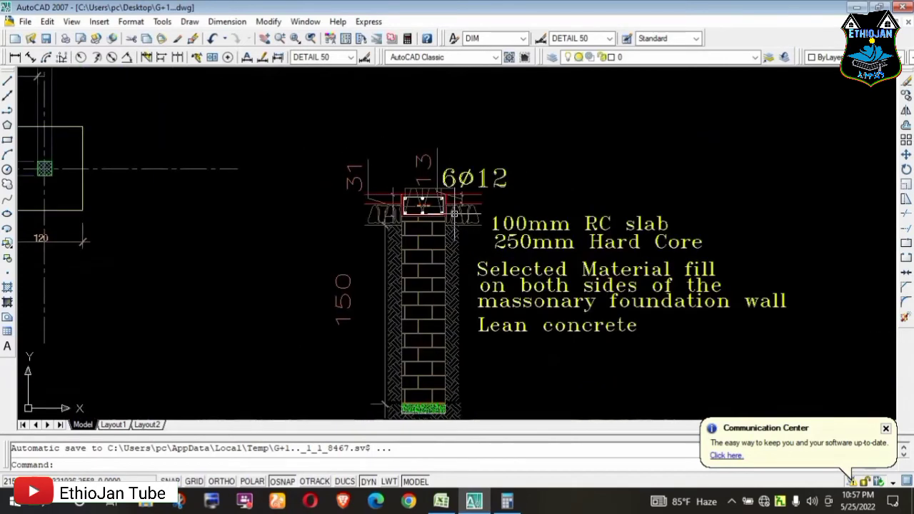
{"action": "scroll", "coordinate": [467, 195], "scroll_direction": "up", "scroll_amount": 5}
{"action": "scroll", "coordinate": [364, 200], "scroll_direction": "up", "scroll_amount": 2}
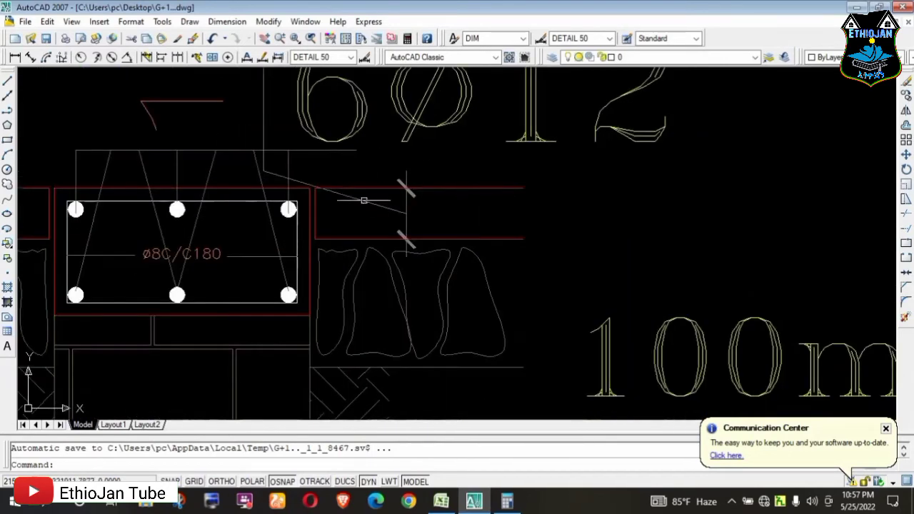
{"action": "left_click", "coordinate": [441, 501]}
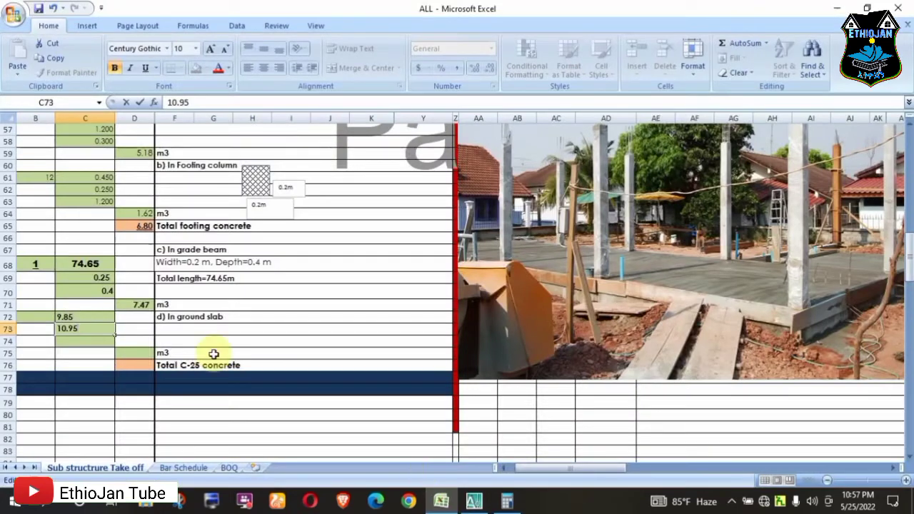
Enter 0.1 thickness in C74, count 1 in B72, and =C72*C73*C74 in D75 for 10.7858 m3
{"action": "left_click", "coordinate": [87, 344]}
{"action": "type", "text": "0.1"}
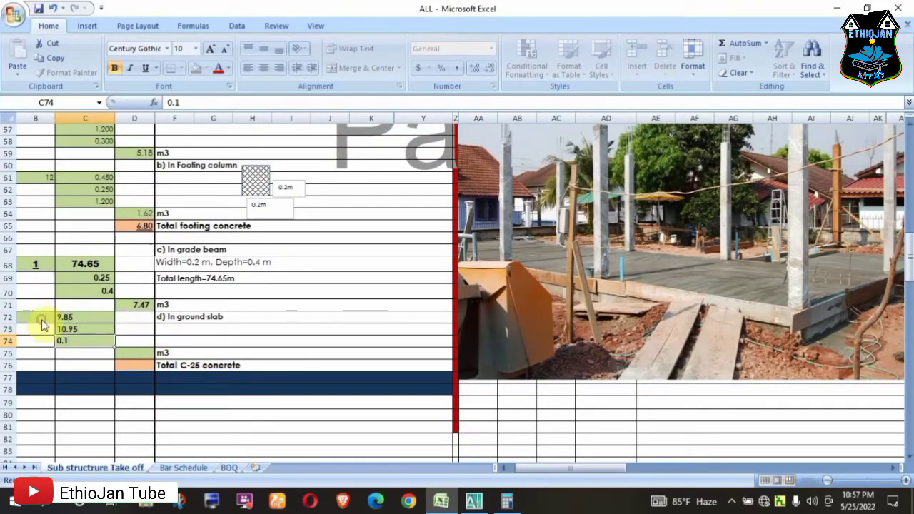
{"action": "left_click", "coordinate": [41, 320]}
{"action": "type", "text": "1"}
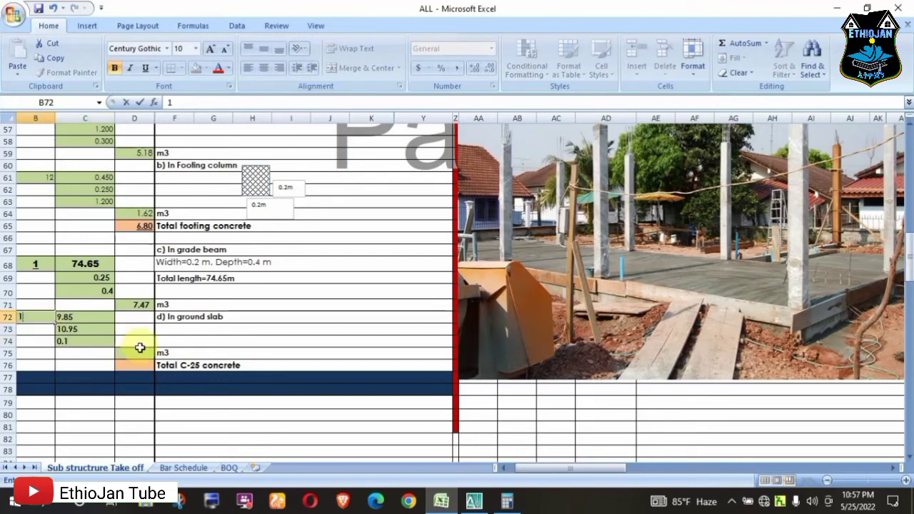
{"action": "left_click", "coordinate": [141, 354]}
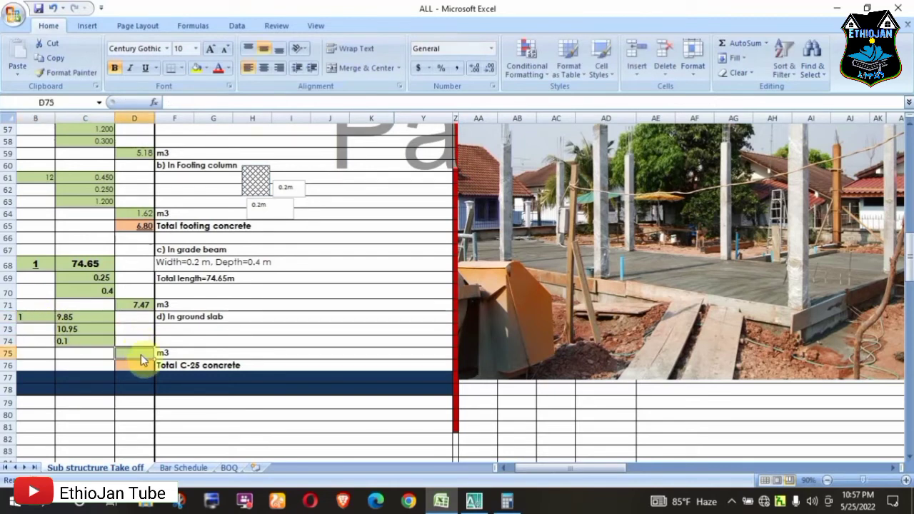
{"action": "type", "text": "="}
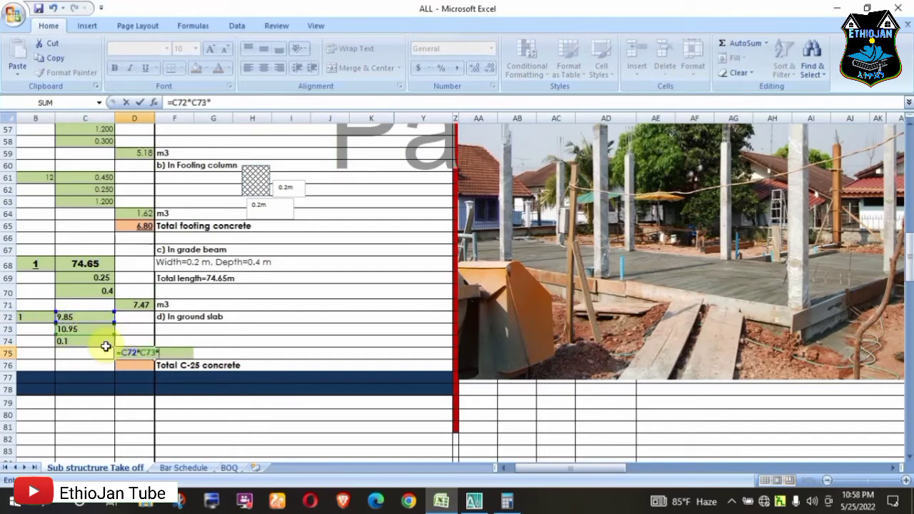
{"action": "key", "text": "Return"}
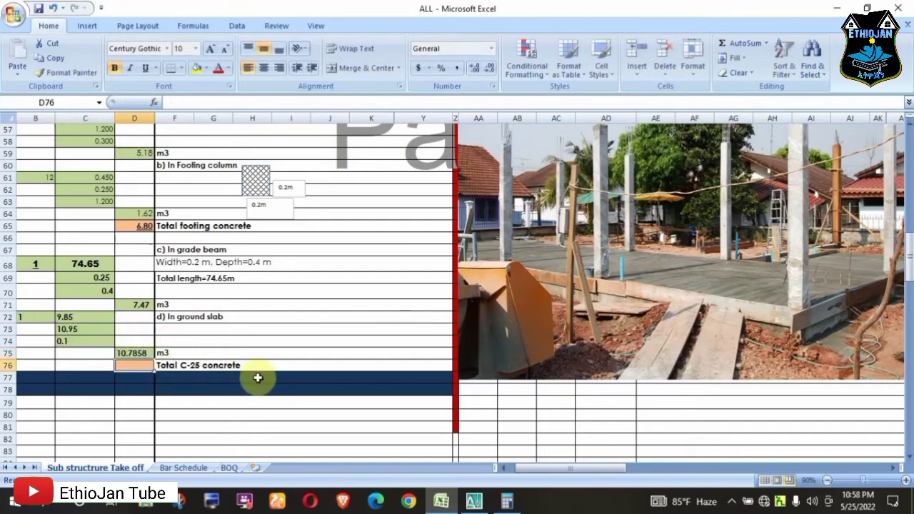
{"action": "scroll", "coordinate": [320, 383], "scroll_direction": "down", "scroll_amount": 2}
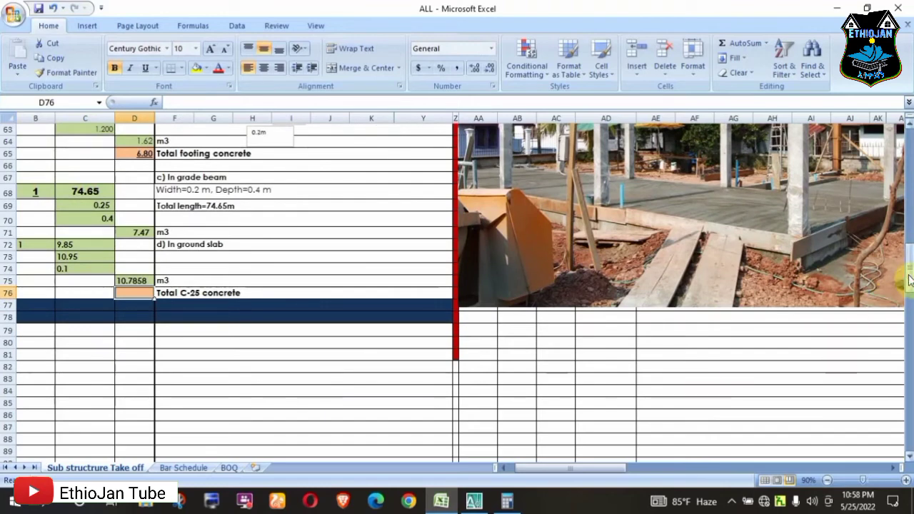
{"action": "scroll", "coordinate": [321, 384], "scroll_direction": "up", "scroll_amount": 4}
{"action": "scroll", "coordinate": [551, 469], "scroll_direction": "down", "scroll_amount": 2}
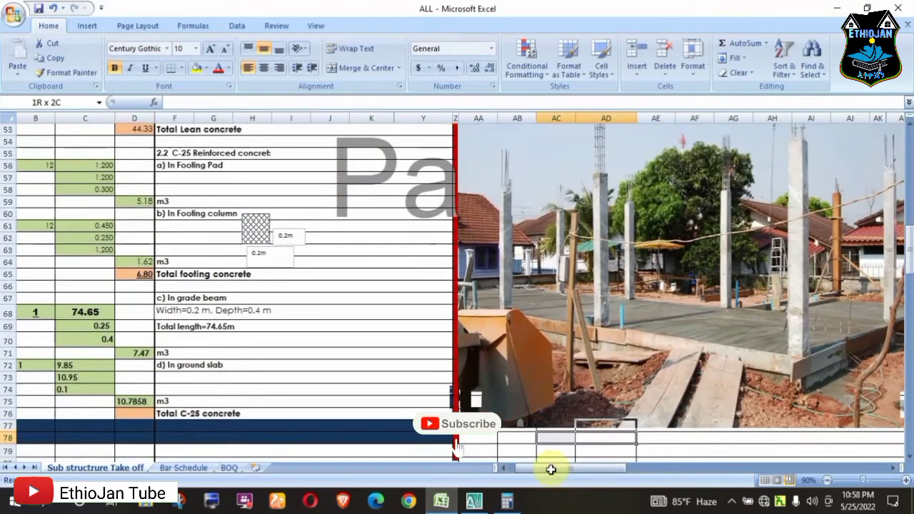
{"action": "left_click_drag", "start_coordinate": [570, 389], "coordinate": [619, 439]}
{"action": "left_click_drag", "start_coordinate": [909, 257], "coordinate": [911, 227]}
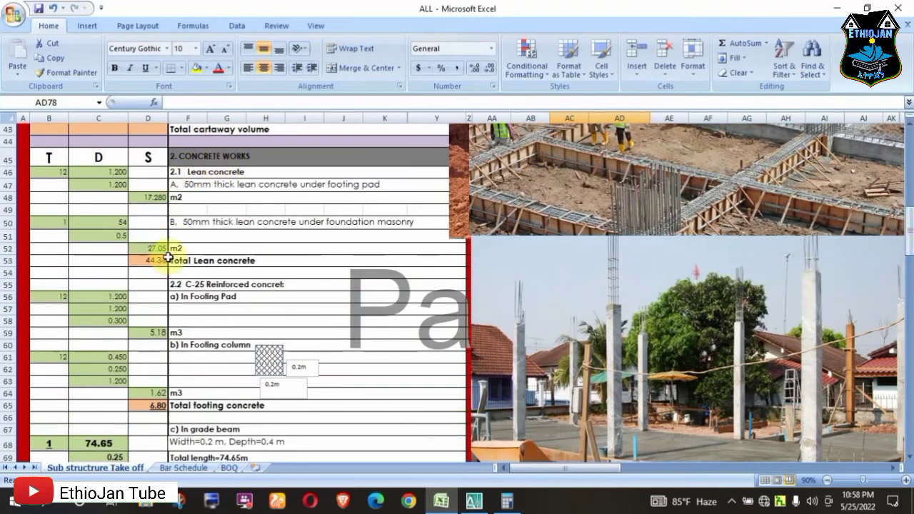
{"action": "left_click_drag", "start_coordinate": [910, 241], "coordinate": [910, 252]}
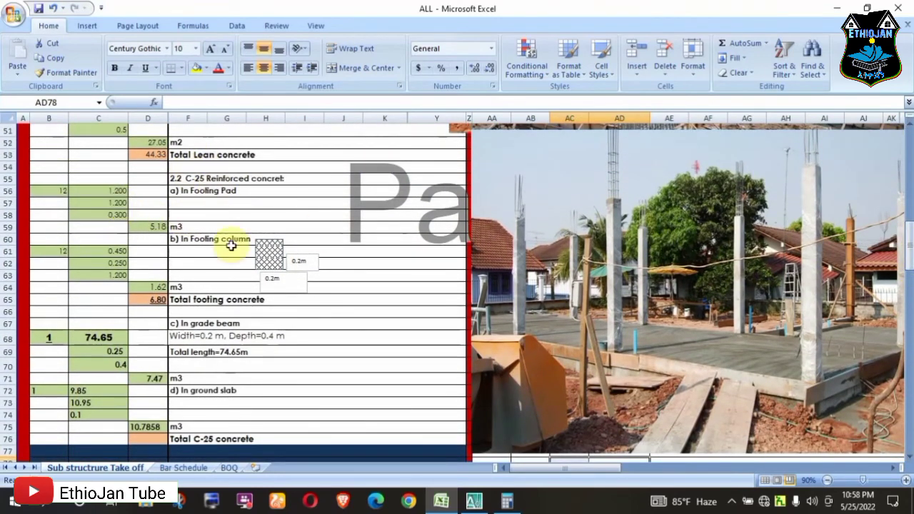
{"action": "left_click", "coordinate": [147, 440]}
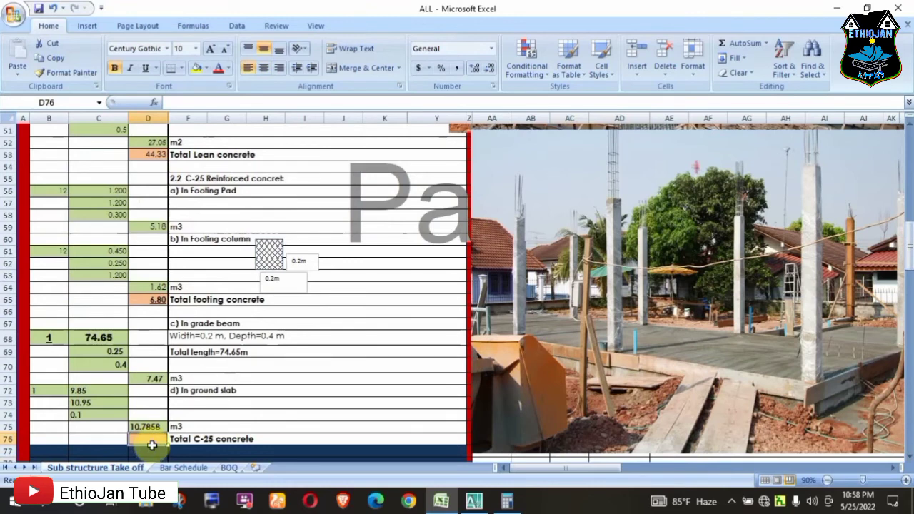
Enter =D65+D71+D75 in D76 to get a Total C-25 concrete of 25.05 m3
{"action": "type", "text": "="}
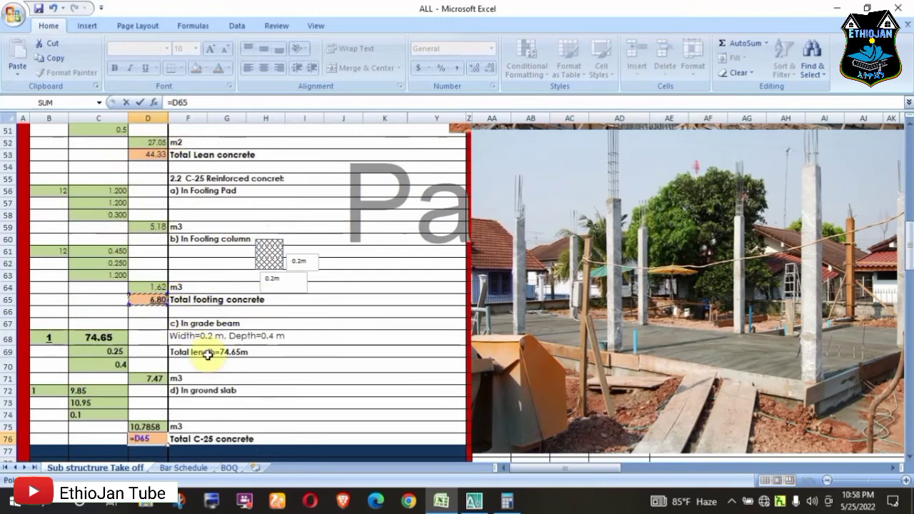
{"action": "type", "text": "+"}
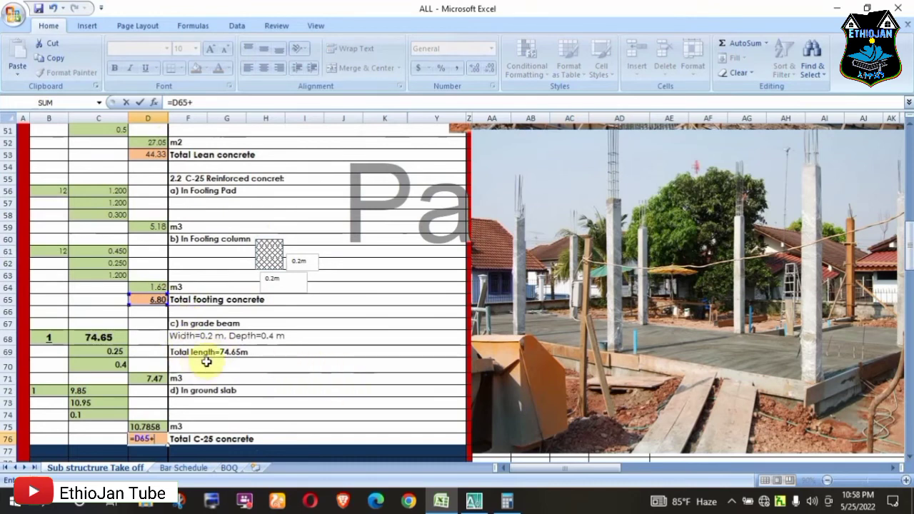
{"action": "type", "text": "D71+"}
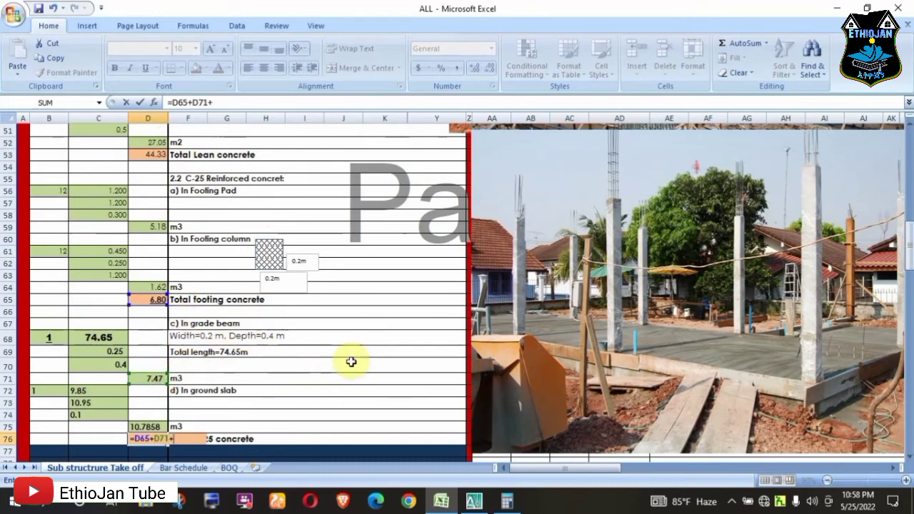
{"action": "left_click", "coordinate": [148, 427]}
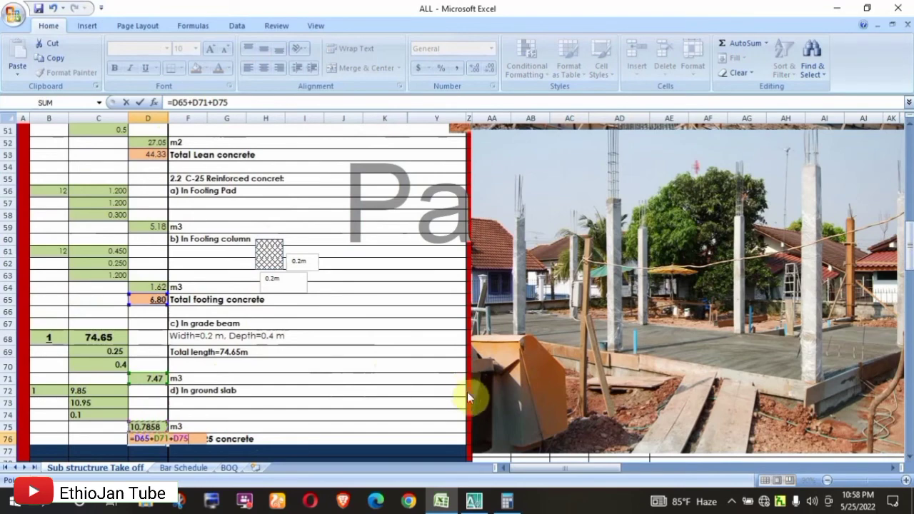
{"action": "key", "text": "Return"}
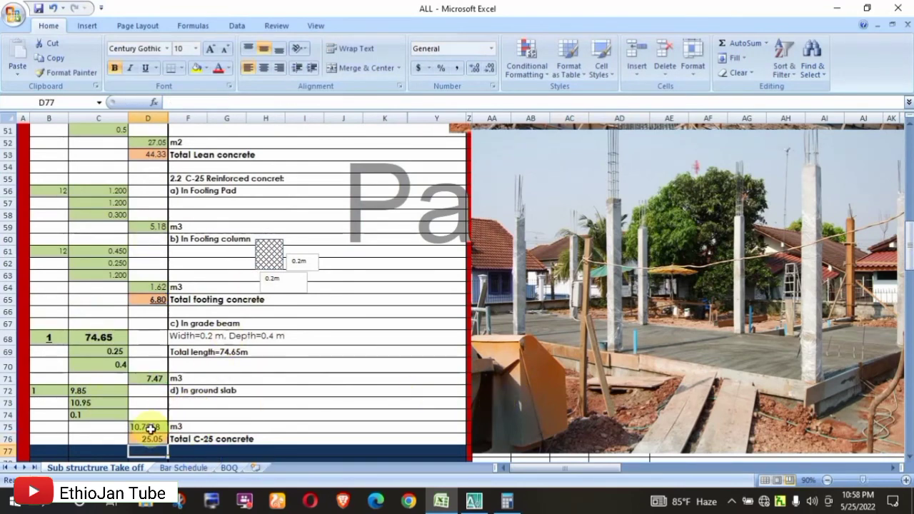
{"action": "scroll", "coordinate": [154, 428], "scroll_direction": "up", "scroll_amount": 1}
{"action": "left_click_drag", "start_coordinate": [910, 246], "coordinate": [911, 238]}
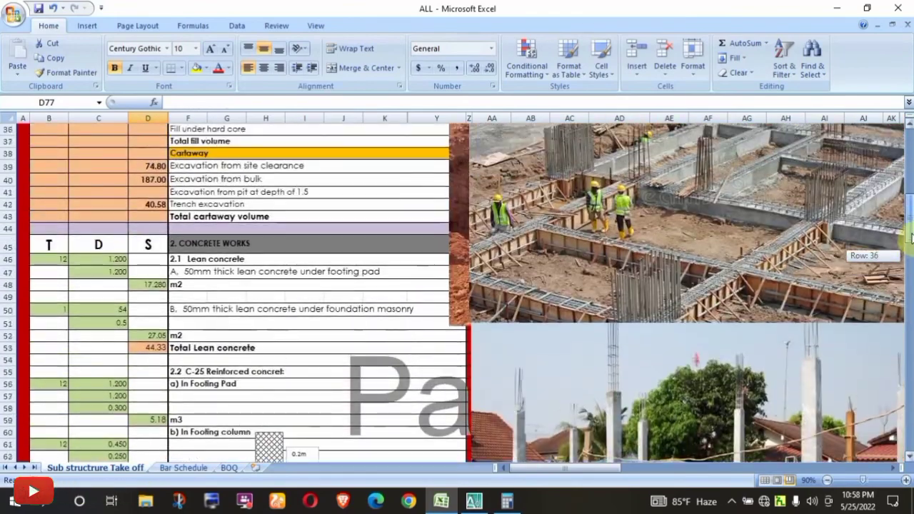